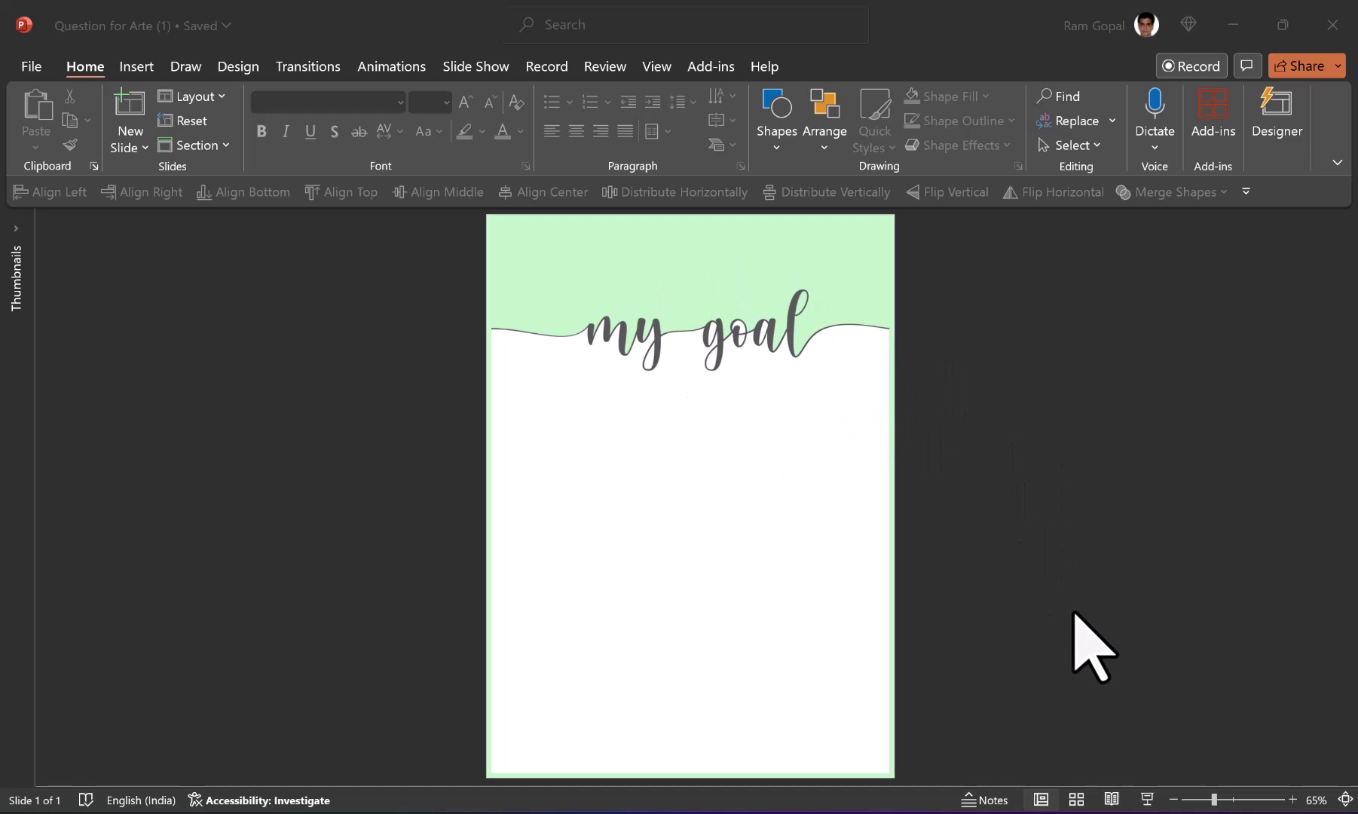
Centre the My Goal reference picture on the slide.
{"action": "left_click", "coordinate": [870, 484]}
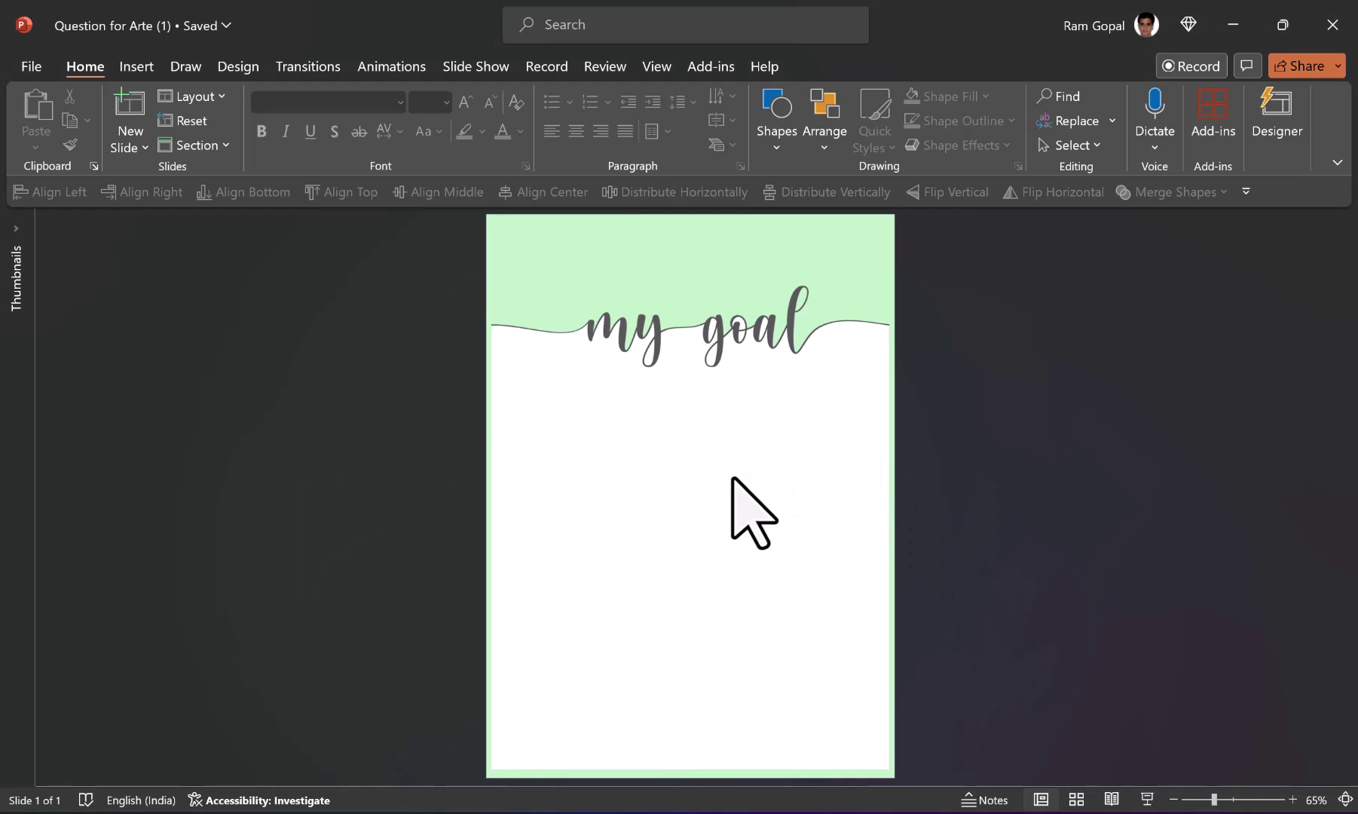
{"action": "mouse_move", "coordinate": [731, 478]}
{"action": "left_mouse_down"}
{"action": "mouse_move", "coordinate": [622, 476]}
{"action": "mouse_move", "coordinate": [846, 472]}
{"action": "mouse_move", "coordinate": [724, 474]}
{"action": "mouse_move", "coordinate": [737, 473]}
{"action": "left_mouse_up"}
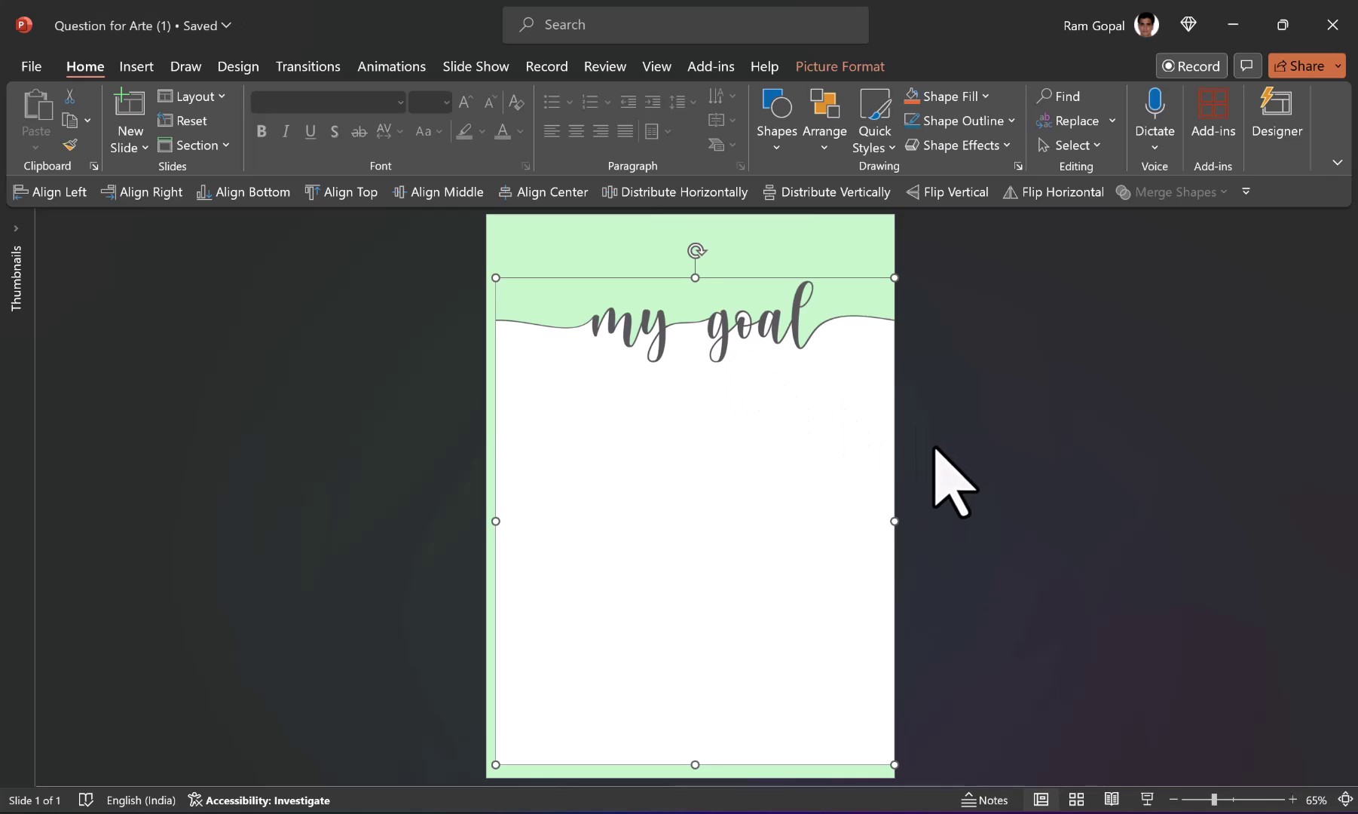
{"action": "left_click_drag", "start_coordinate": [809, 481], "coordinate": [804, 482]}
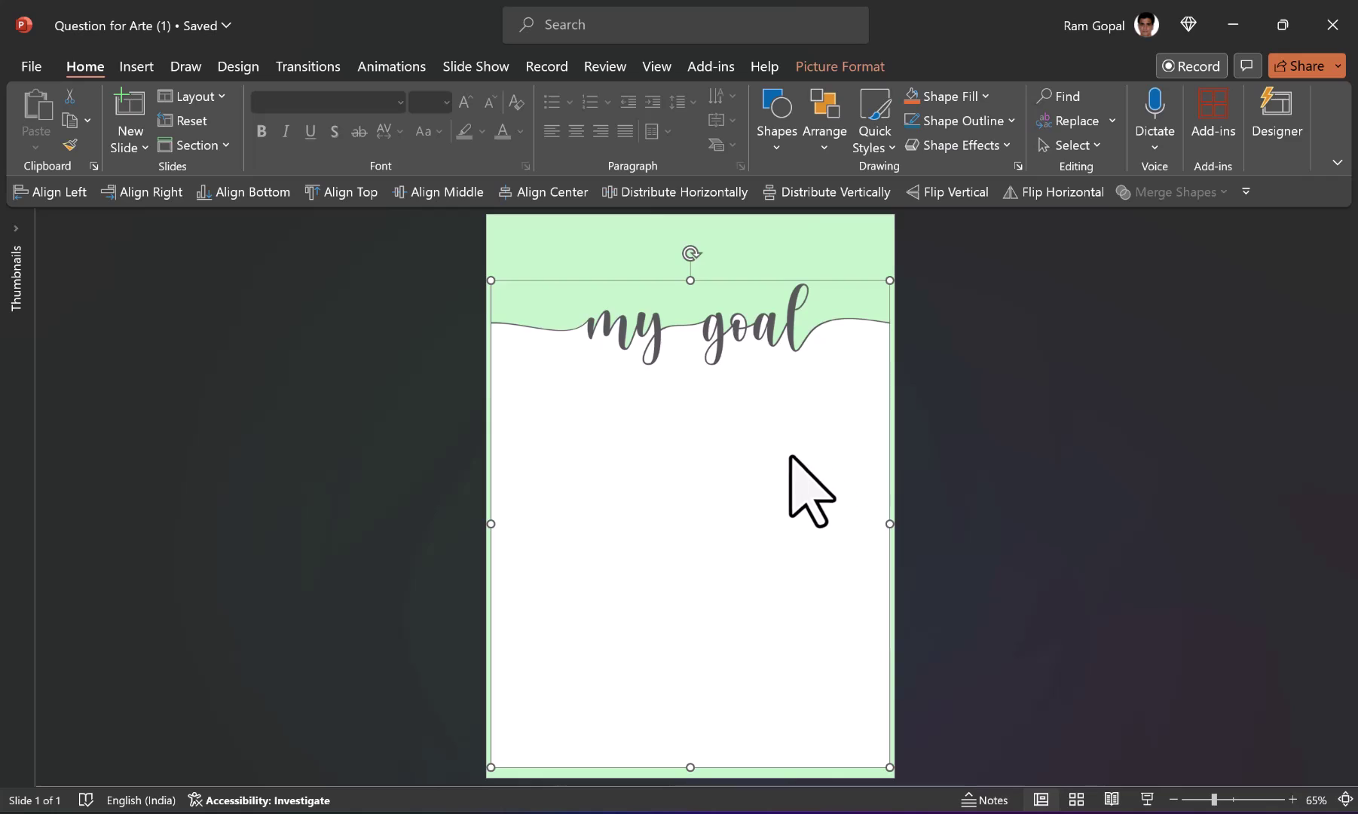
{"action": "left_click_drag", "start_coordinate": [779, 457], "coordinate": [788, 462]}
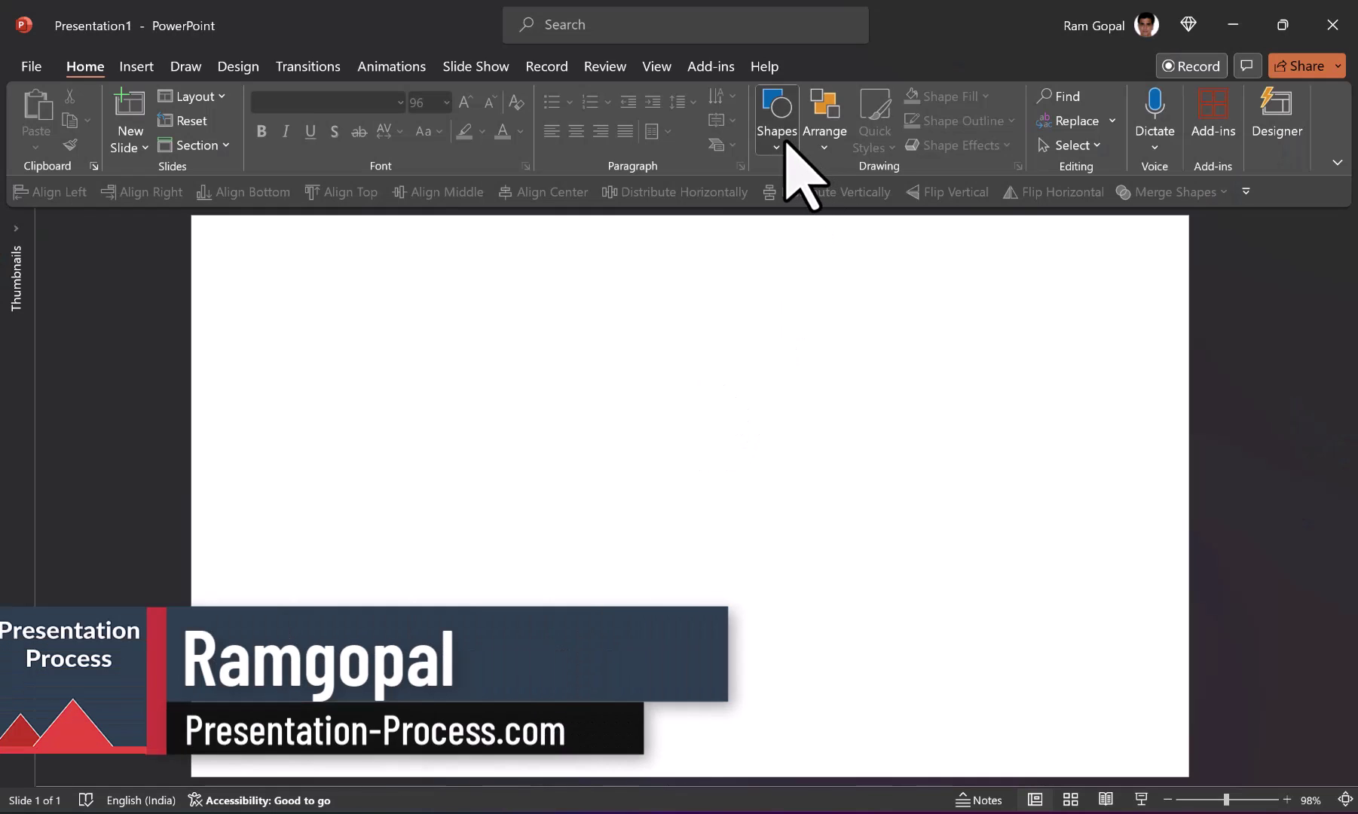
Add a 'My Goal' text box in Pacifico at size 96 and move it up near the centre.
{"action": "left_click", "coordinate": [778, 135]}
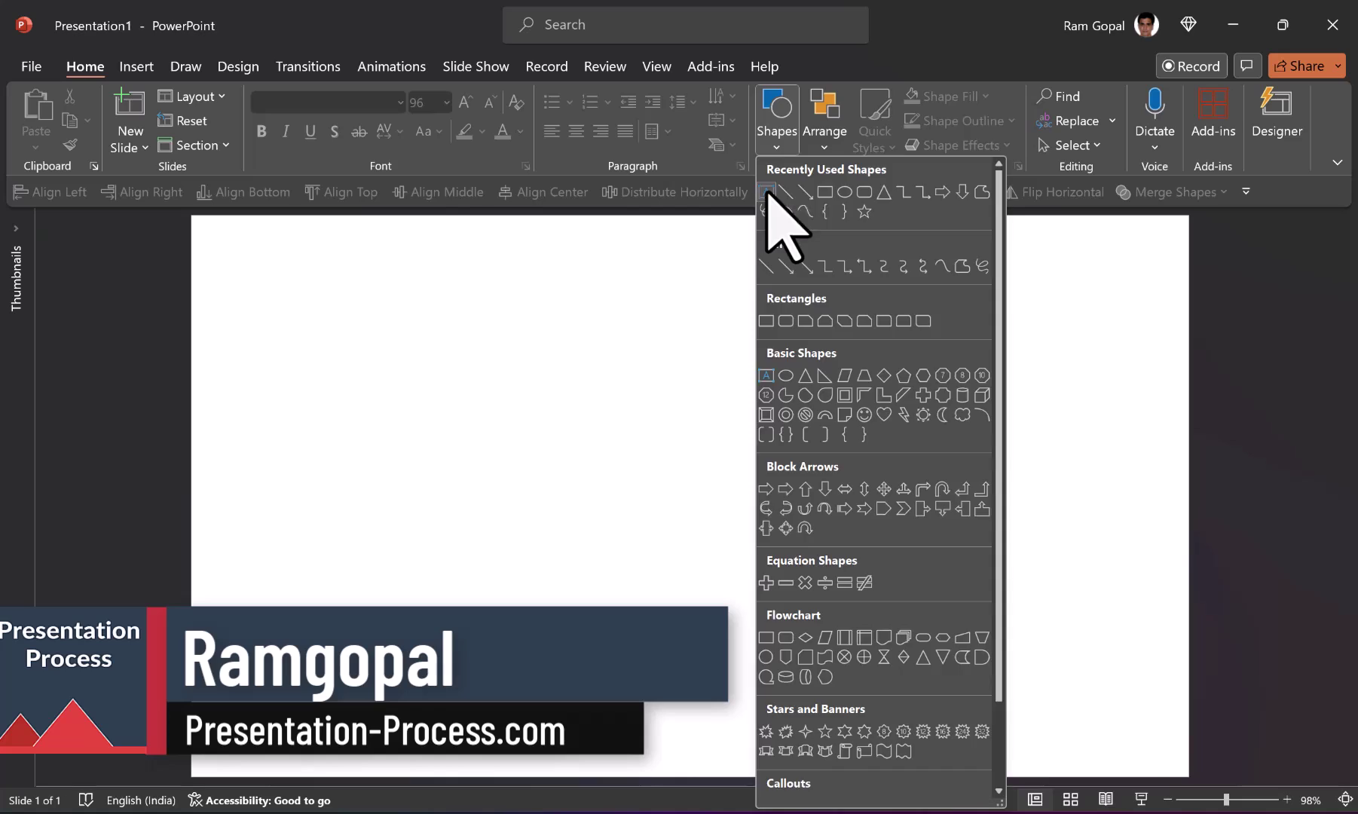
{"action": "left_click", "coordinate": [766, 193]}
{"action": "left_click", "coordinate": [573, 374]}
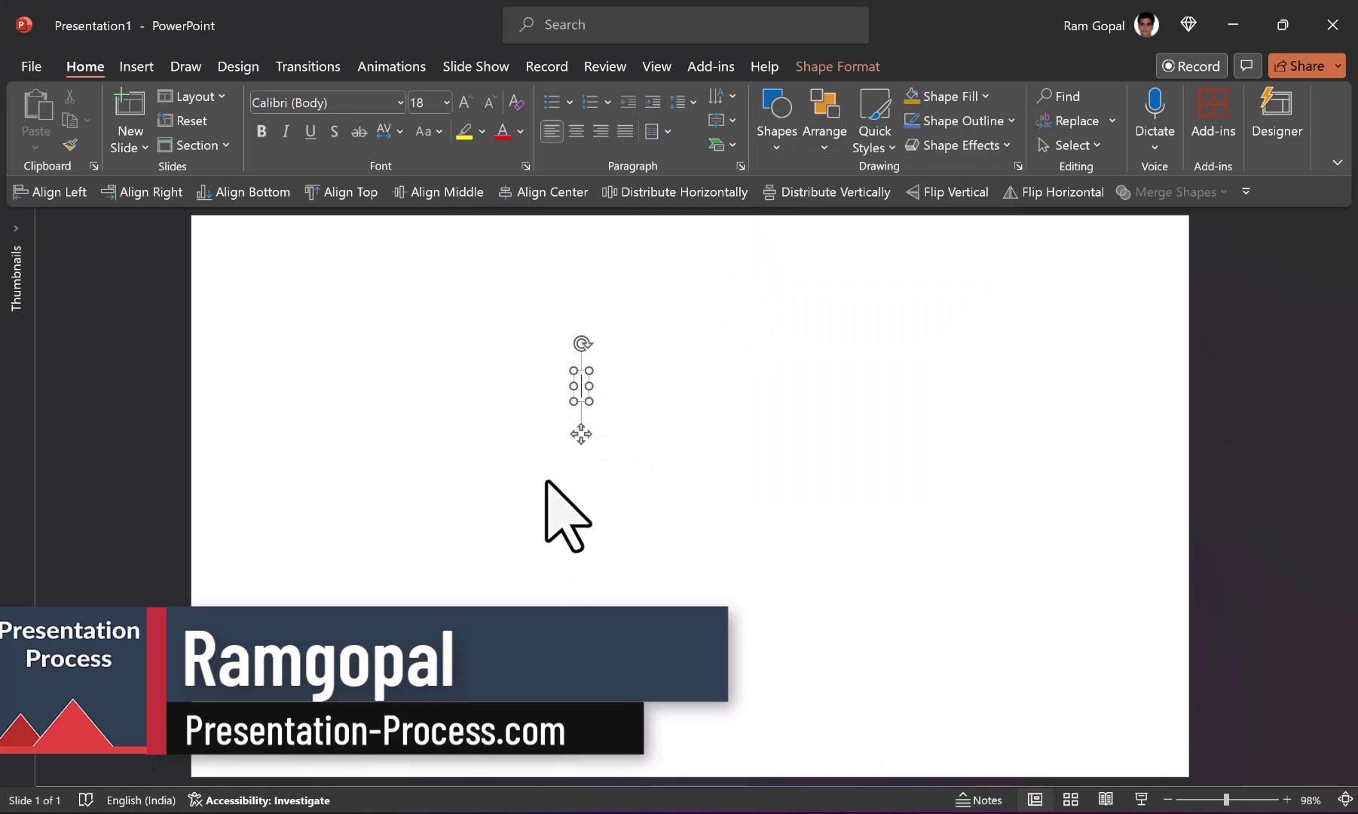
{"action": "type", "text": "My Goal"}
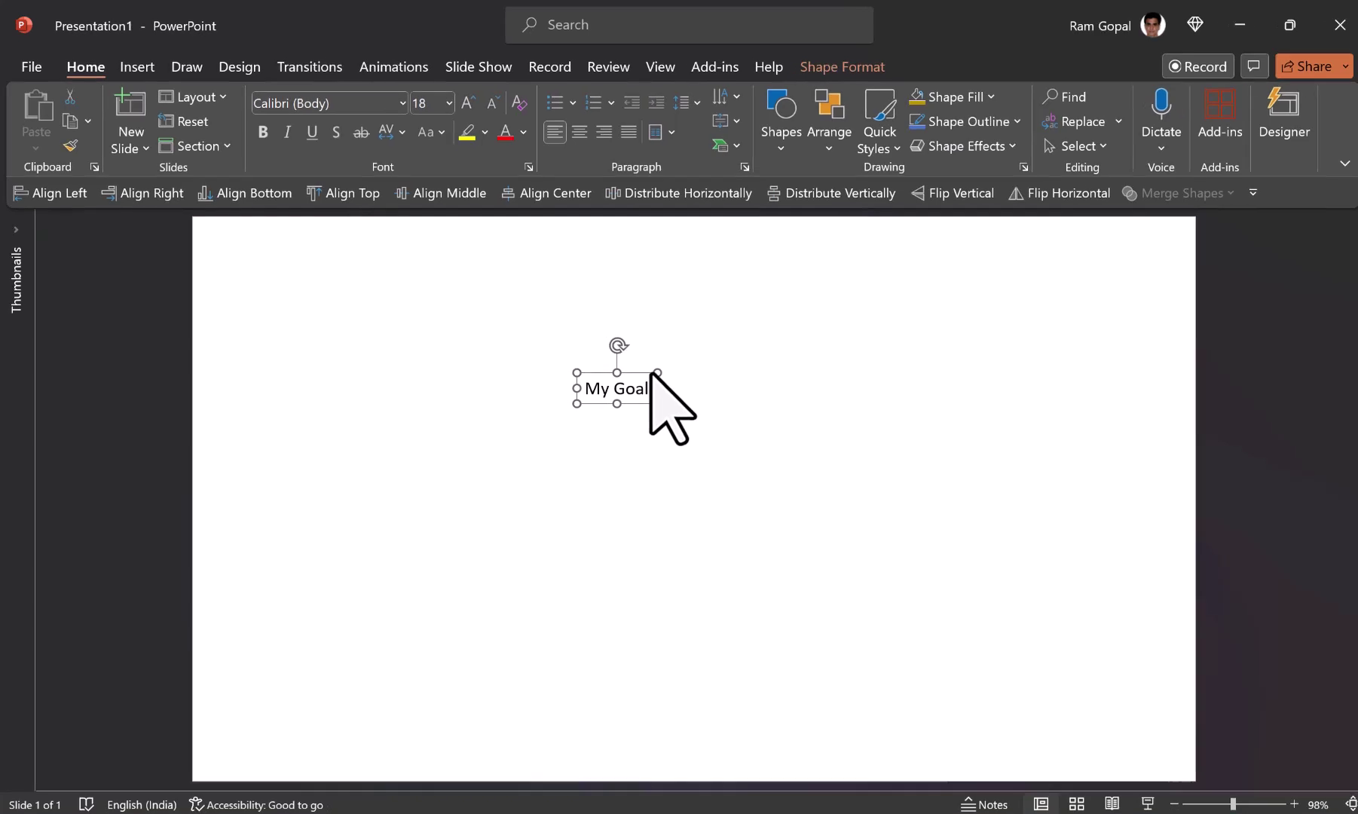
{"action": "left_click", "coordinate": [400, 103]}
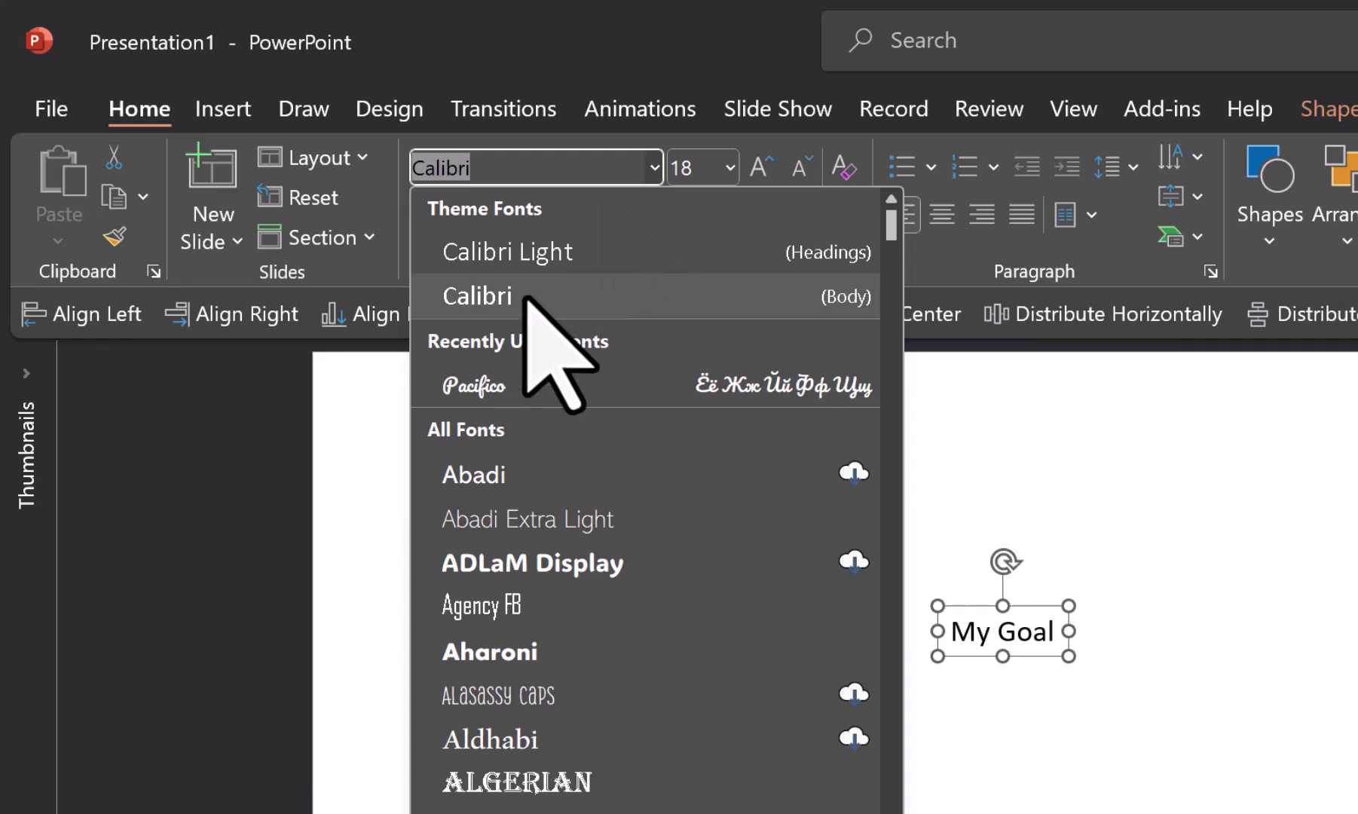
{"action": "left_click", "coordinate": [498, 383]}
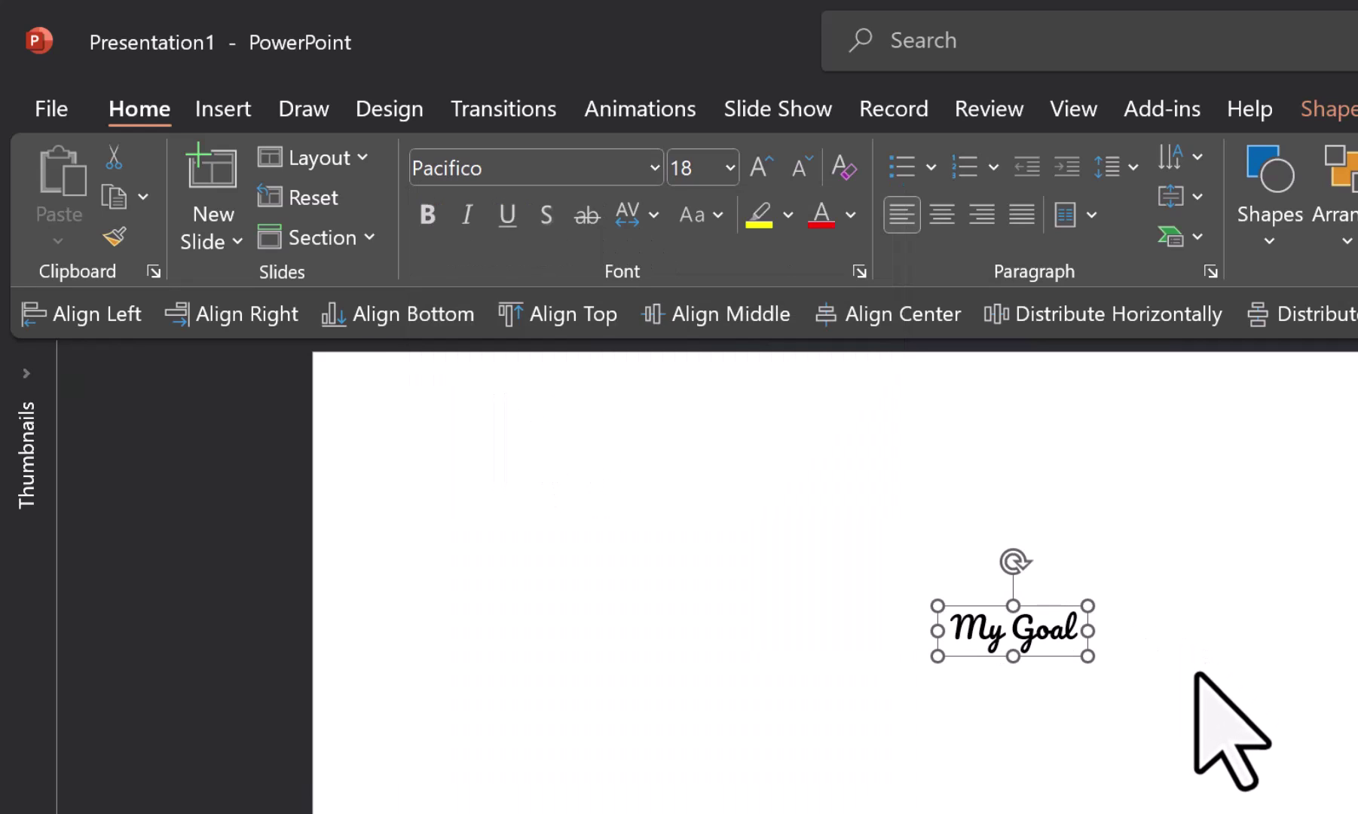
{"action": "left_click", "coordinate": [729, 168]}
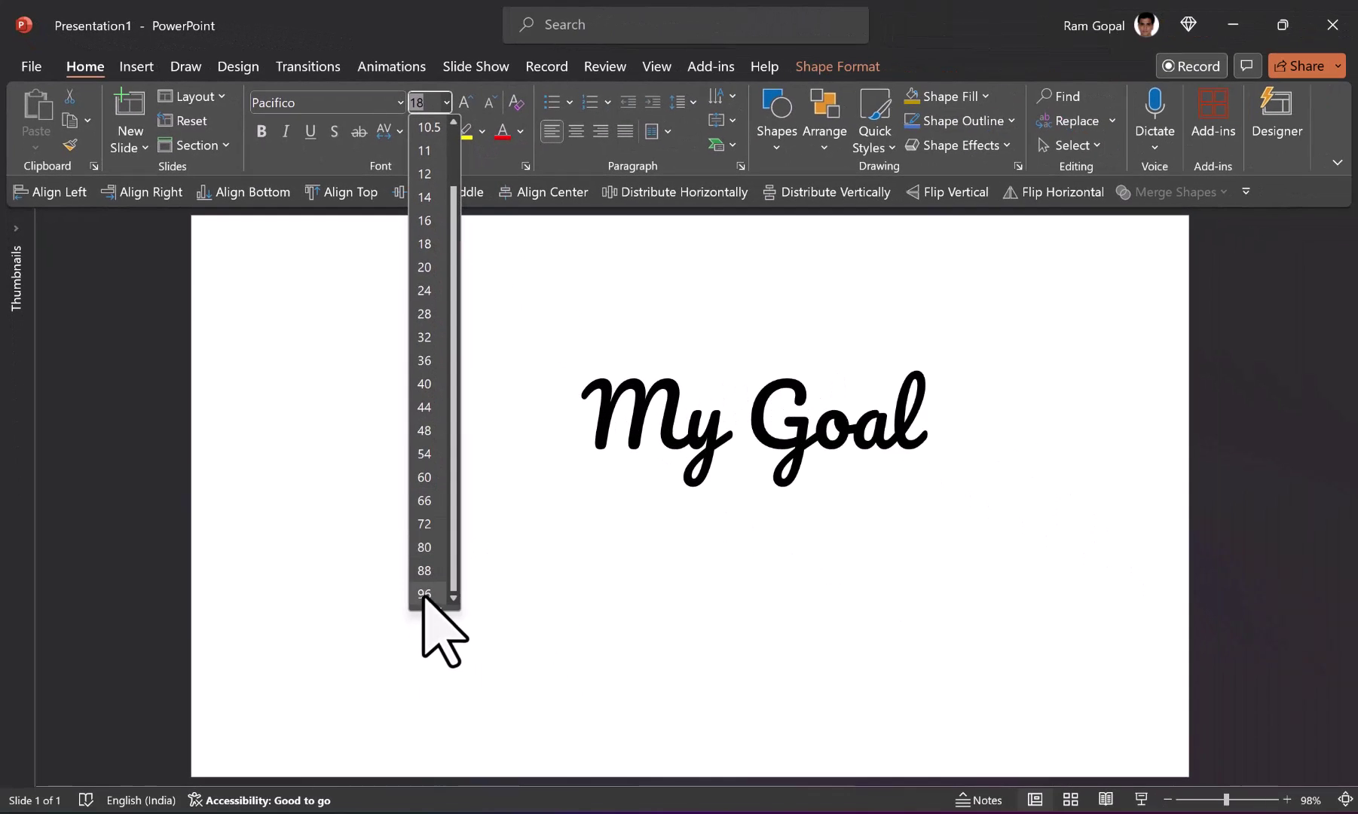
{"action": "left_click", "coordinate": [425, 594]}
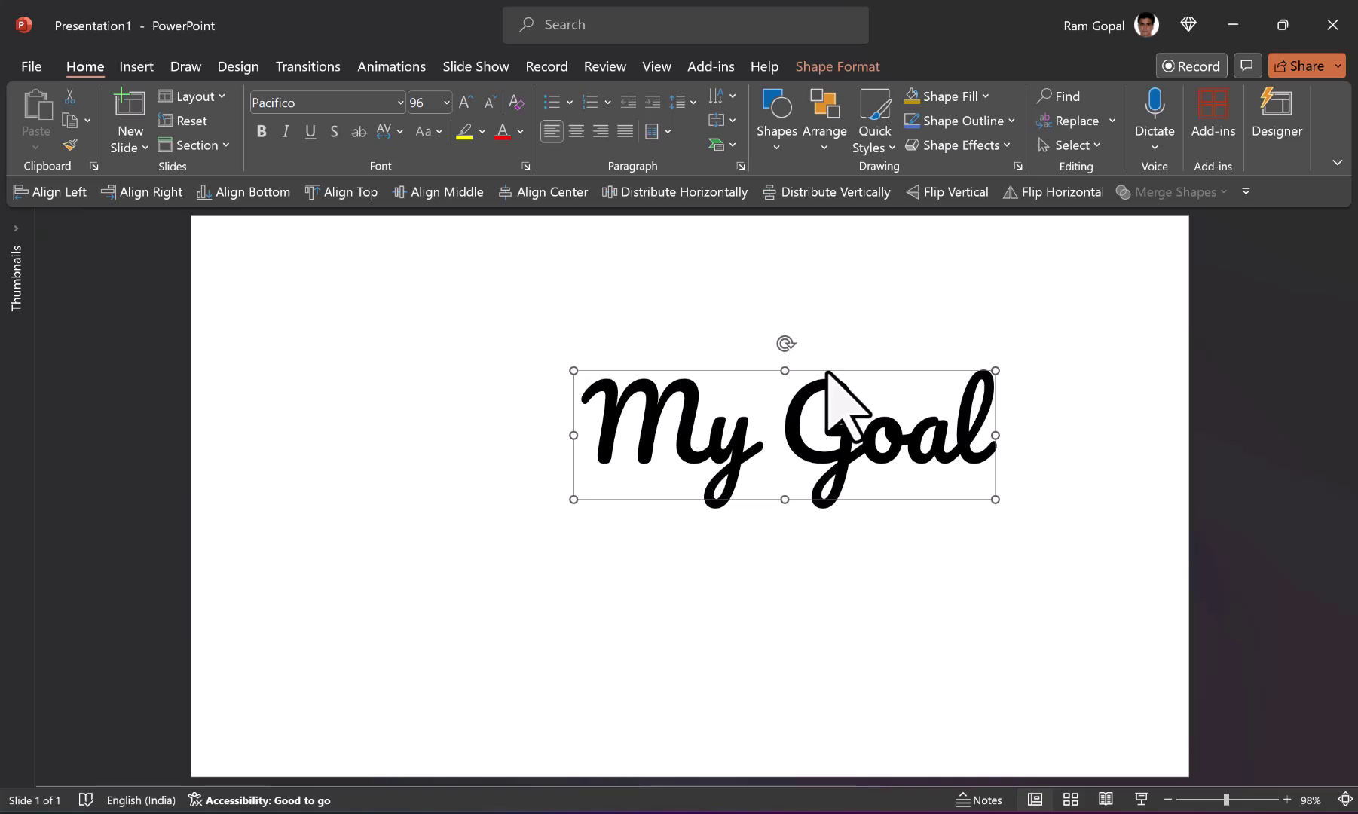
{"action": "left_click_drag", "start_coordinate": [827, 373], "coordinate": [732, 322]}
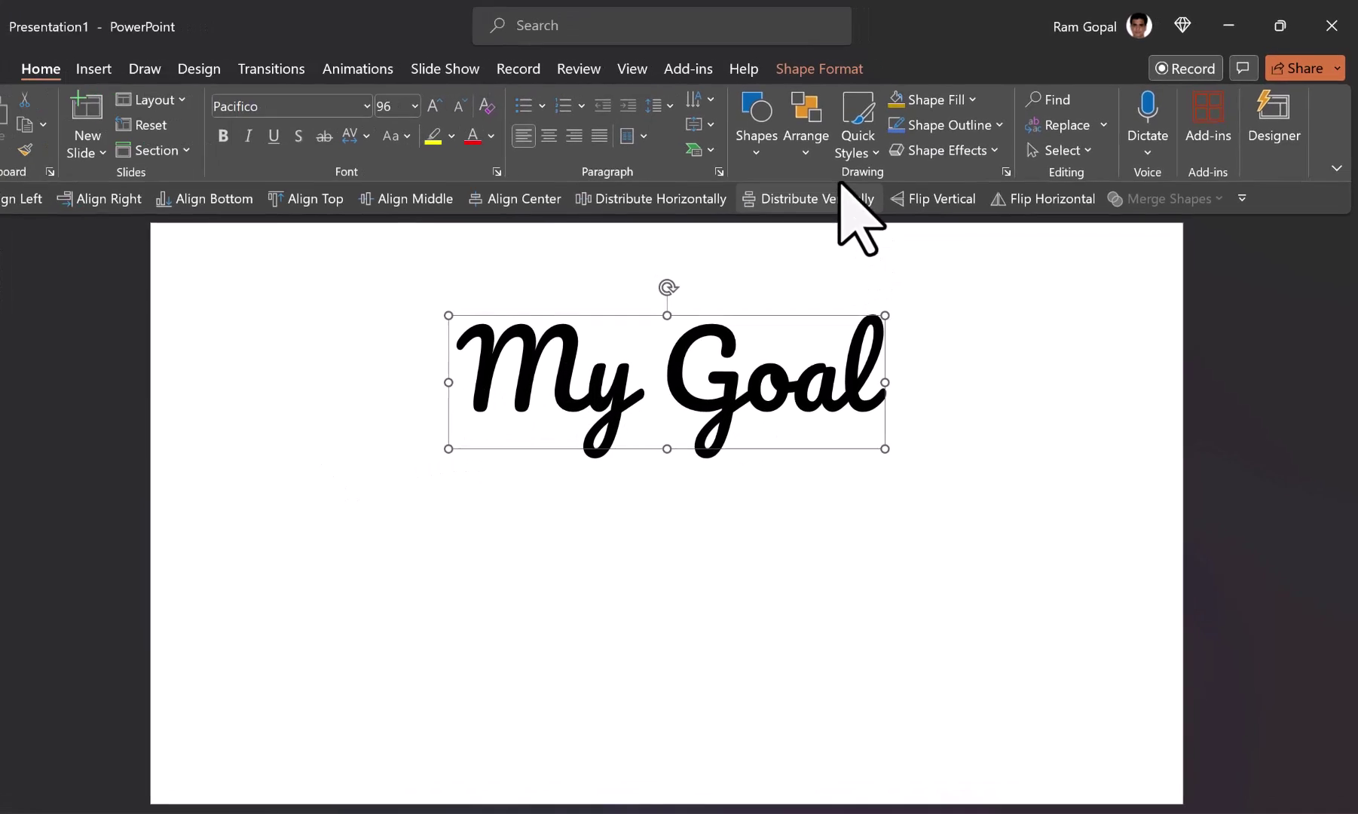
Draw a freeform wave shape from a pointed left tip into the M of My.
{"action": "left_click", "coordinate": [777, 143]}
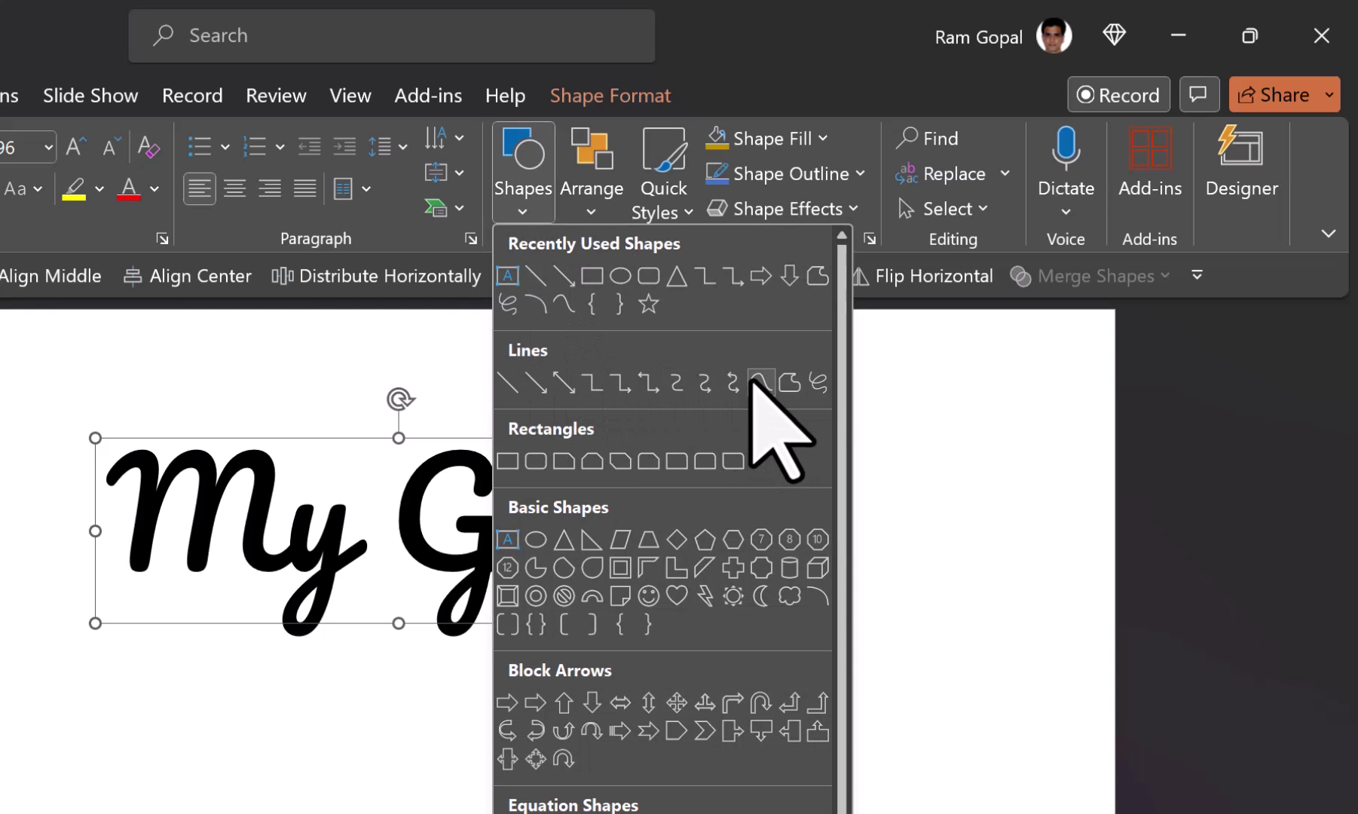
{"action": "left_click", "coordinate": [761, 383]}
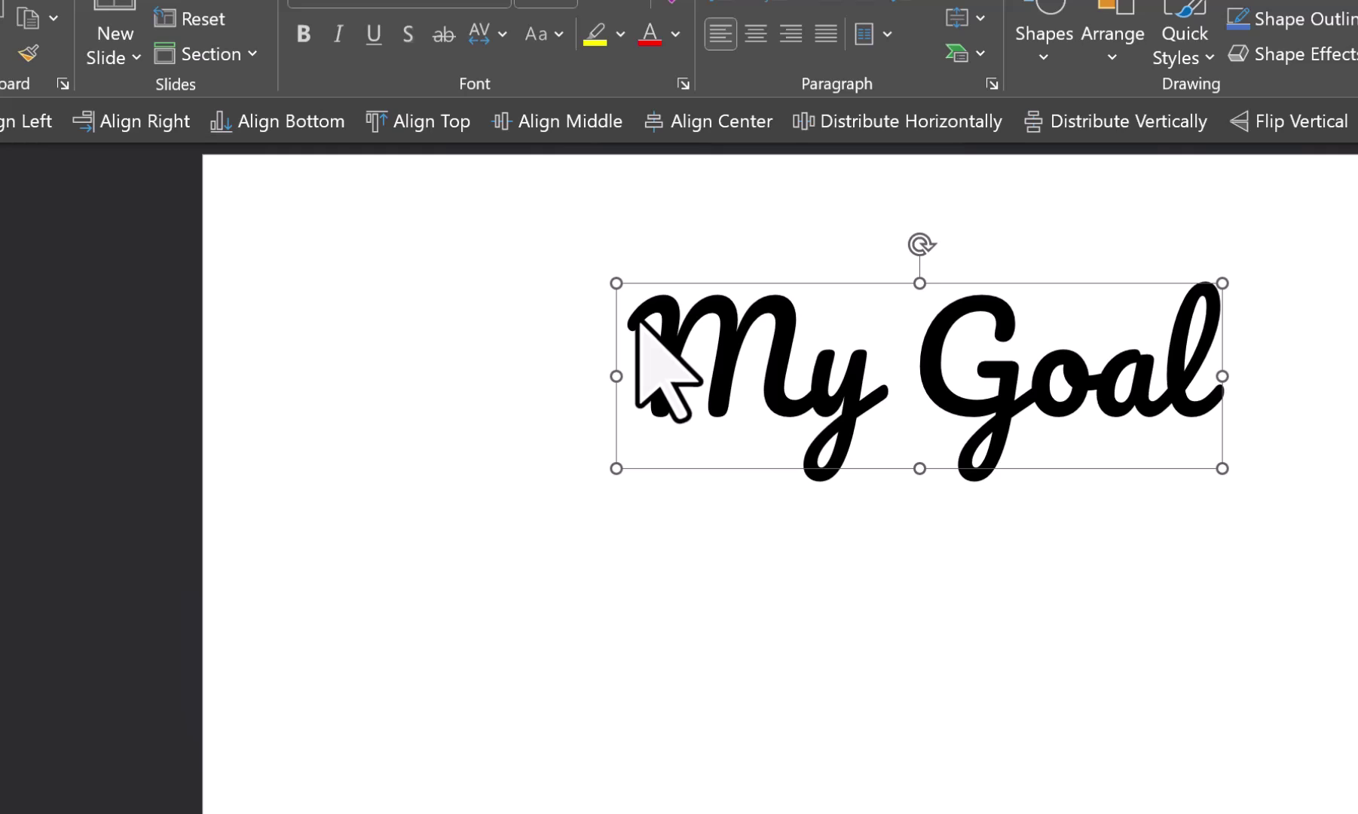
{"action": "mouse_move", "coordinate": [630, 320]}
{"action": "left_mouse_down"}
{"action": "mouse_move", "coordinate": [582, 396]}
{"action": "mouse_move", "coordinate": [460, 376]}
{"action": "mouse_move", "coordinate": [388, 333]}
{"action": "mouse_move", "coordinate": [249, 383]}
{"action": "left_mouse_up"}
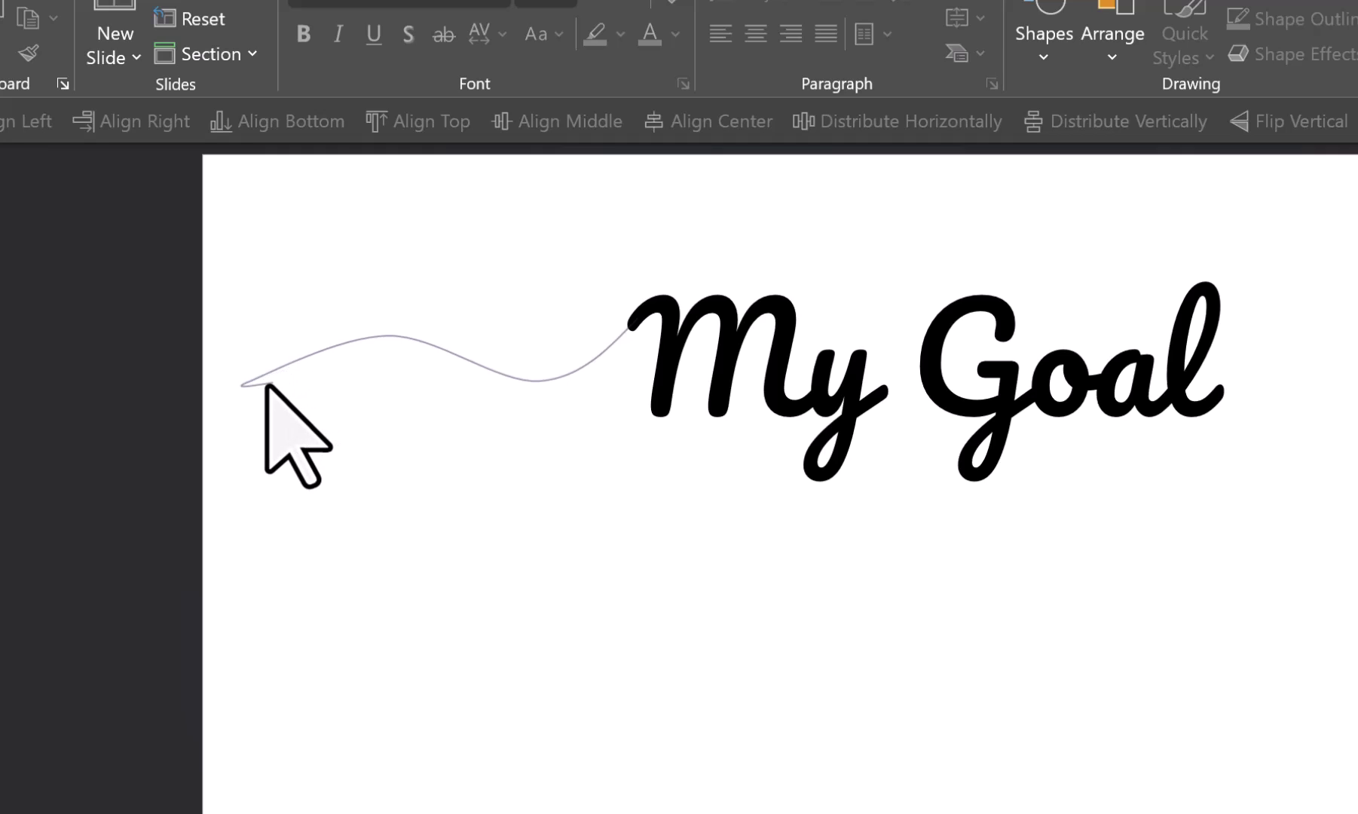
{"action": "left_click", "coordinate": [265, 384]}
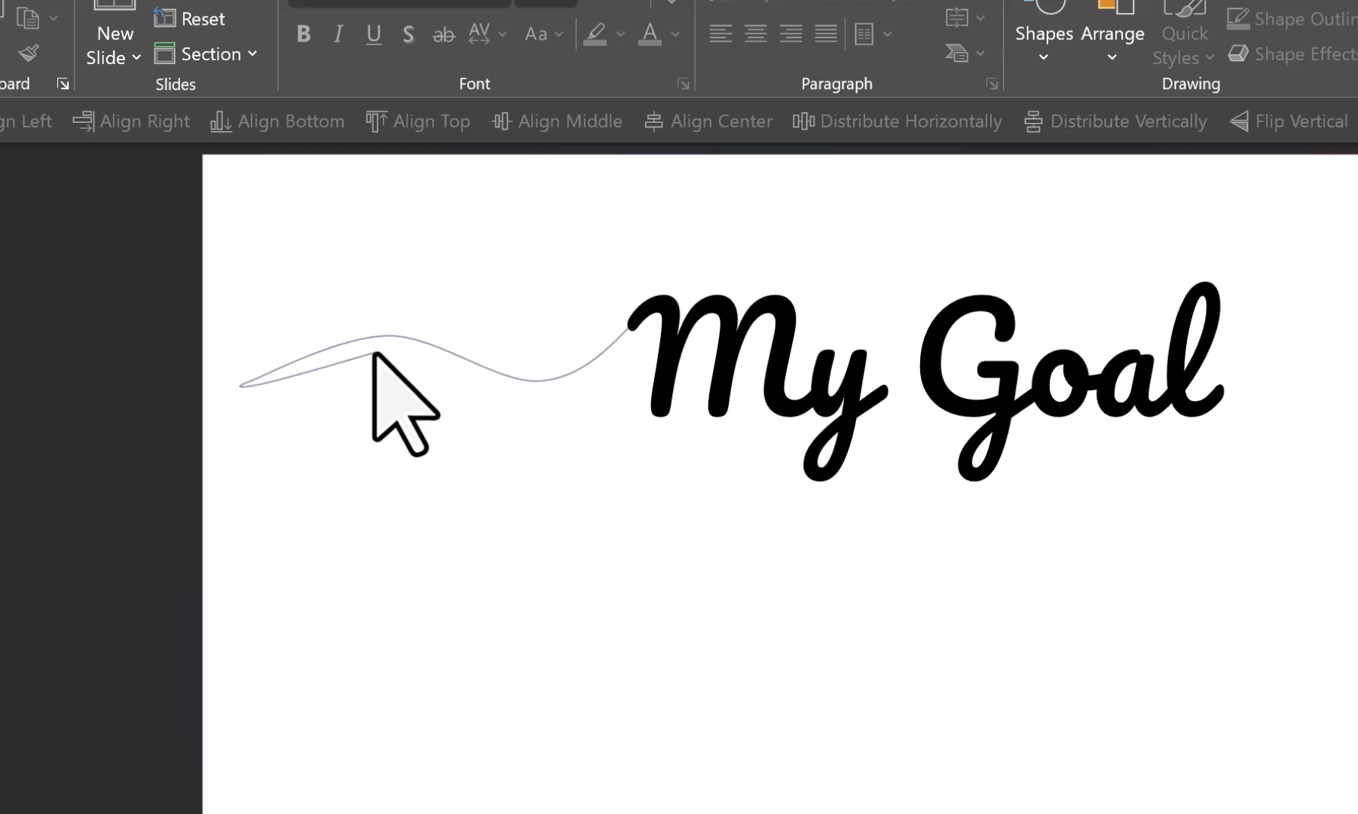
{"action": "left_click", "coordinate": [379, 347]}
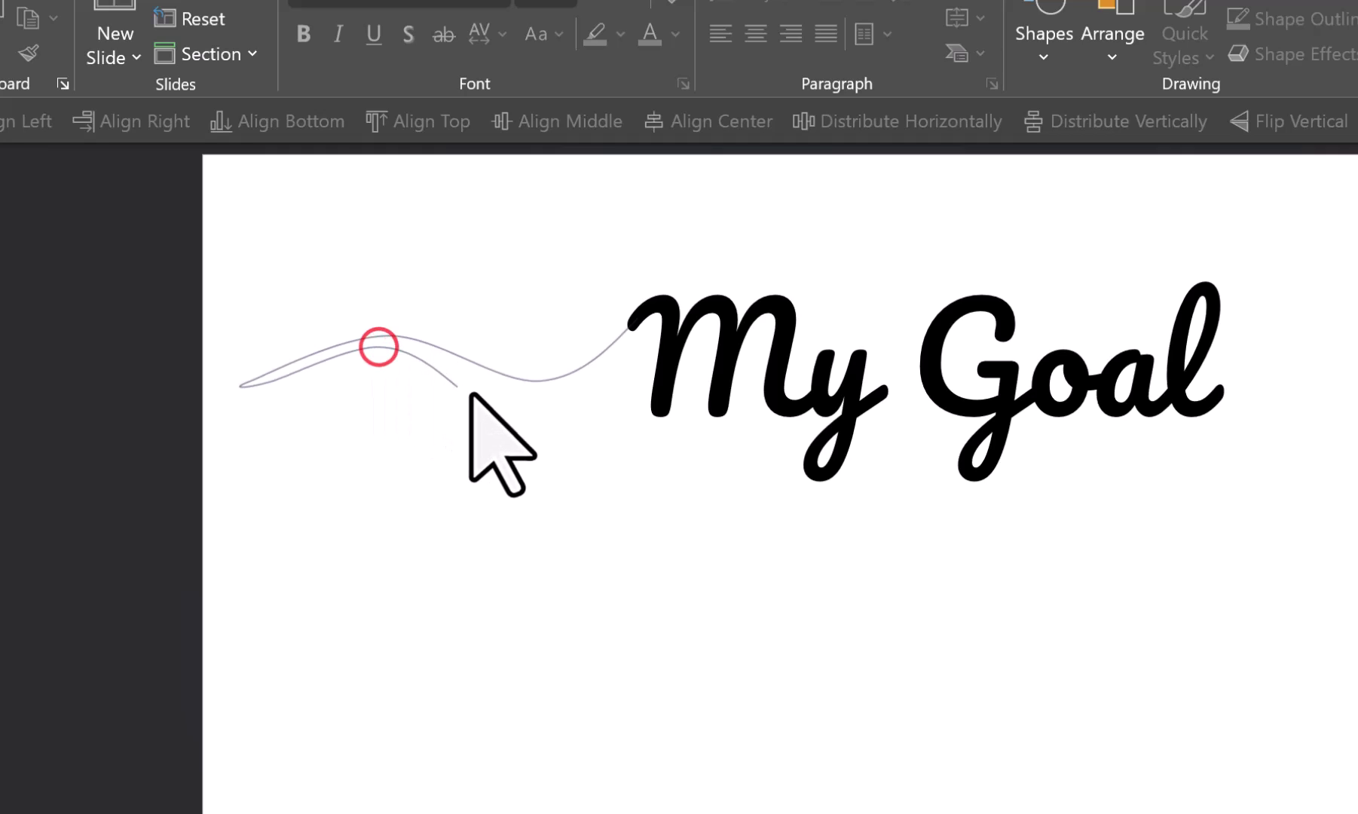
{"action": "left_click", "coordinate": [531, 404]}
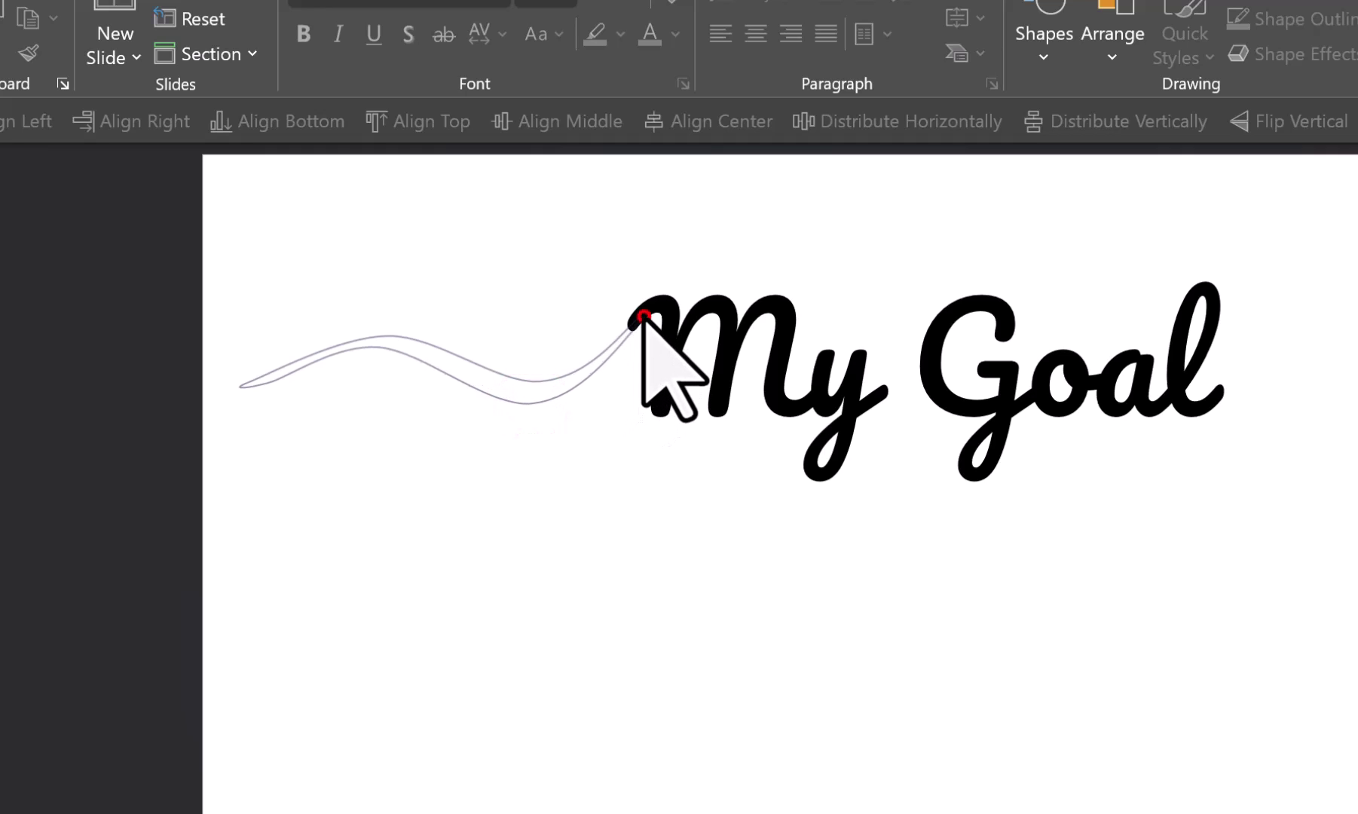
{"action": "left_click", "coordinate": [642, 316]}
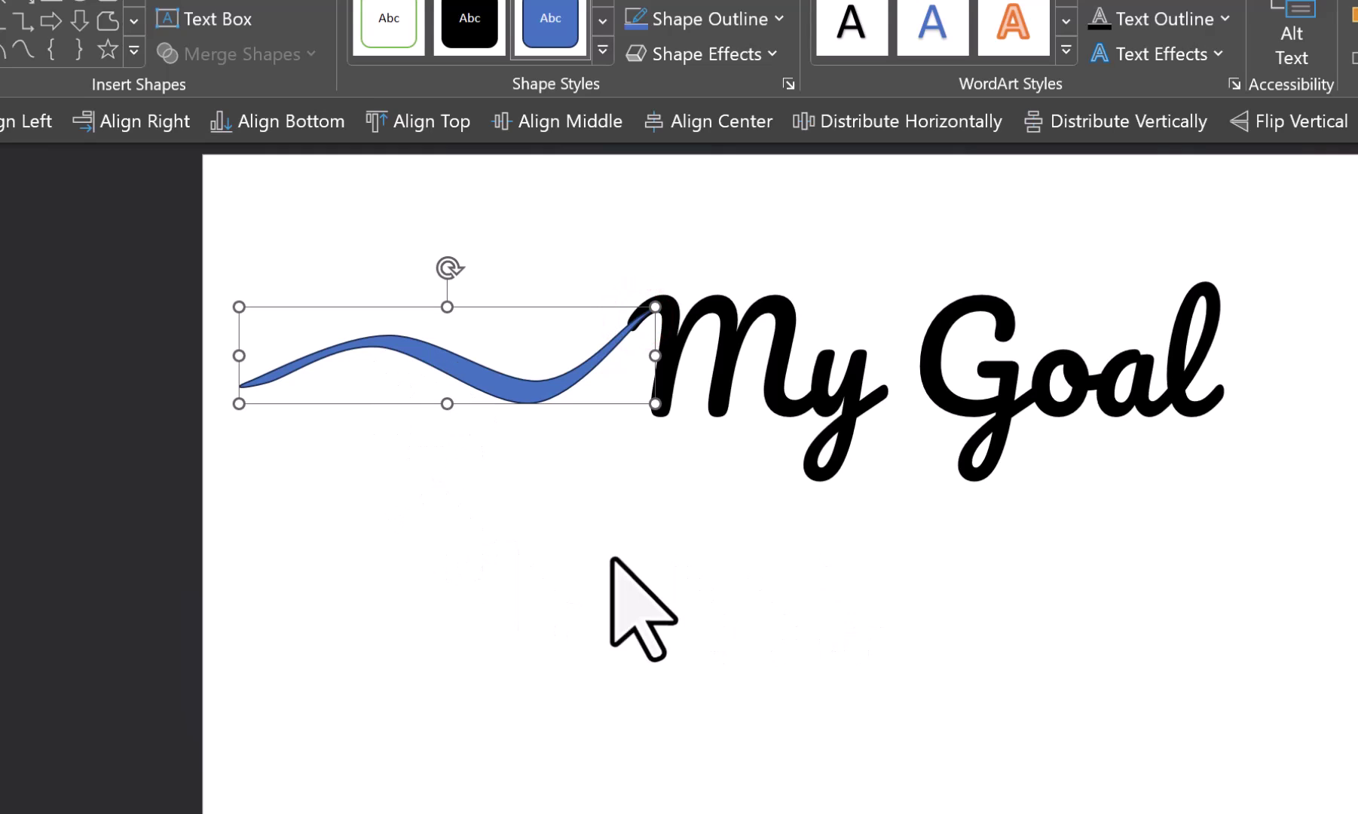
Duplicate the wave and place the copy to the right of My Goal, level with the text.
{"action": "key", "text": "ctrl+d"}
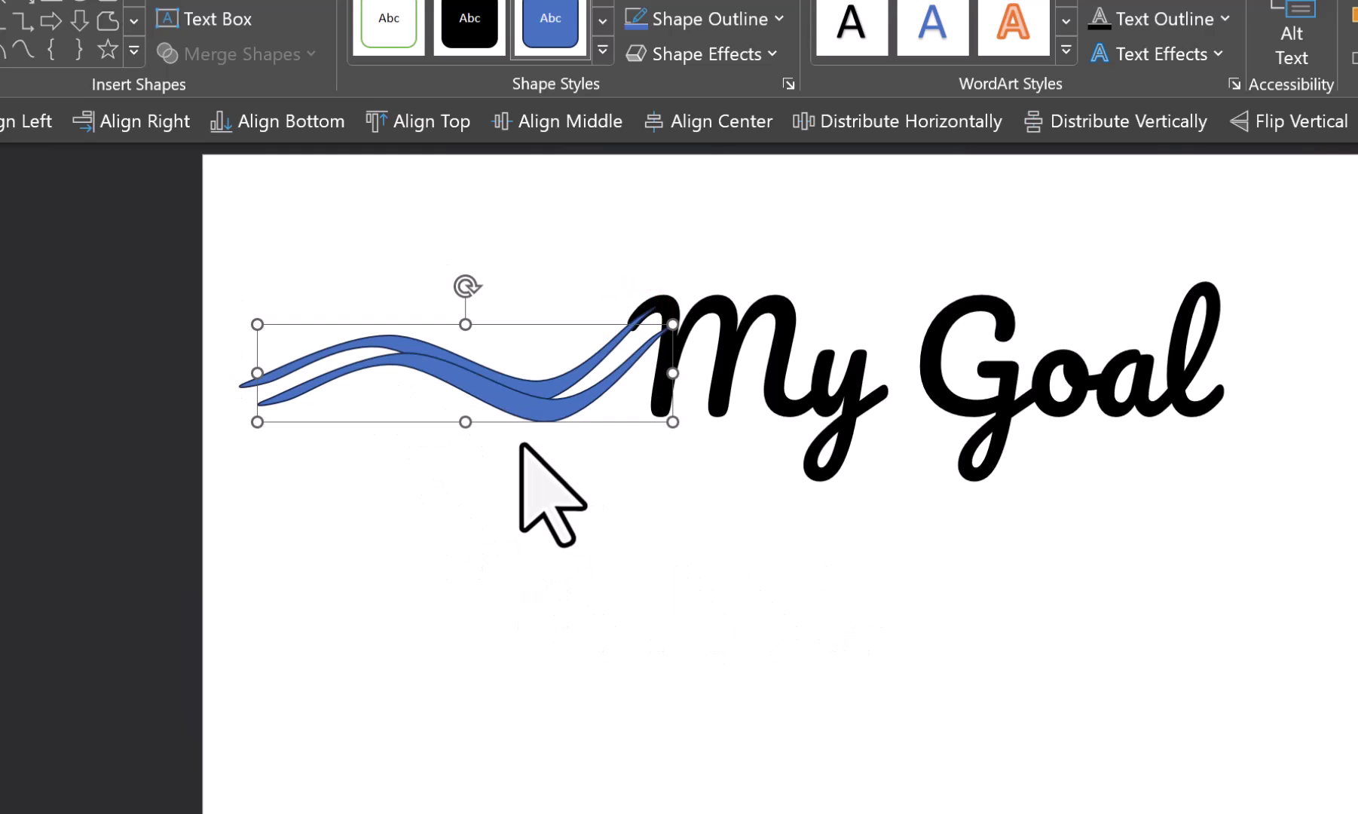
{"action": "left_click_drag", "start_coordinate": [536, 415], "coordinate": [1357, 435]}
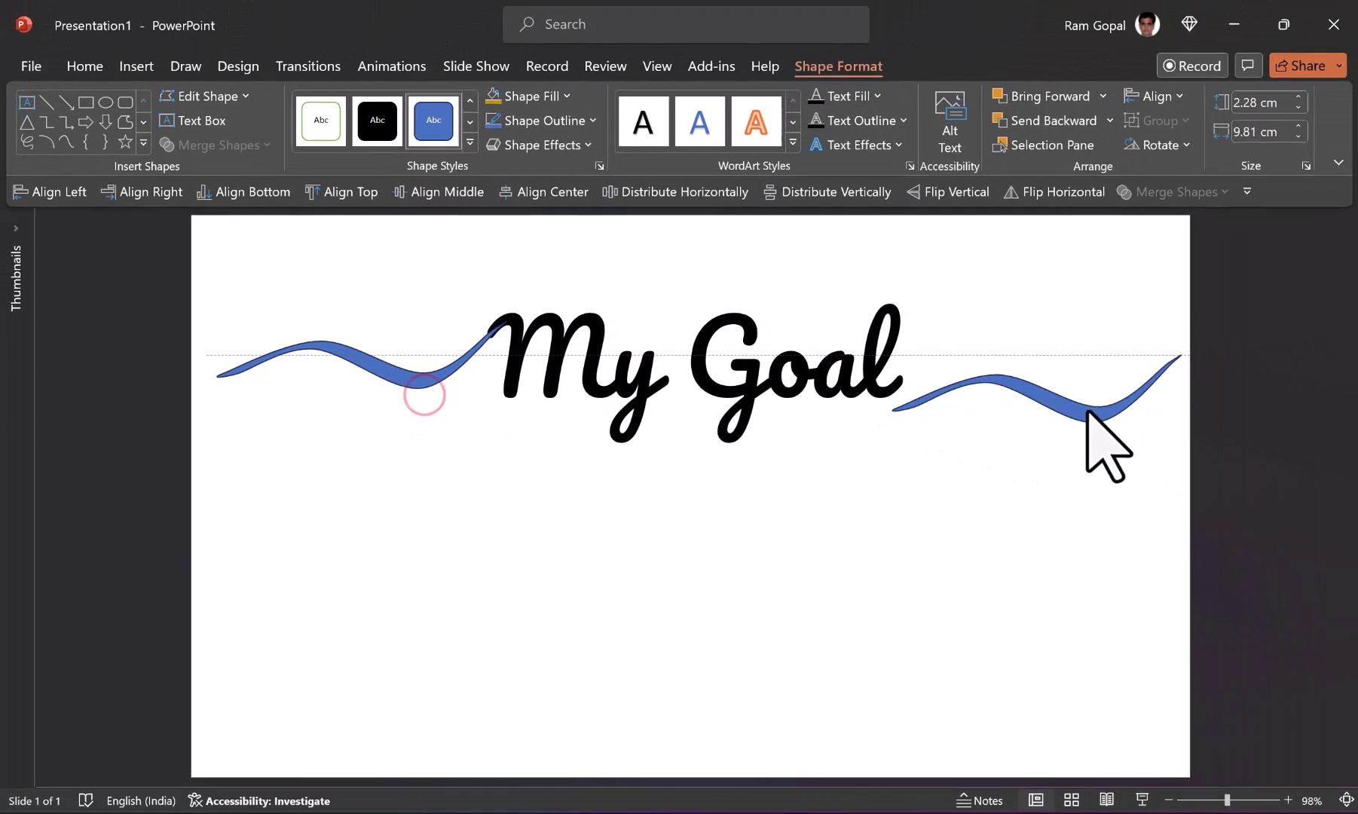
{"action": "mouse_move", "coordinate": [1088, 411]}
{"action": "left_mouse_down"}
{"action": "mouse_move", "coordinate": [1086, 381]}
{"action": "mouse_move", "coordinate": [1087, 402]}
{"action": "left_mouse_up"}
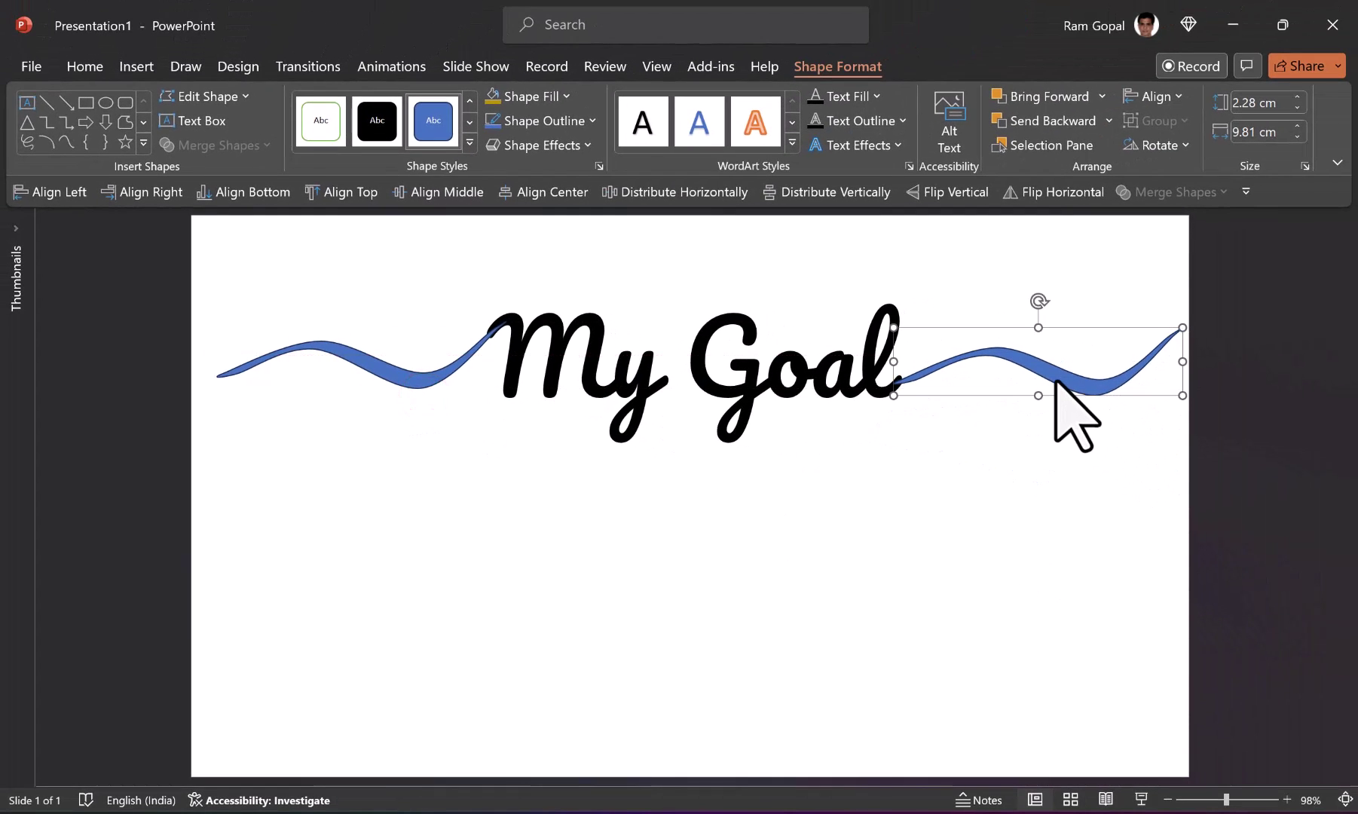
{"action": "left_click", "coordinate": [1123, 522]}
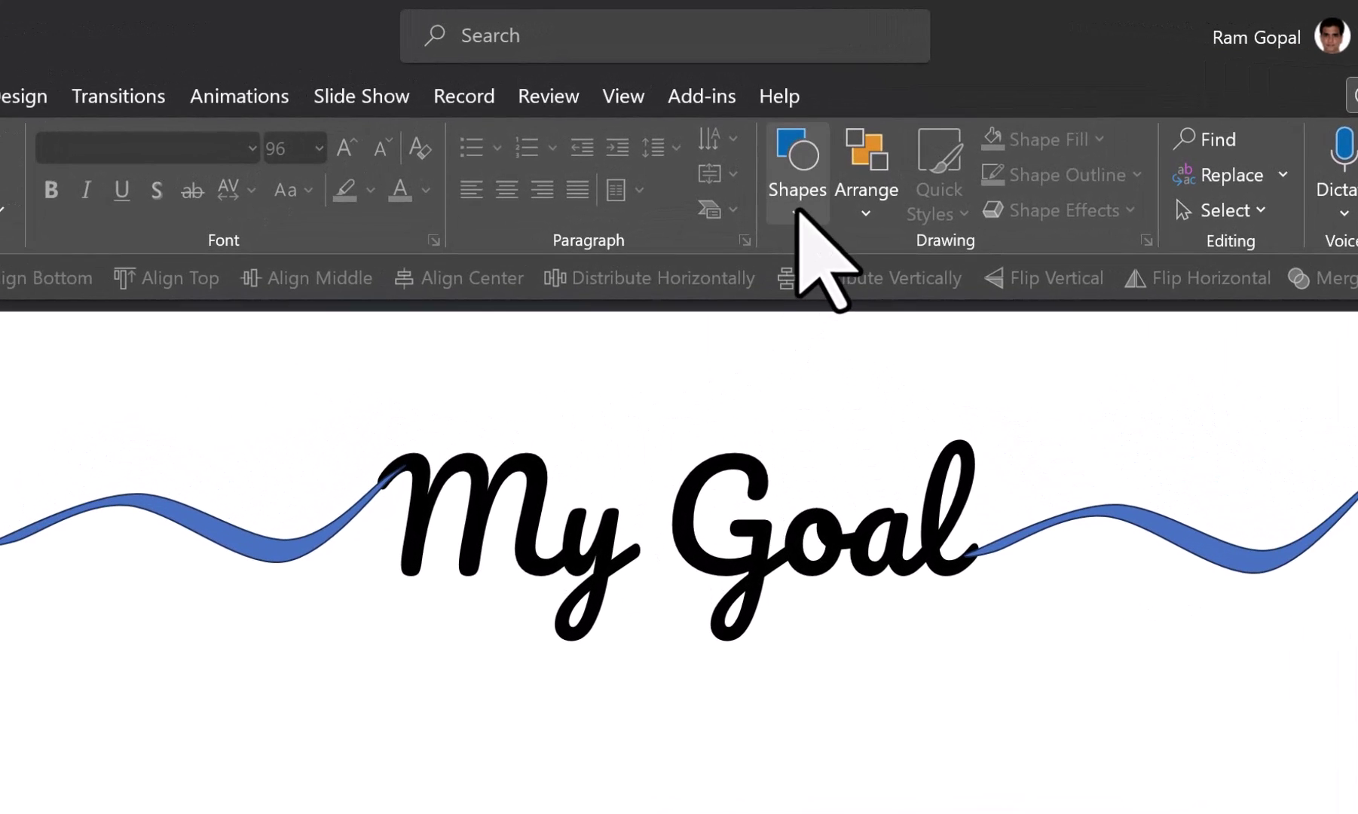
Draw a small rounded-rectangle stroke under My and raise it to bridge the y and the G.
{"action": "left_click", "coordinate": [777, 143]}
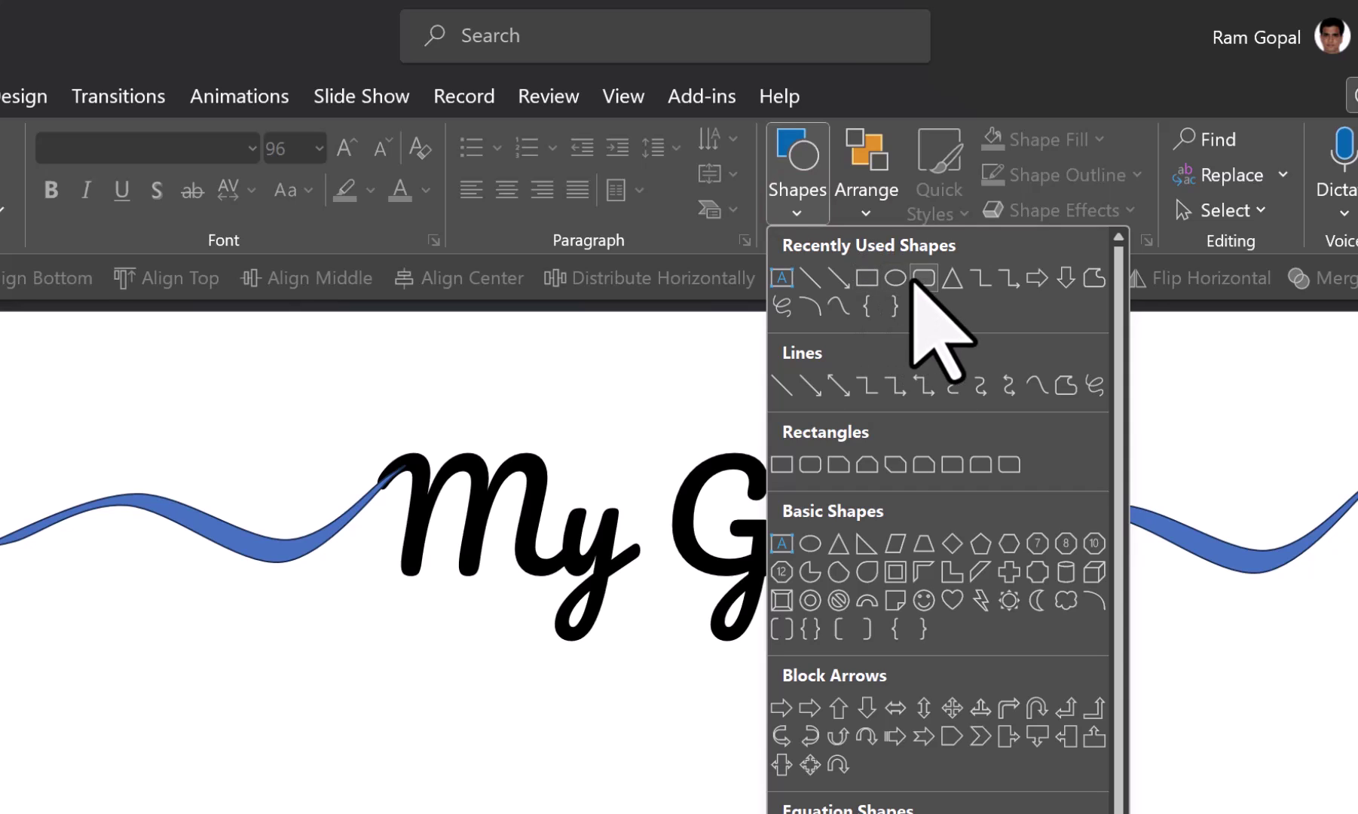
{"action": "left_click", "coordinate": [919, 279]}
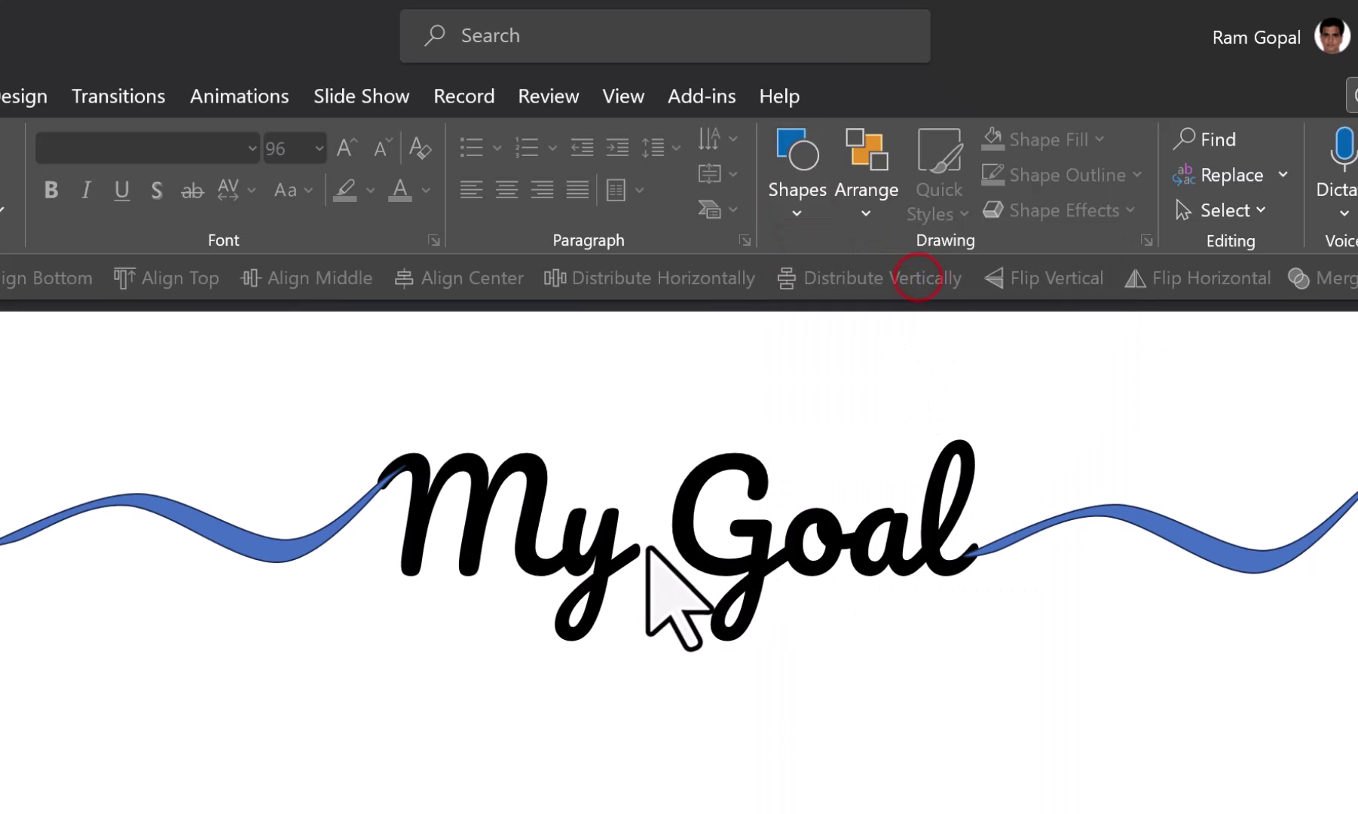
{"action": "left_click_drag", "start_coordinate": [624, 552], "coordinate": [687, 567]}
{"action": "left_click", "coordinate": [649, 511]}
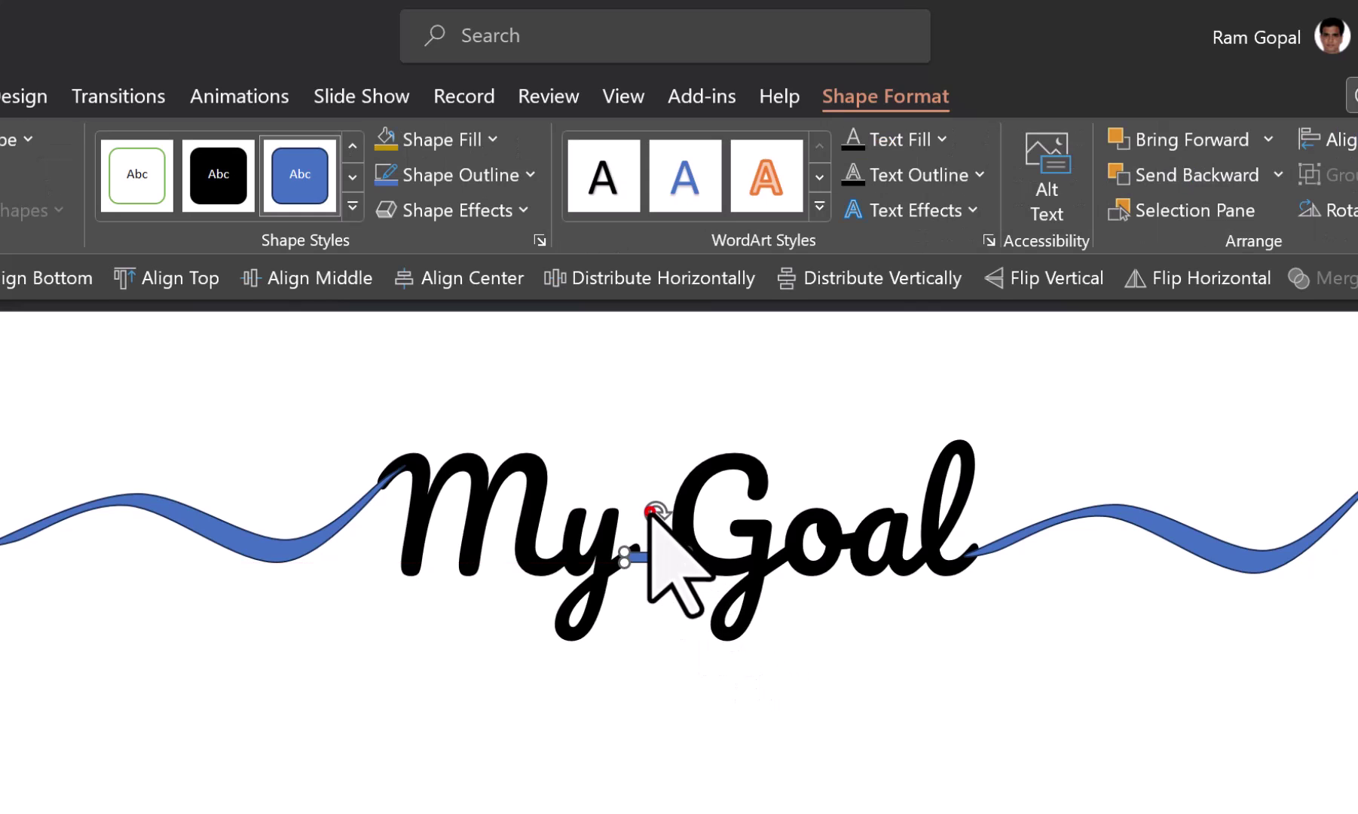
{"action": "left_click", "coordinate": [663, 551]}
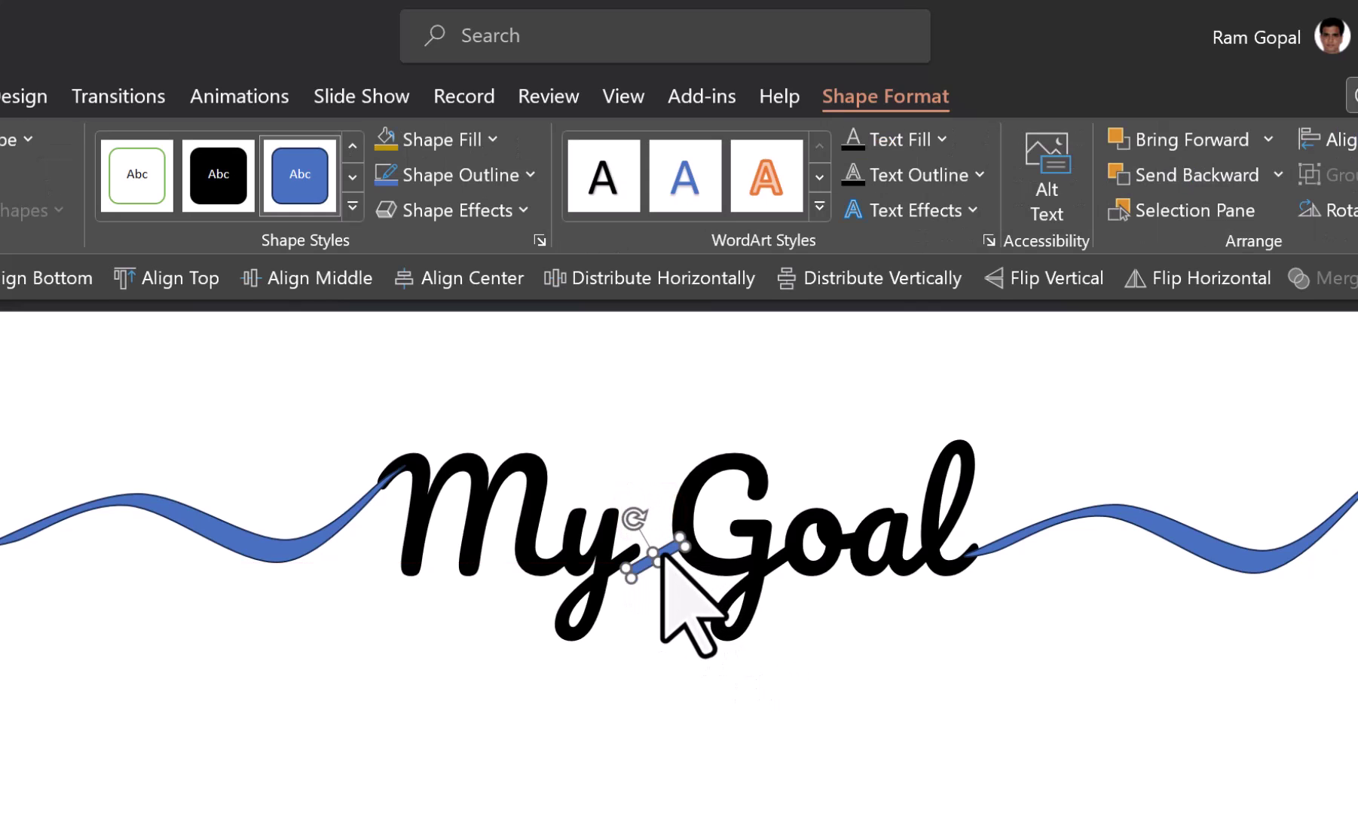
{"action": "left_click_drag", "start_coordinate": [665, 555], "coordinate": [666, 535]}
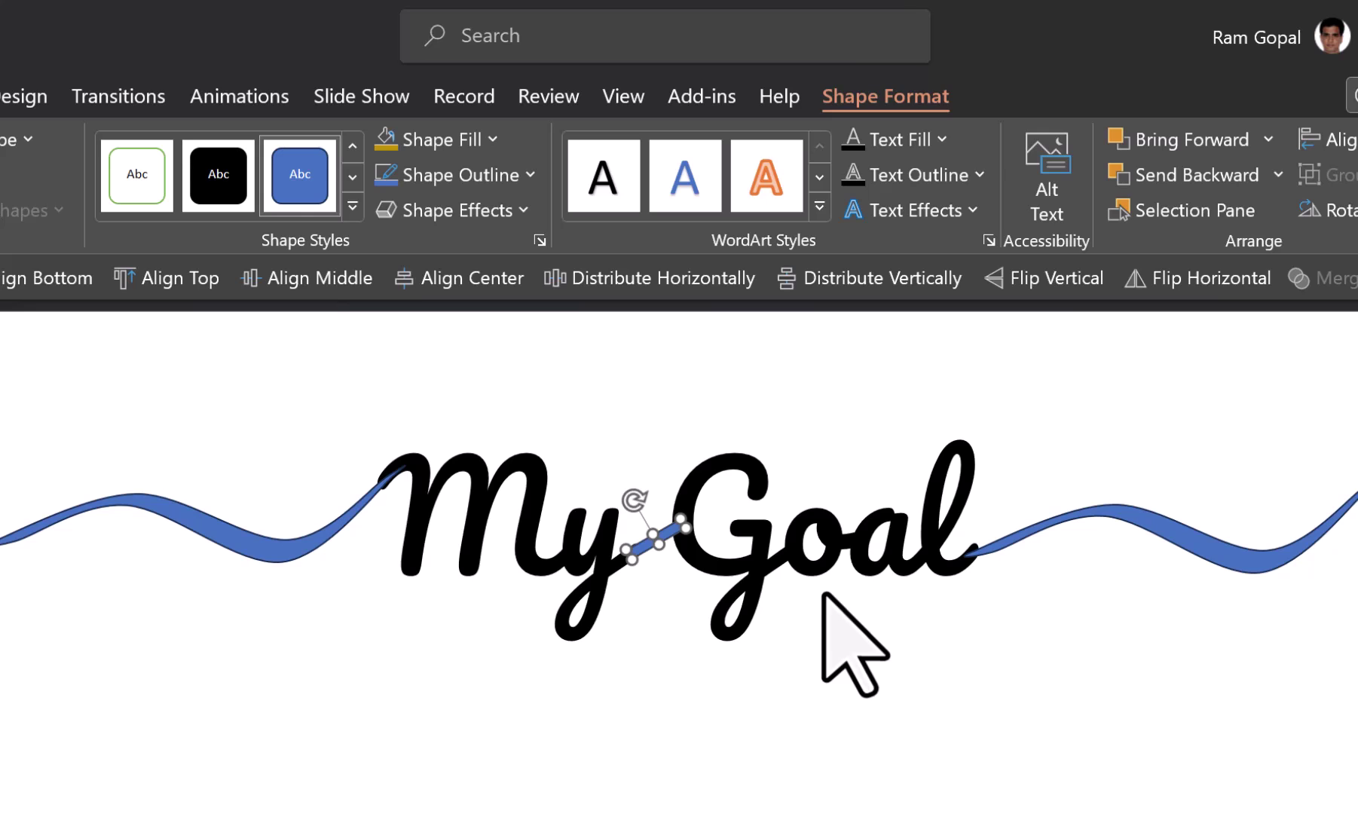
{"action": "left_click", "coordinate": [813, 641]}
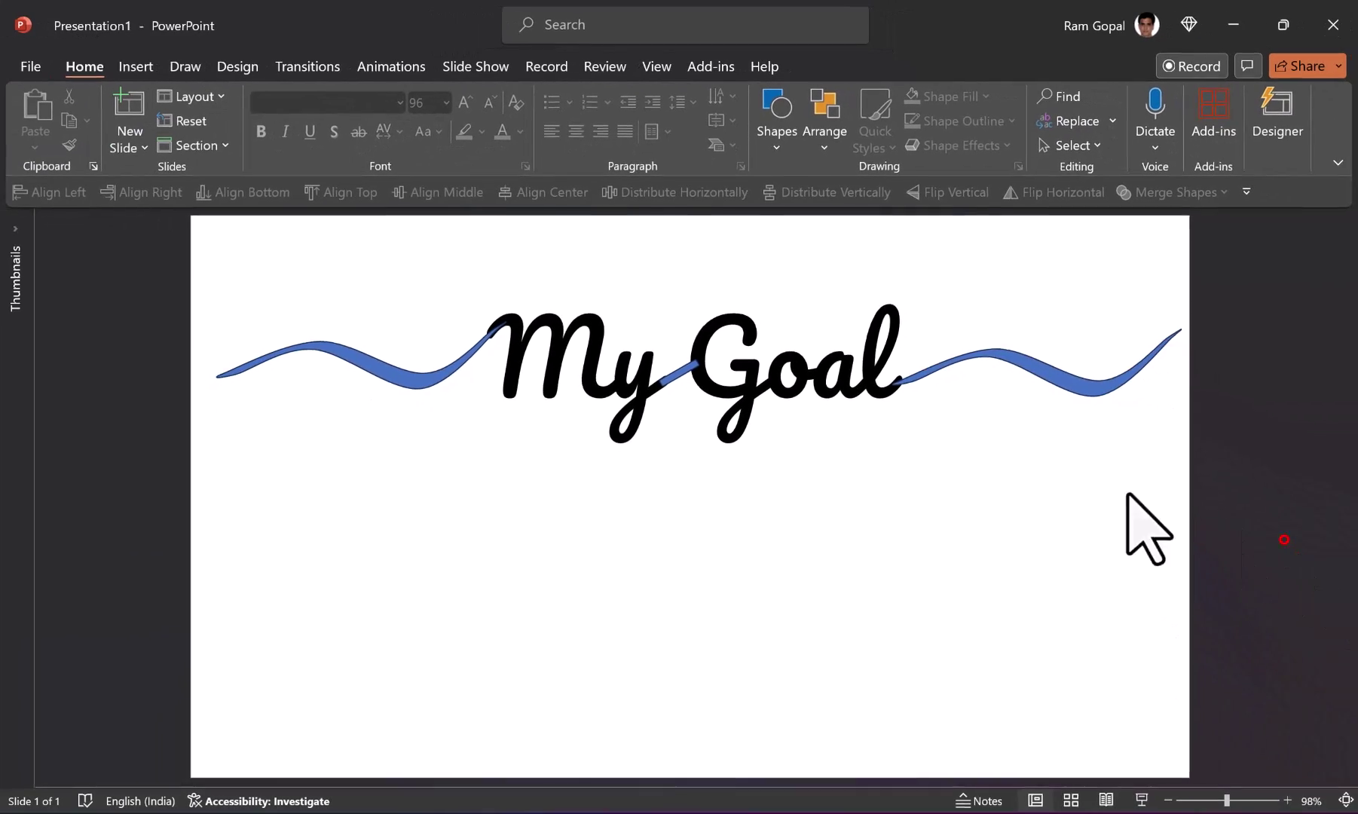
Union the My Goal lettering and both waves into a single shape.
{"action": "left_click_drag", "start_coordinate": [1283, 539], "coordinate": [17, 230]}
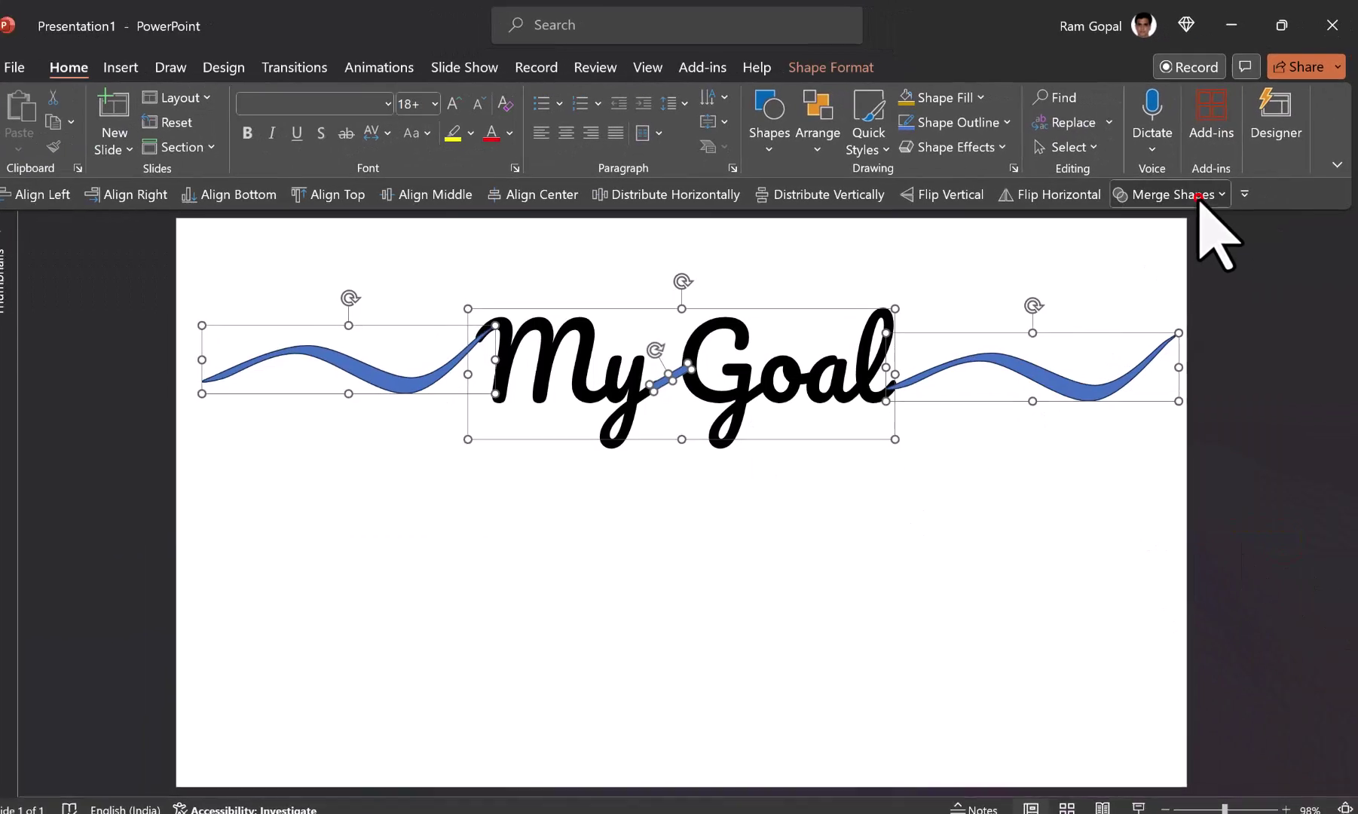
{"action": "left_click", "coordinate": [1201, 196]}
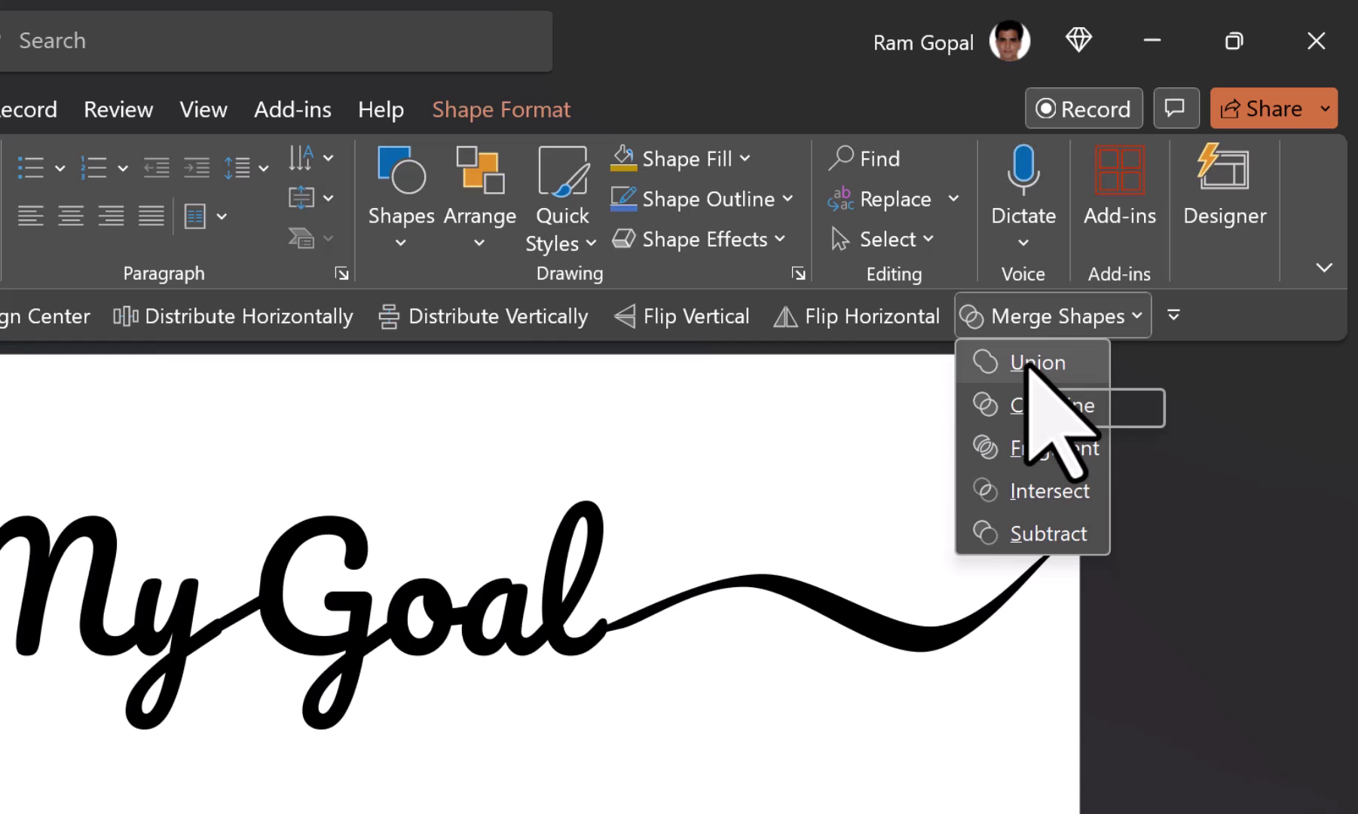
{"action": "left_click", "coordinate": [1025, 365]}
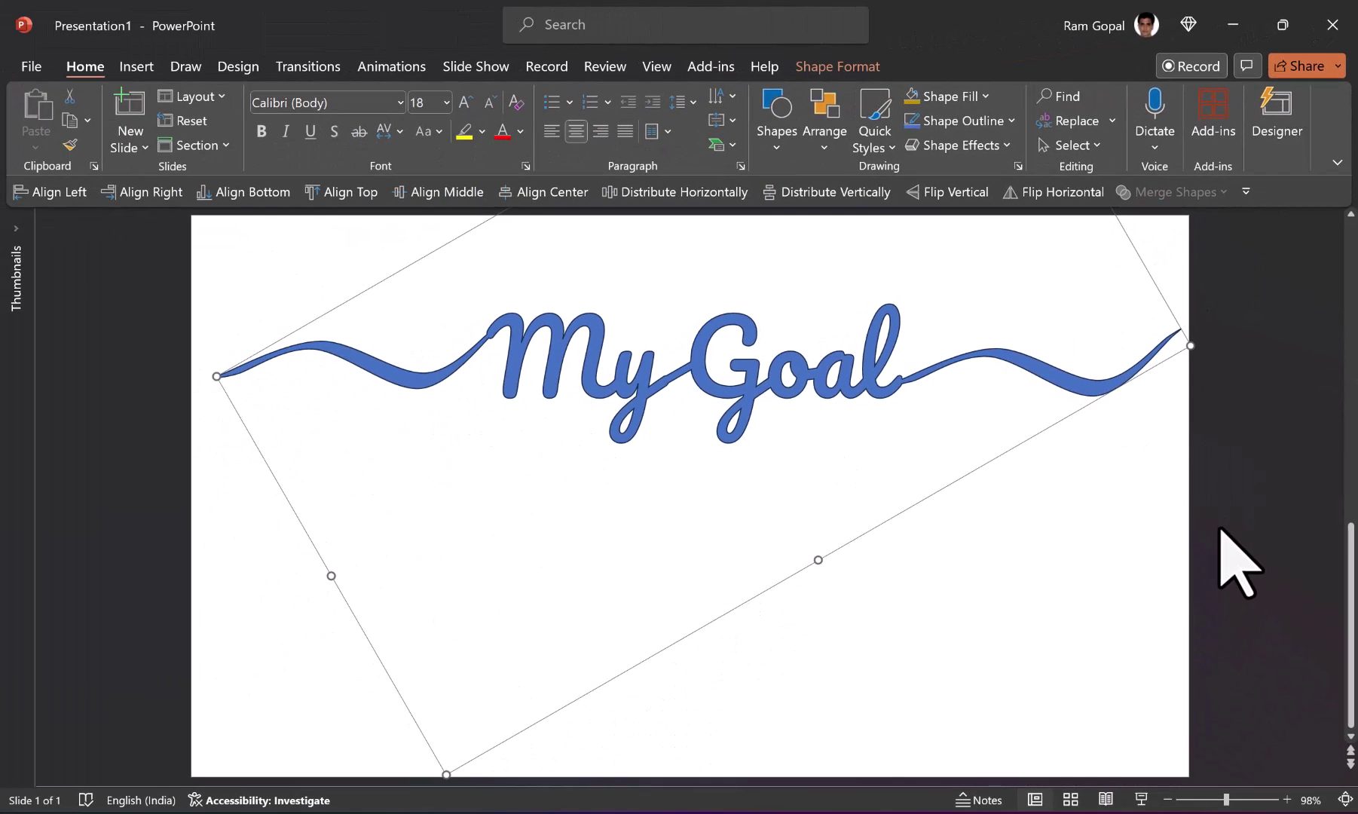
Fill the merged shape gold and remove its outline.
{"action": "left_click", "coordinate": [970, 96]}
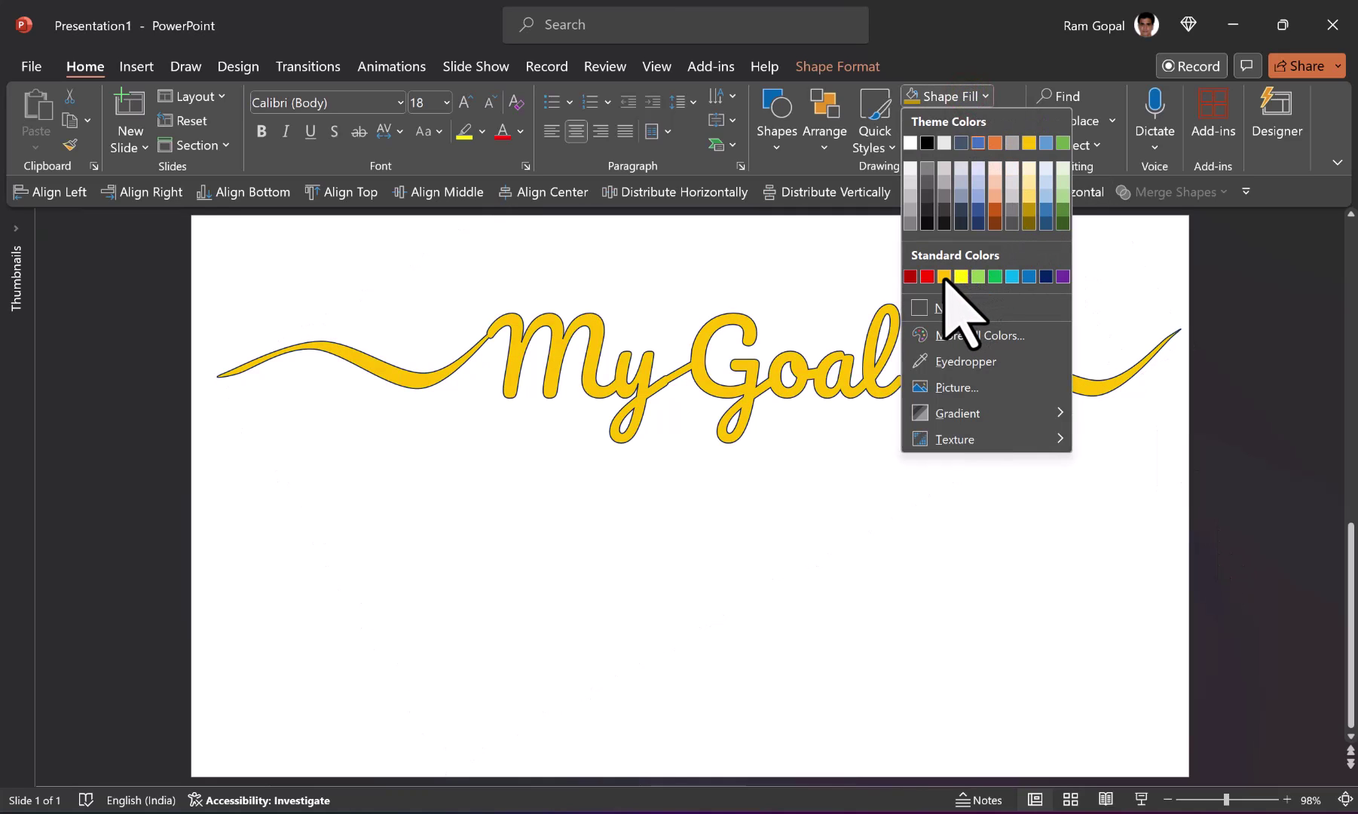
{"action": "left_click", "coordinate": [944, 276]}
{"action": "left_click", "coordinate": [979, 122]}
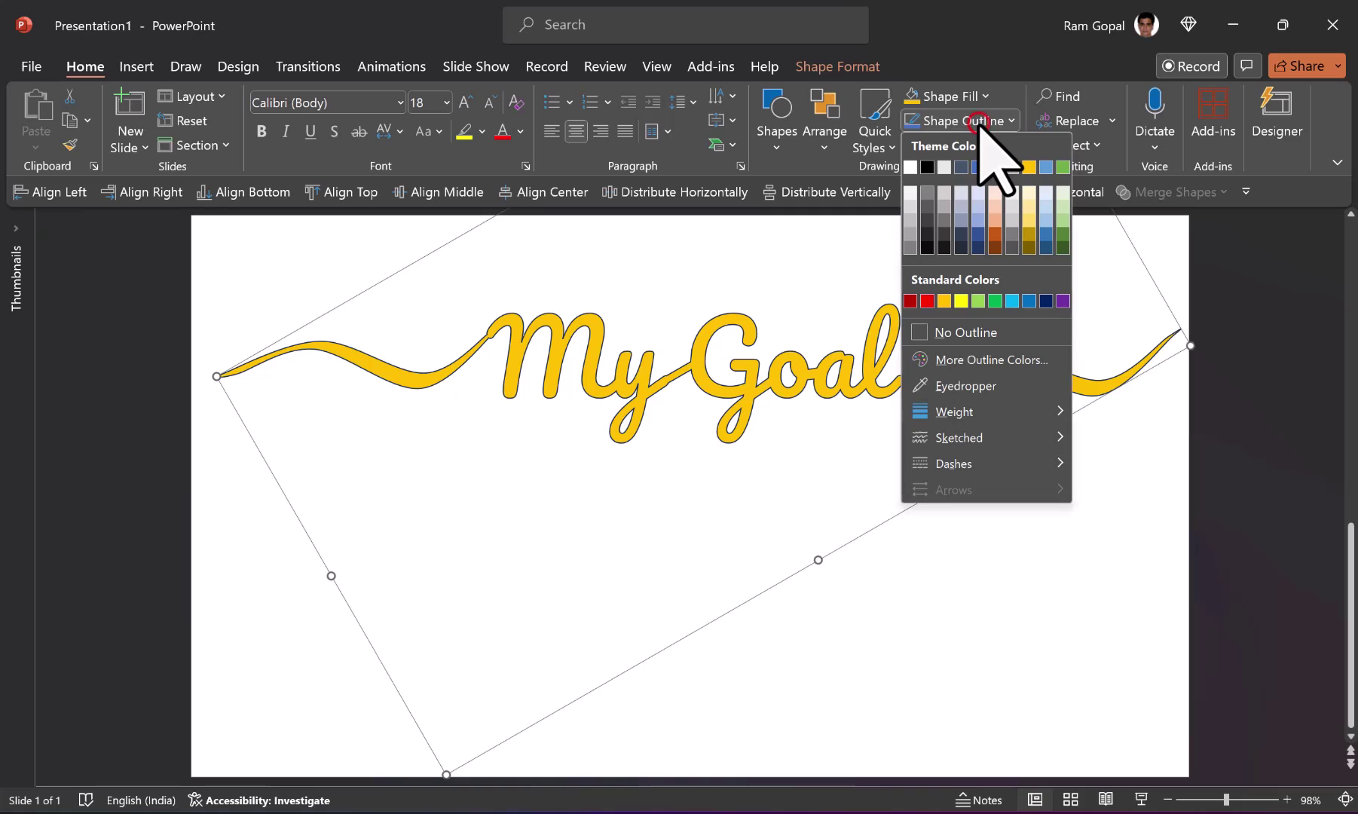
{"action": "left_click", "coordinate": [953, 324]}
{"action": "left_click", "coordinate": [1007, 518]}
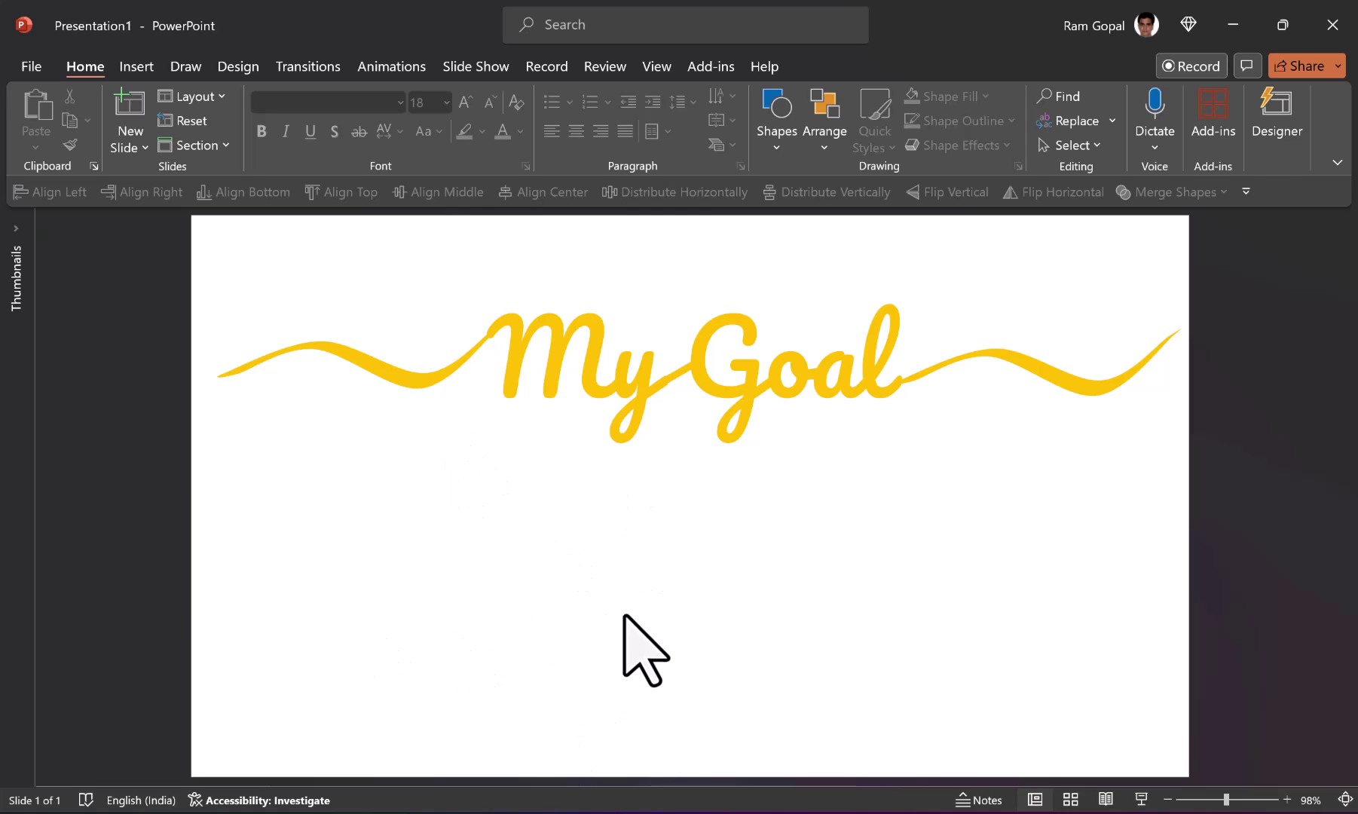
Draw a rectangle from the top of My Goal to the slide bottom, widened slightly left.
{"action": "left_click", "coordinate": [780, 143]}
{"action": "left_click", "coordinate": [823, 192]}
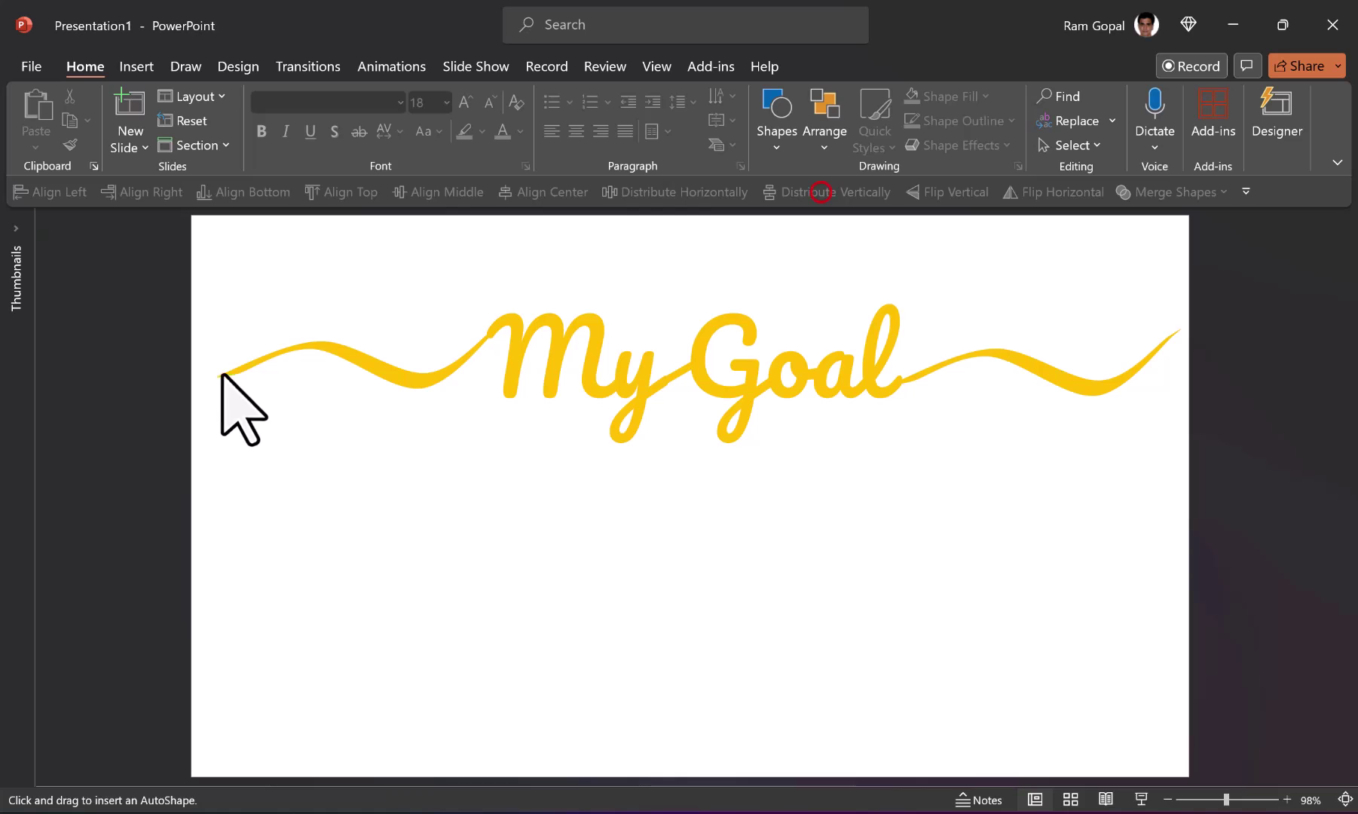
{"action": "left_click_drag", "start_coordinate": [215, 313], "coordinate": [1172, 759]}
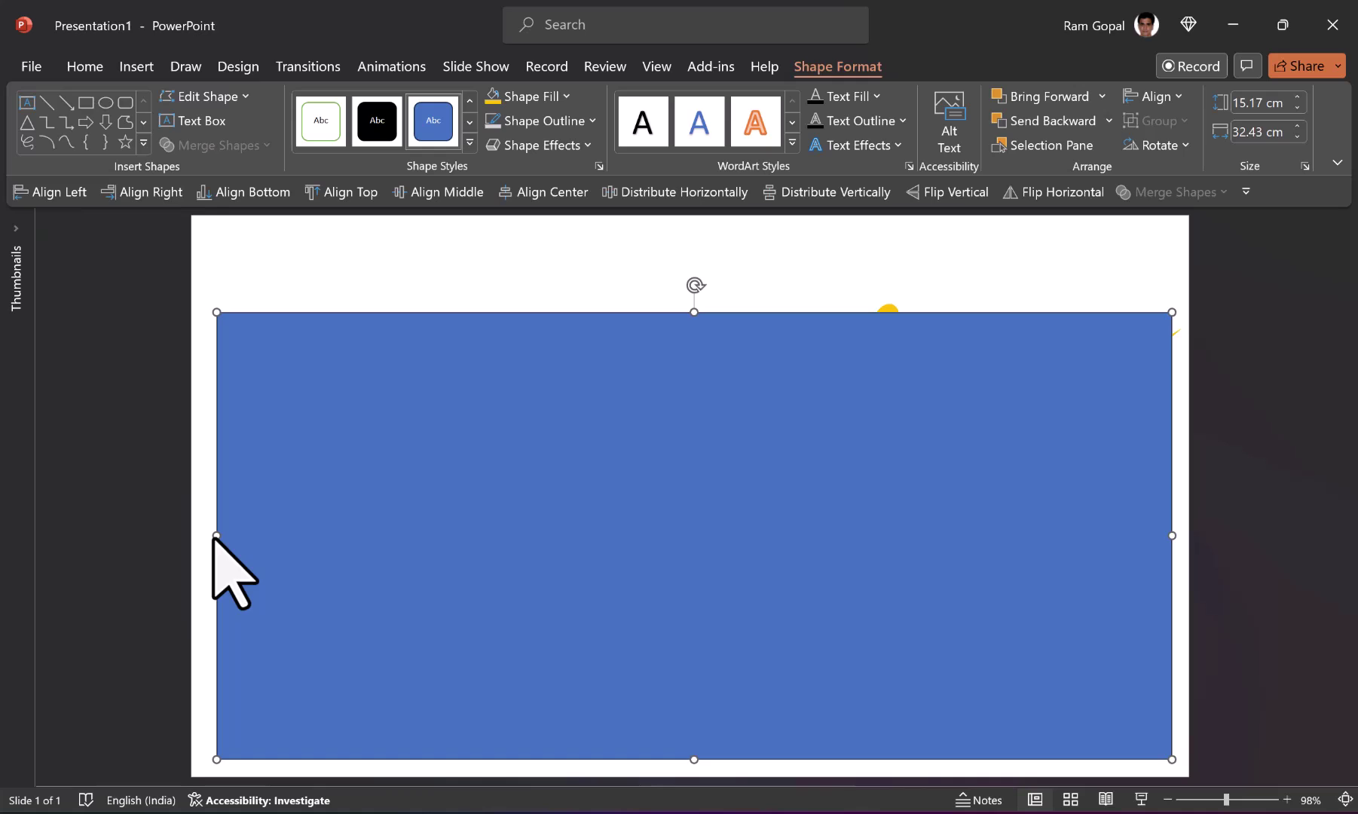
{"action": "left_click_drag", "start_coordinate": [217, 535], "coordinate": [208, 540]}
Send the blue rectangle behind the My Goal lettering.
{"action": "right_click", "coordinate": [1036, 449]}
{"action": "left_click", "coordinate": [1111, 522]}
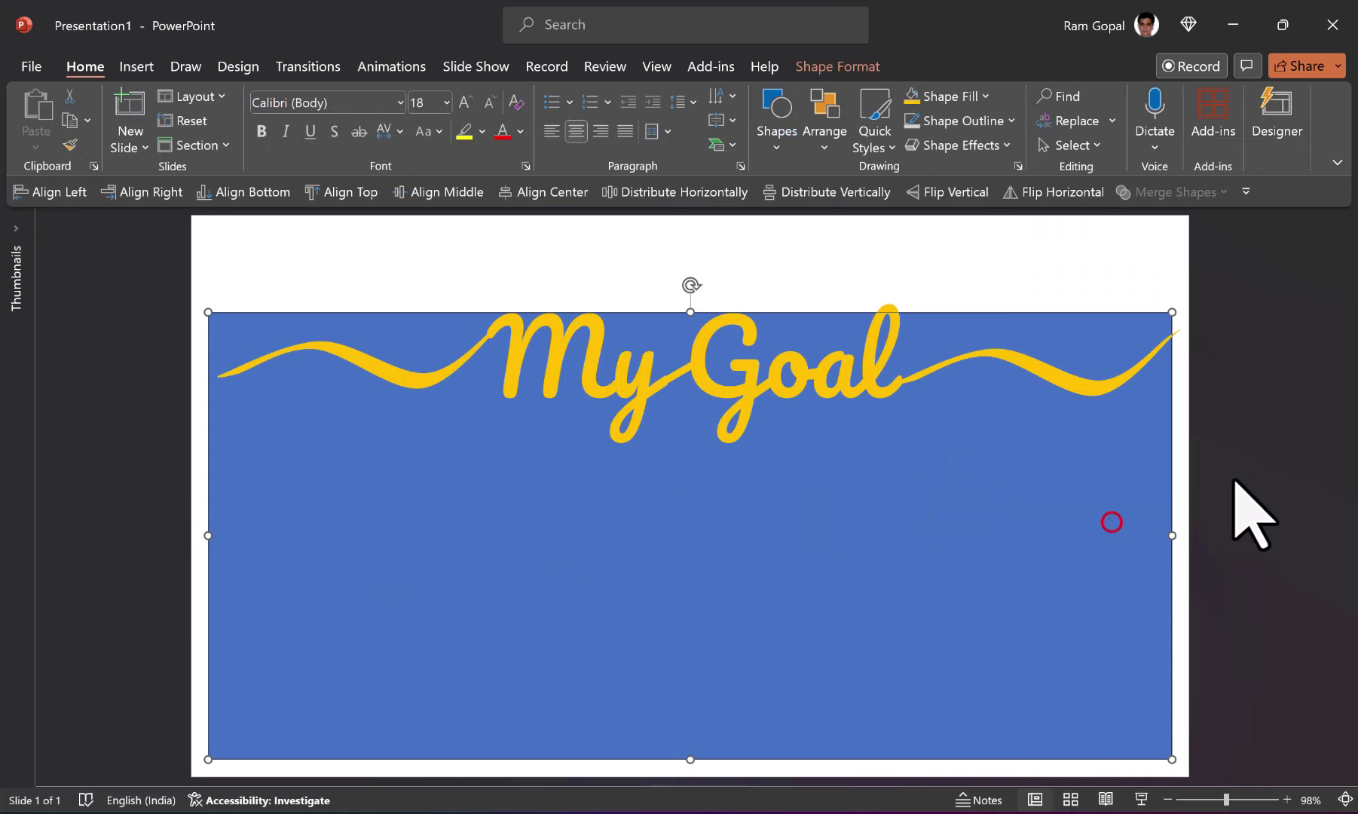
{"action": "left_click", "coordinate": [1233, 480]}
{"action": "left_click", "coordinate": [880, 372]}
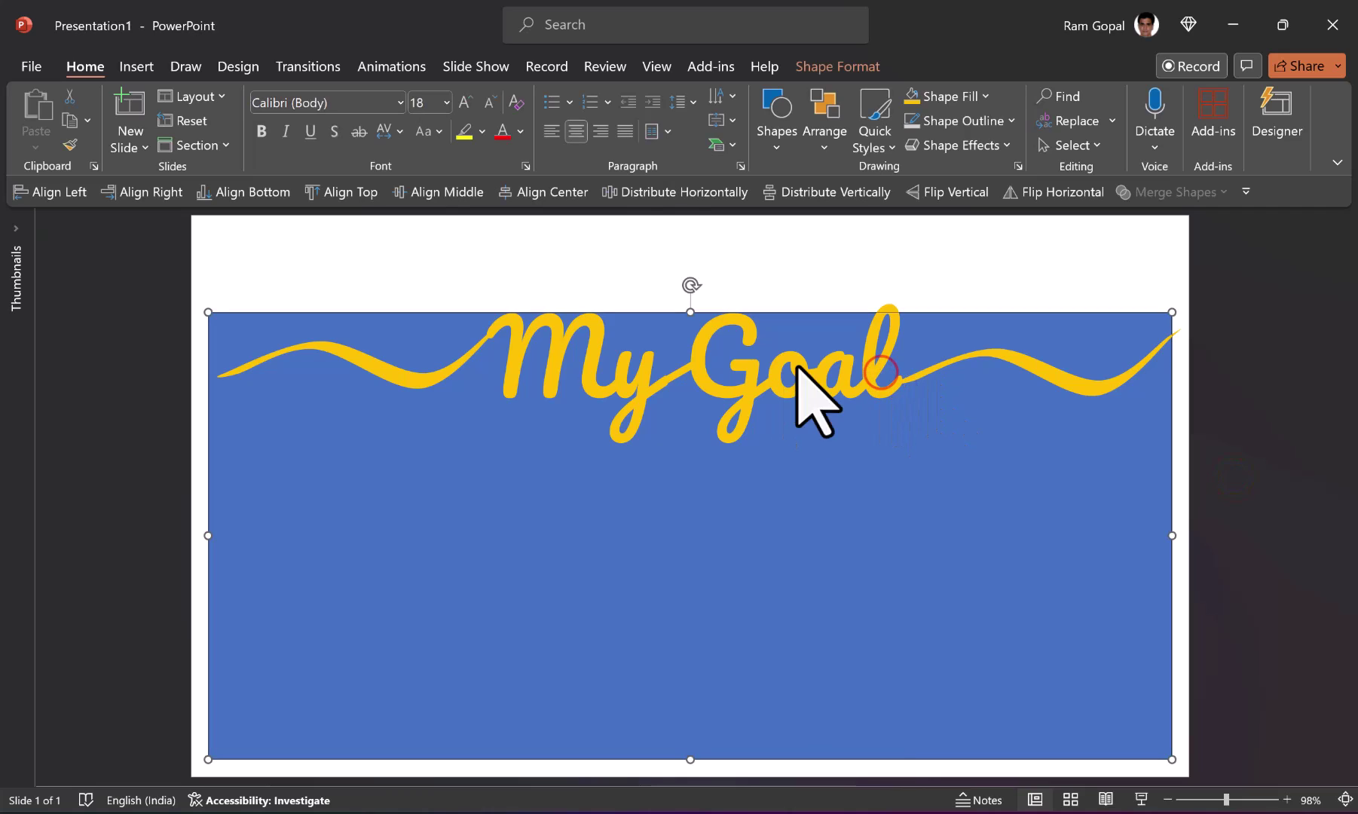
{"action": "key", "text": "Escape"}
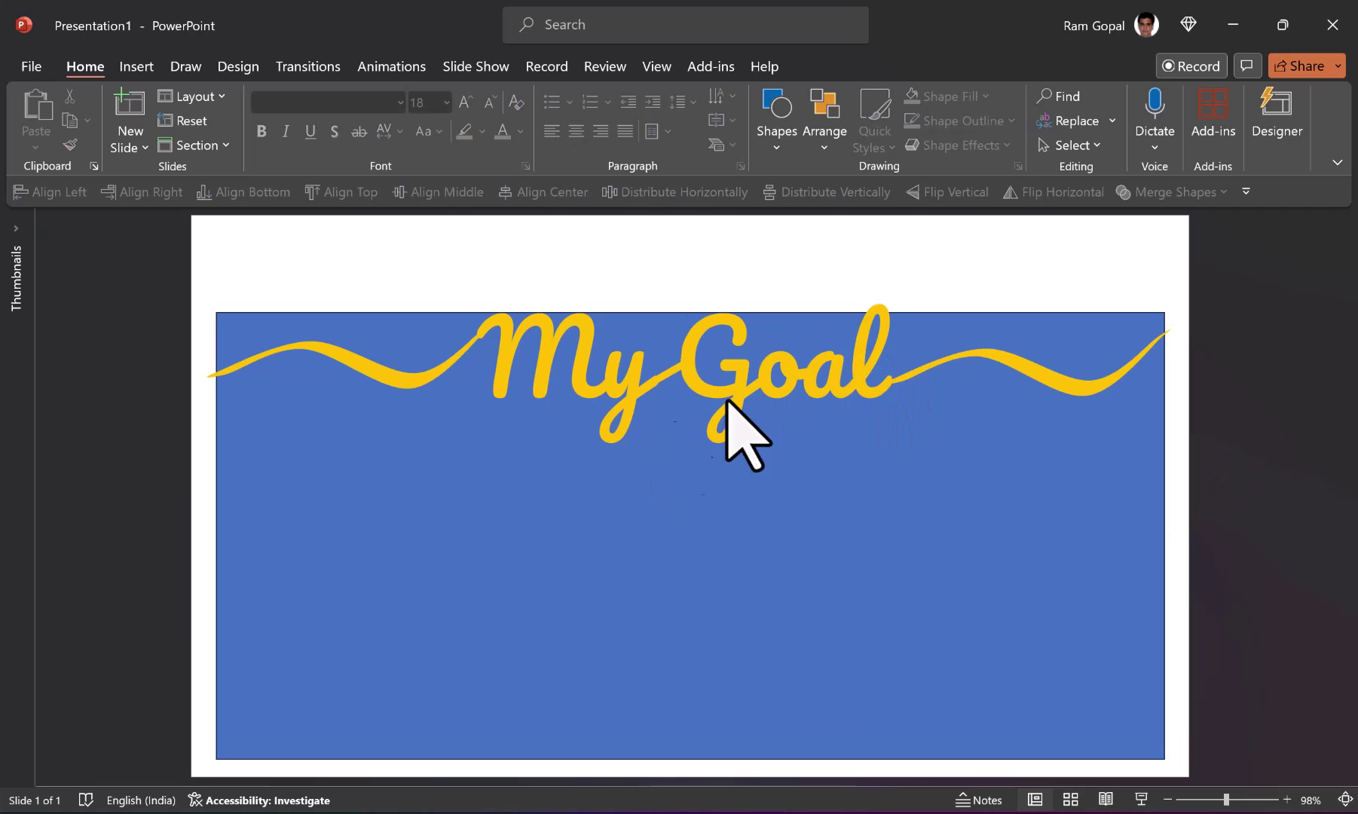
Select the gold lettering together with the blue rectangle for merging.
{"action": "left_click", "coordinate": [726, 319]}
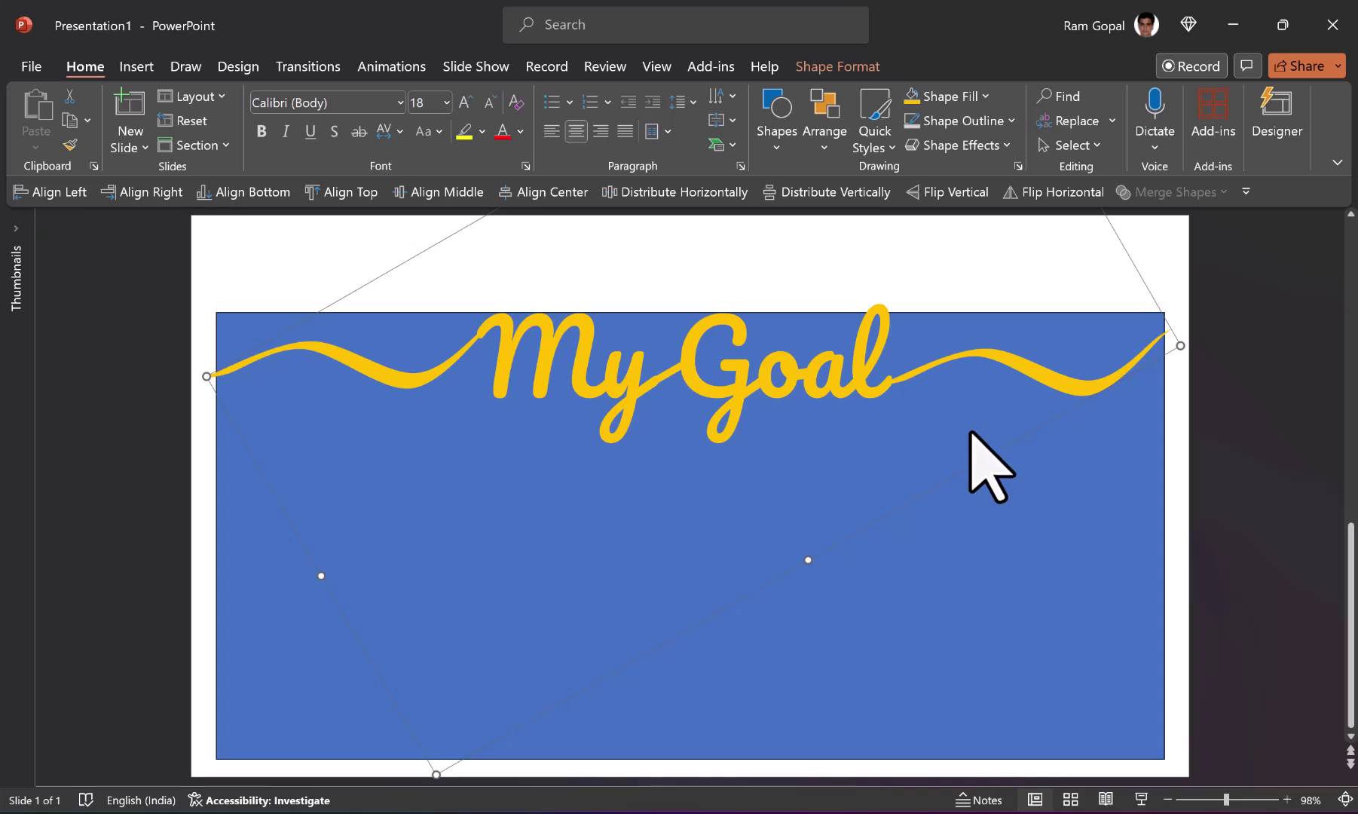
{"action": "left_click", "coordinate": [1028, 548], "text": "shift"}
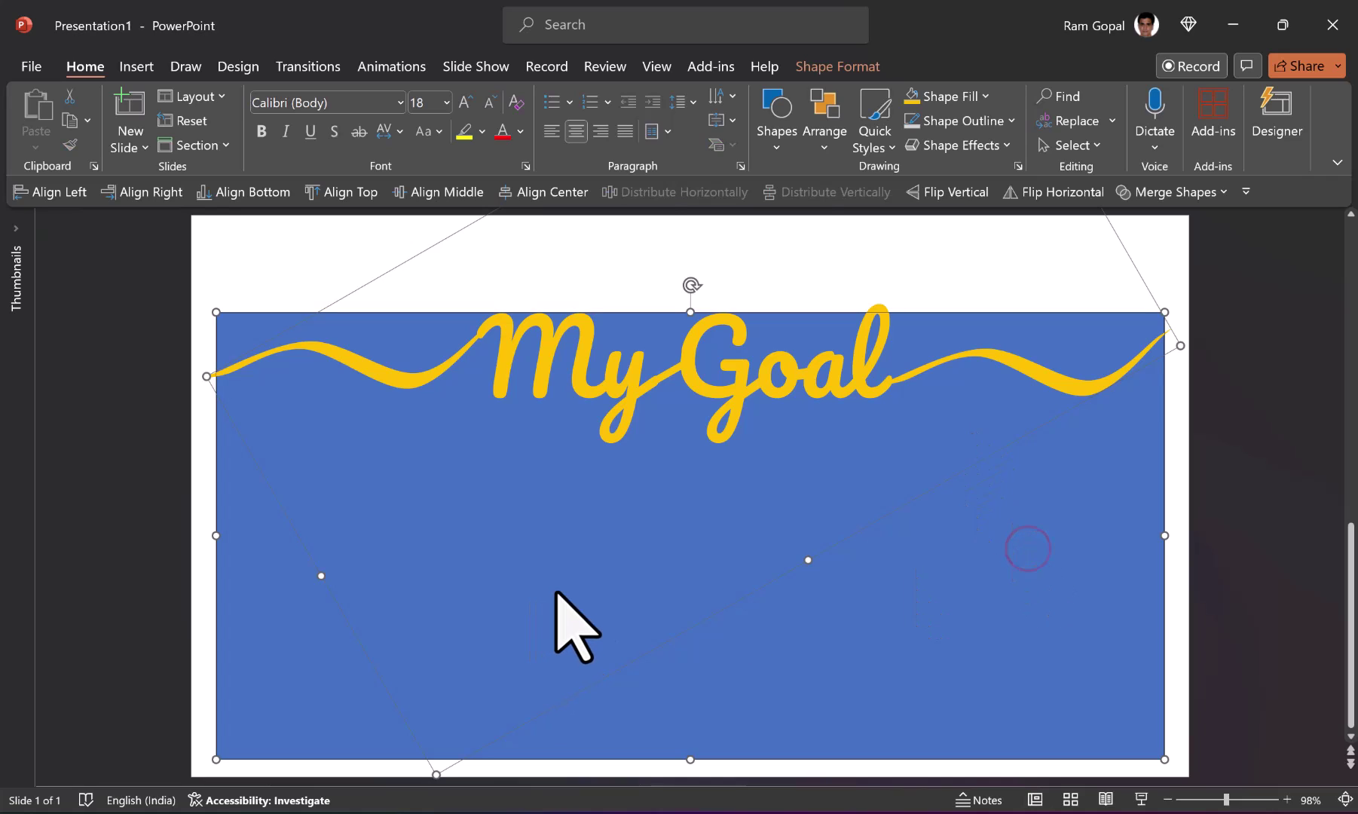
{"action": "left_click", "coordinate": [1156, 197]}
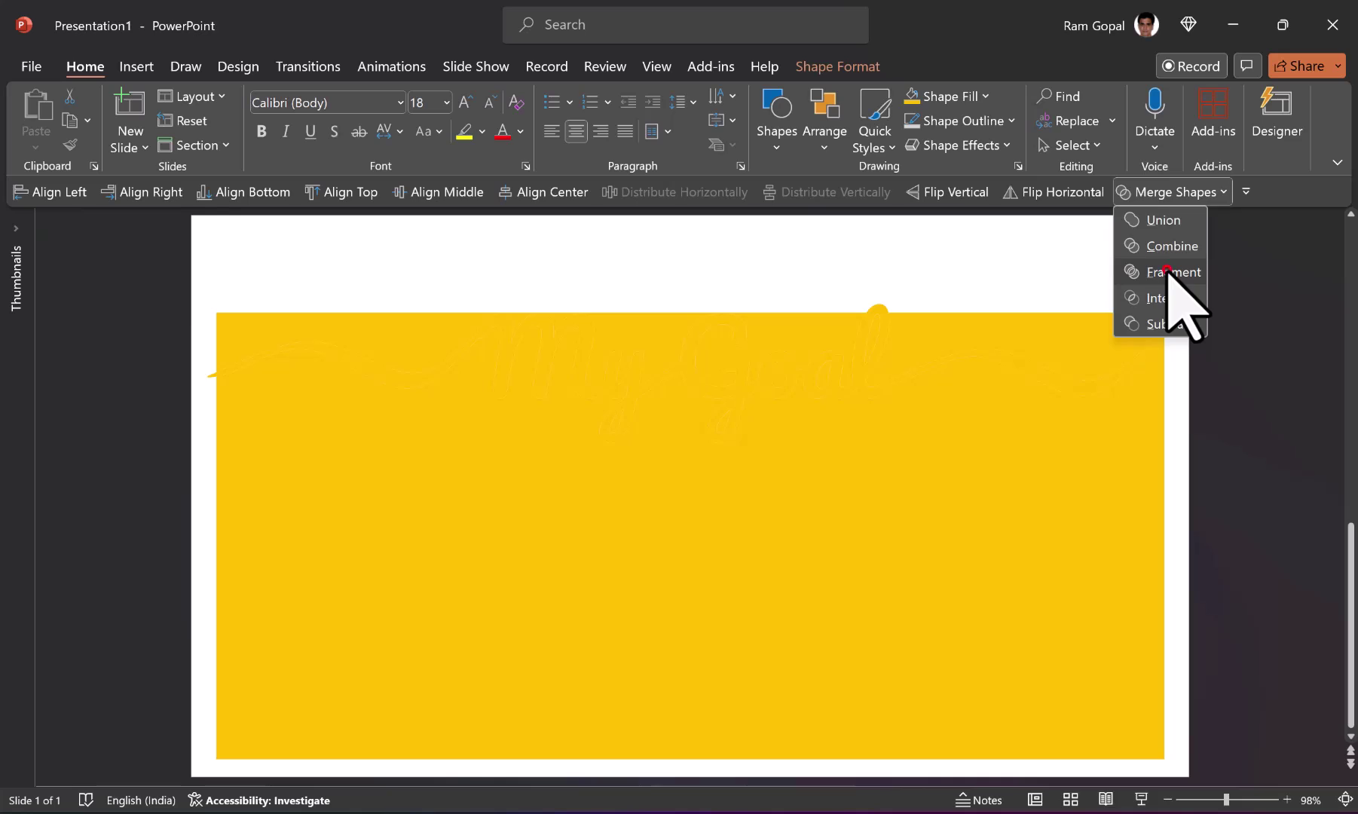
Fragment the shapes and fill the large fragment below the wave blue.
{"action": "left_click", "coordinate": [1167, 270]}
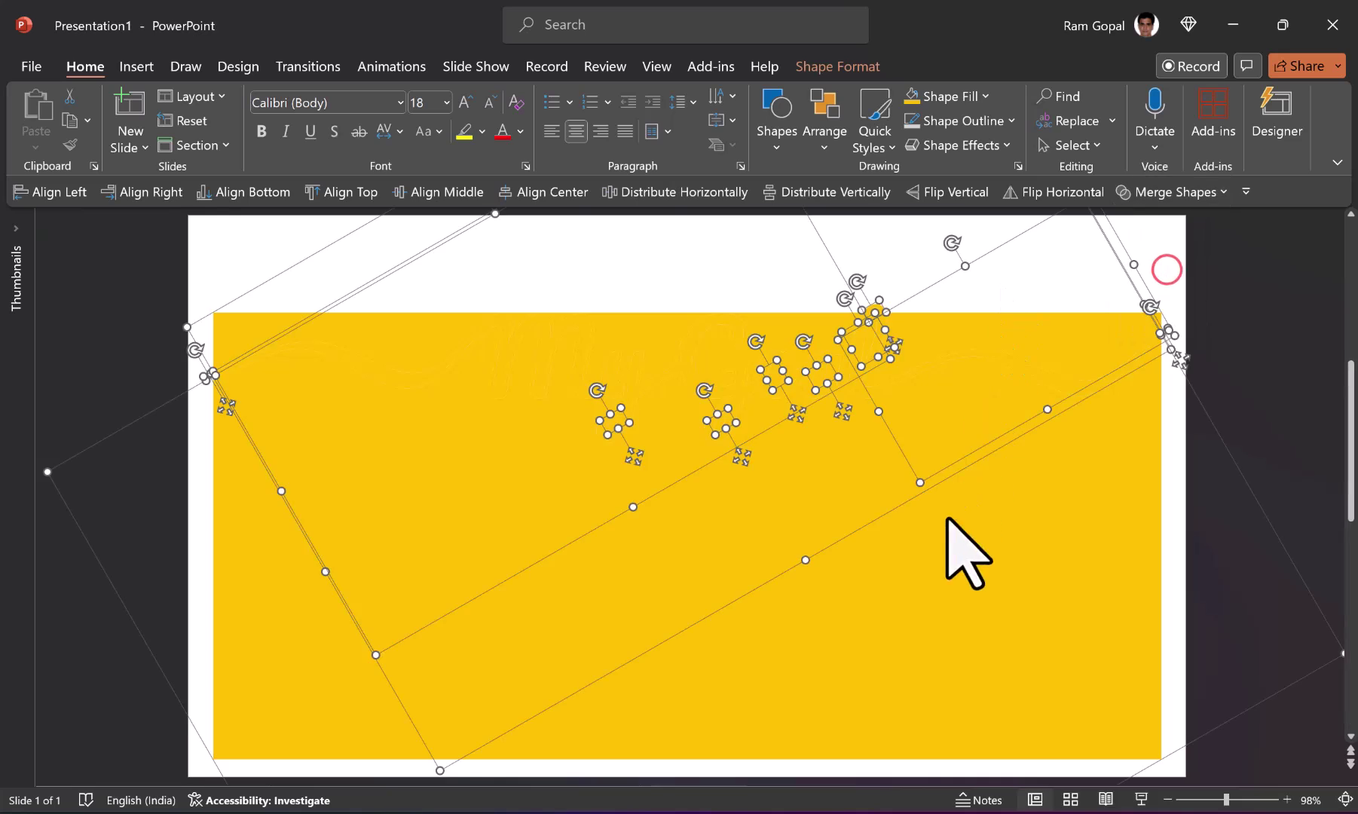
{"action": "left_click", "coordinate": [926, 577]}
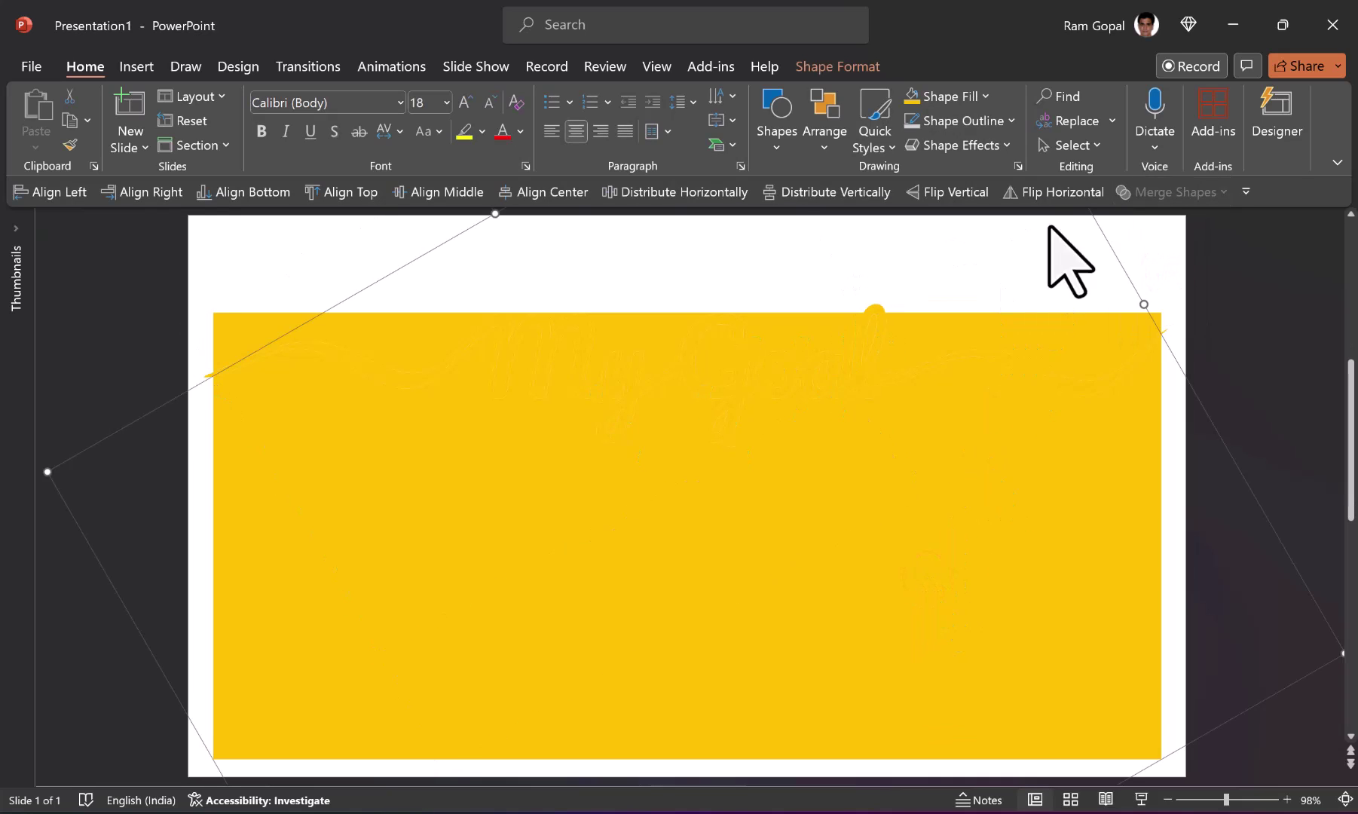
{"action": "left_click", "coordinate": [957, 91]}
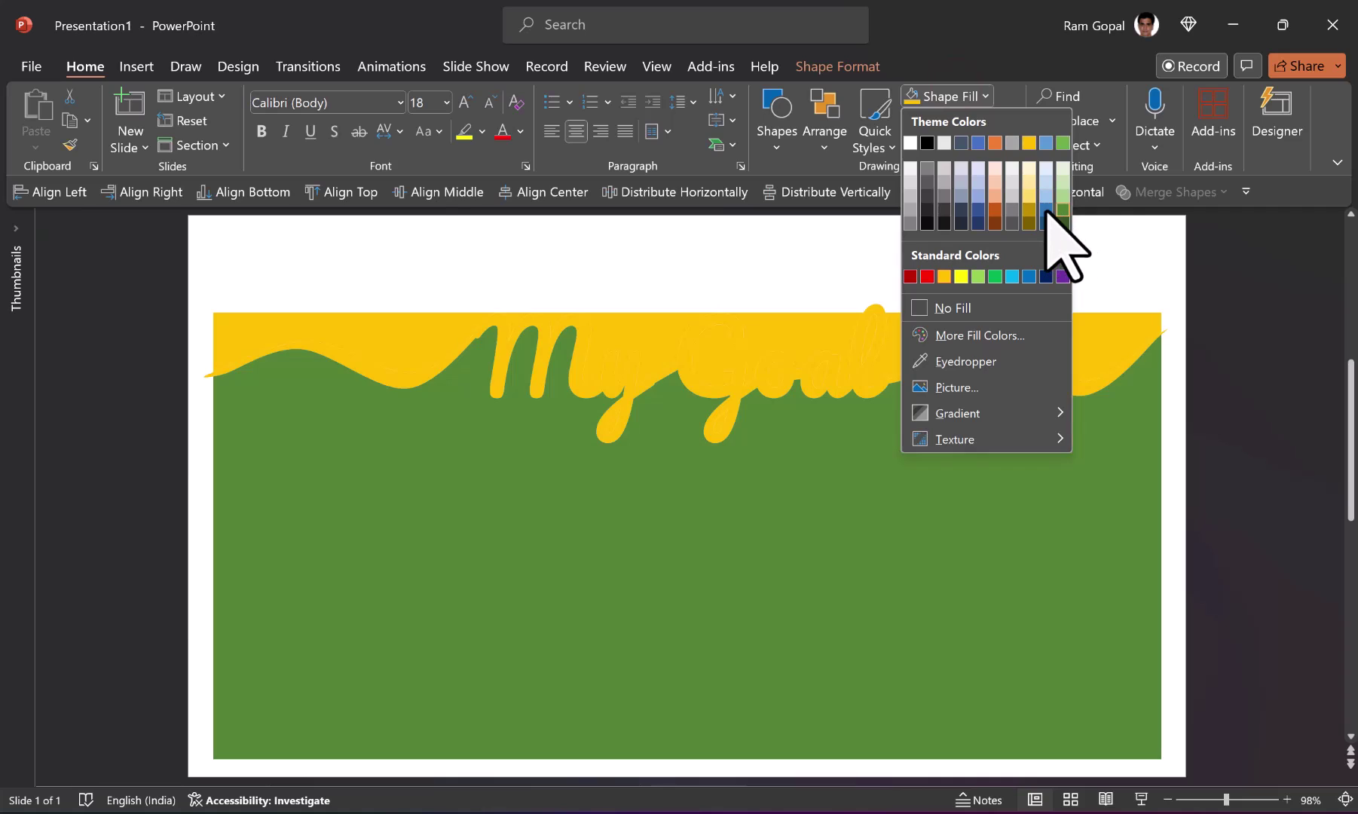
{"action": "left_click", "coordinate": [1046, 210]}
{"action": "left_click", "coordinate": [1274, 379]}
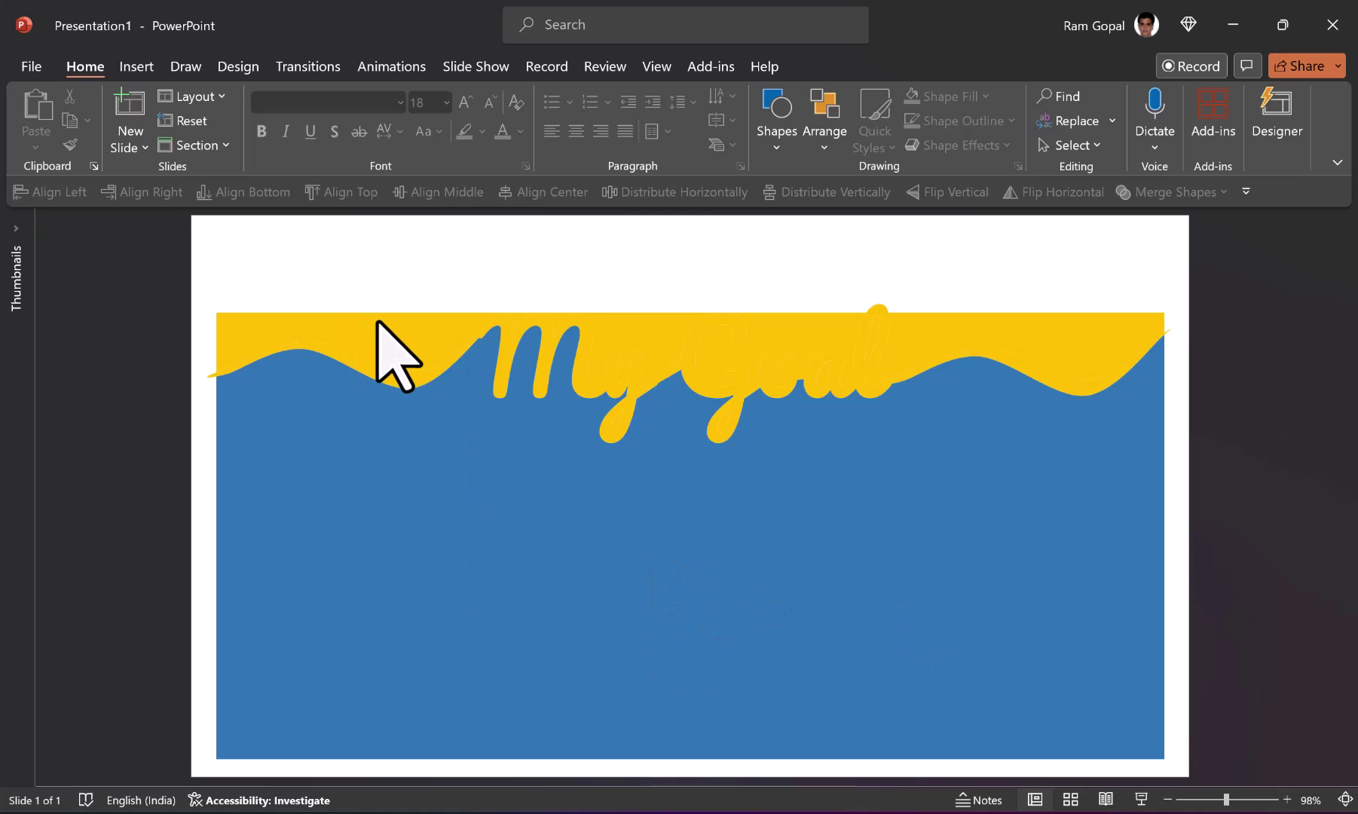
Pull the yellow top strip aside to inspect the fragments, then cancel the move.
{"action": "left_click_drag", "start_coordinate": [377, 320], "coordinate": [416, 259]}
{"action": "key", "text": "Escape"}
{"action": "key", "text": "Escape"}
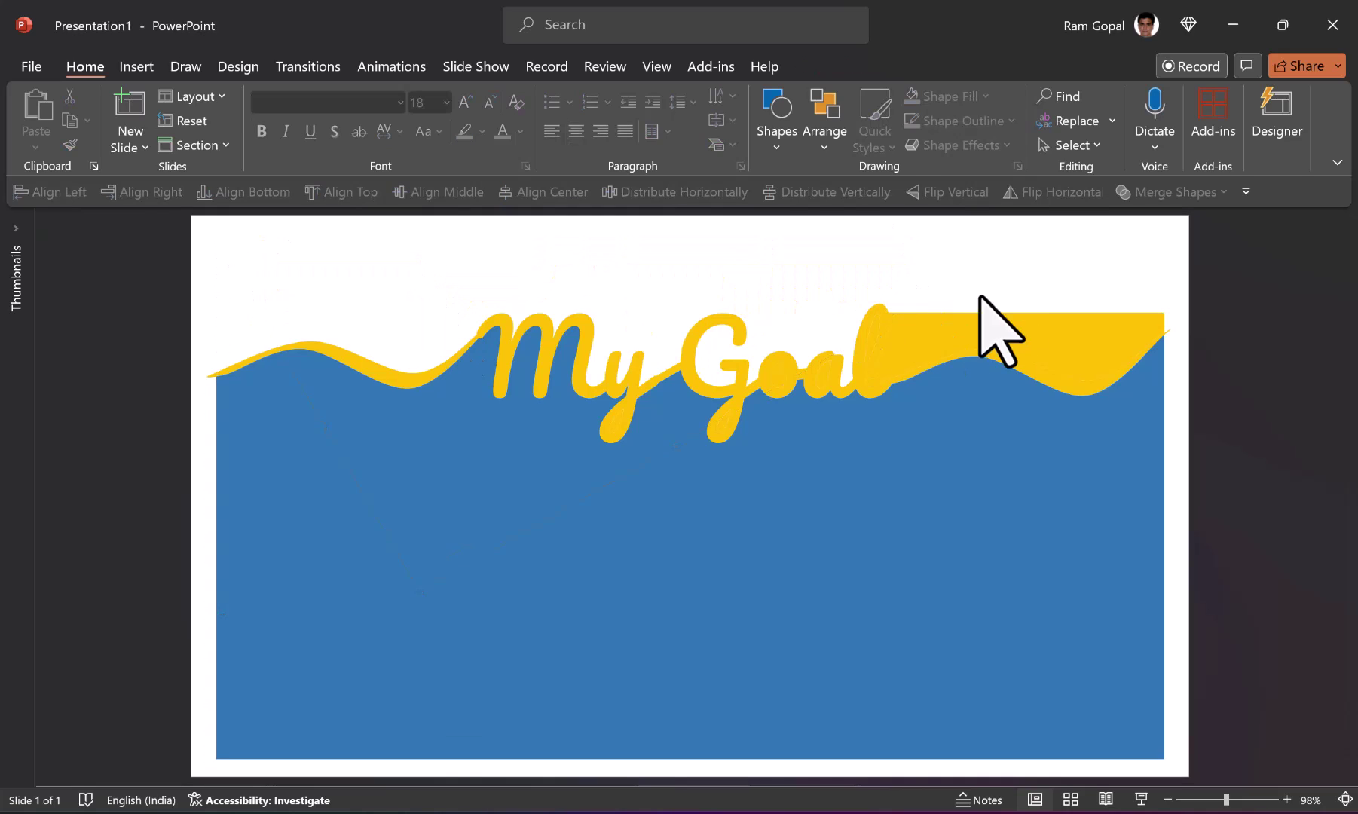
{"action": "left_click_drag", "start_coordinate": [998, 328], "coordinate": [1137, 296]}
{"action": "key", "text": "Escape"}
{"action": "key", "text": "Escape"}
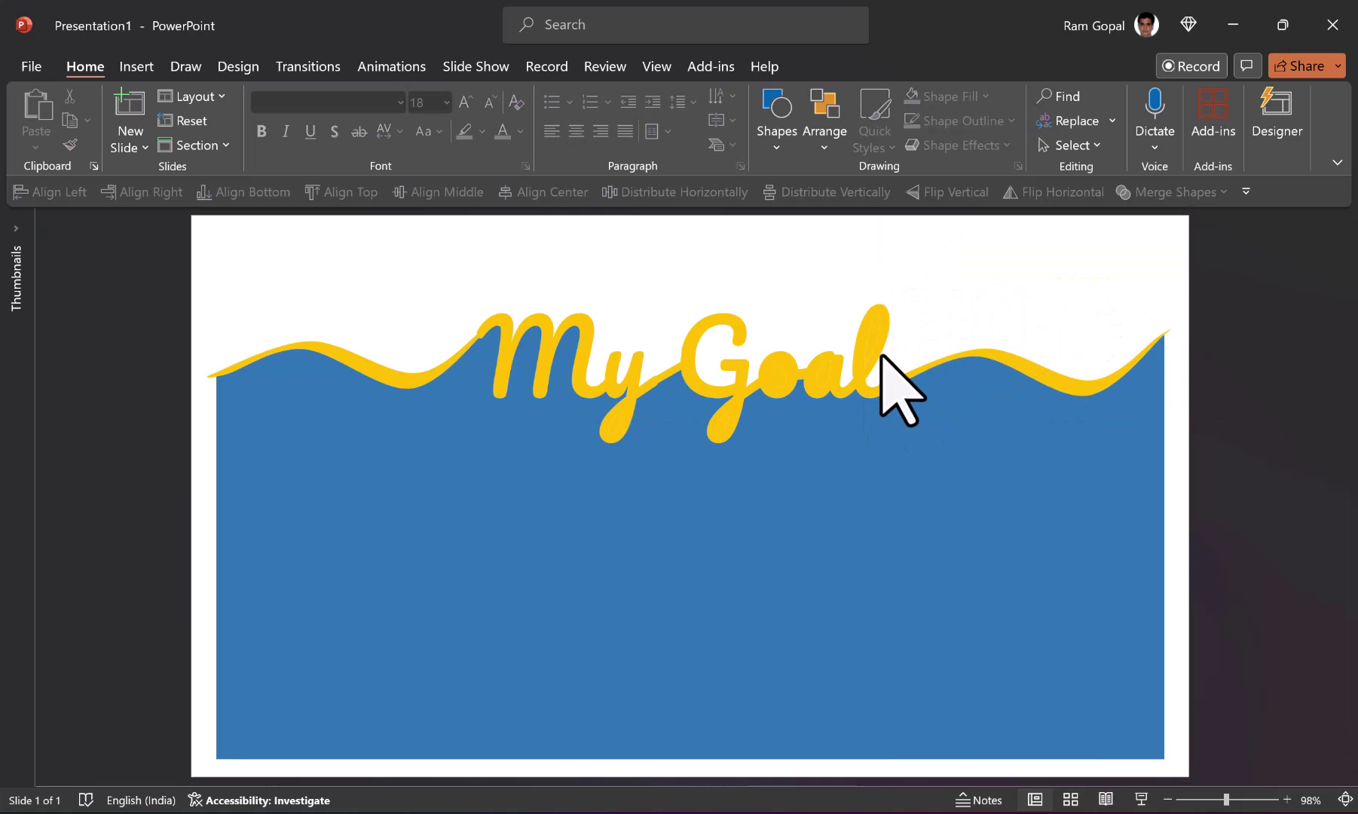
Delete the leftover dots inside Goal and in the y and G descenders.
{"action": "left_click", "coordinate": [871, 333]}
{"action": "key", "text": "Delete"}
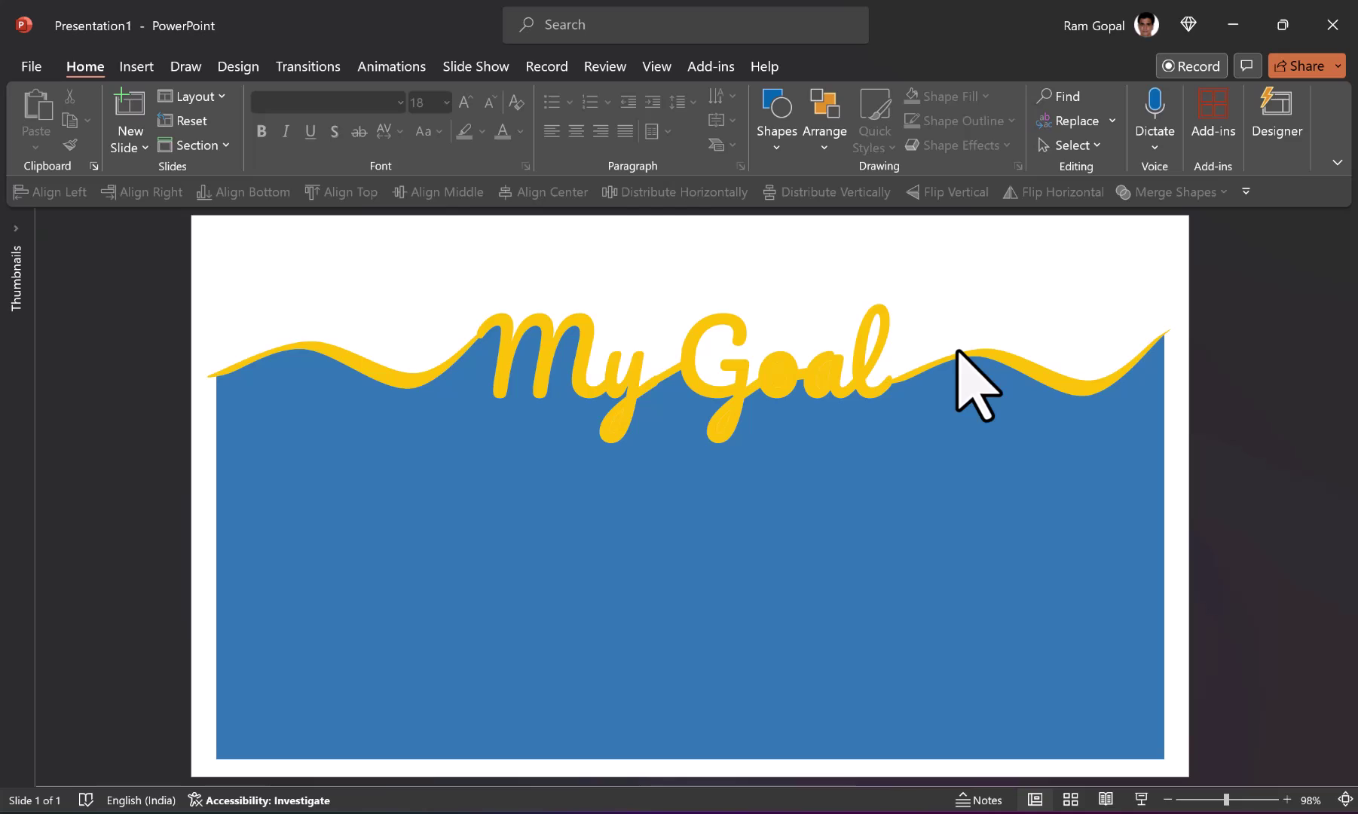
{"action": "left_click", "coordinate": [775, 377]}
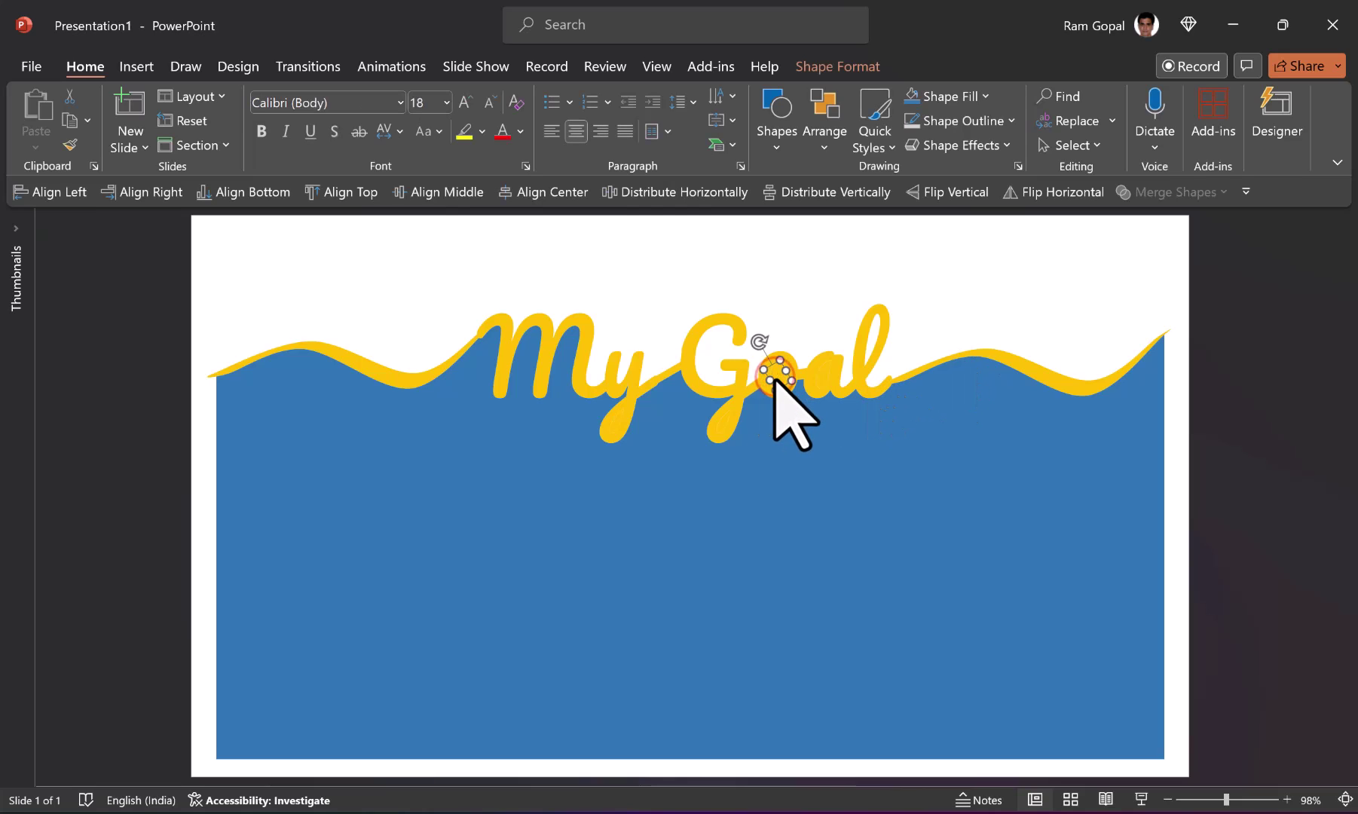
{"action": "left_click_drag", "start_coordinate": [775, 377], "coordinate": [823, 379]}
{"action": "key", "text": "Delete"}
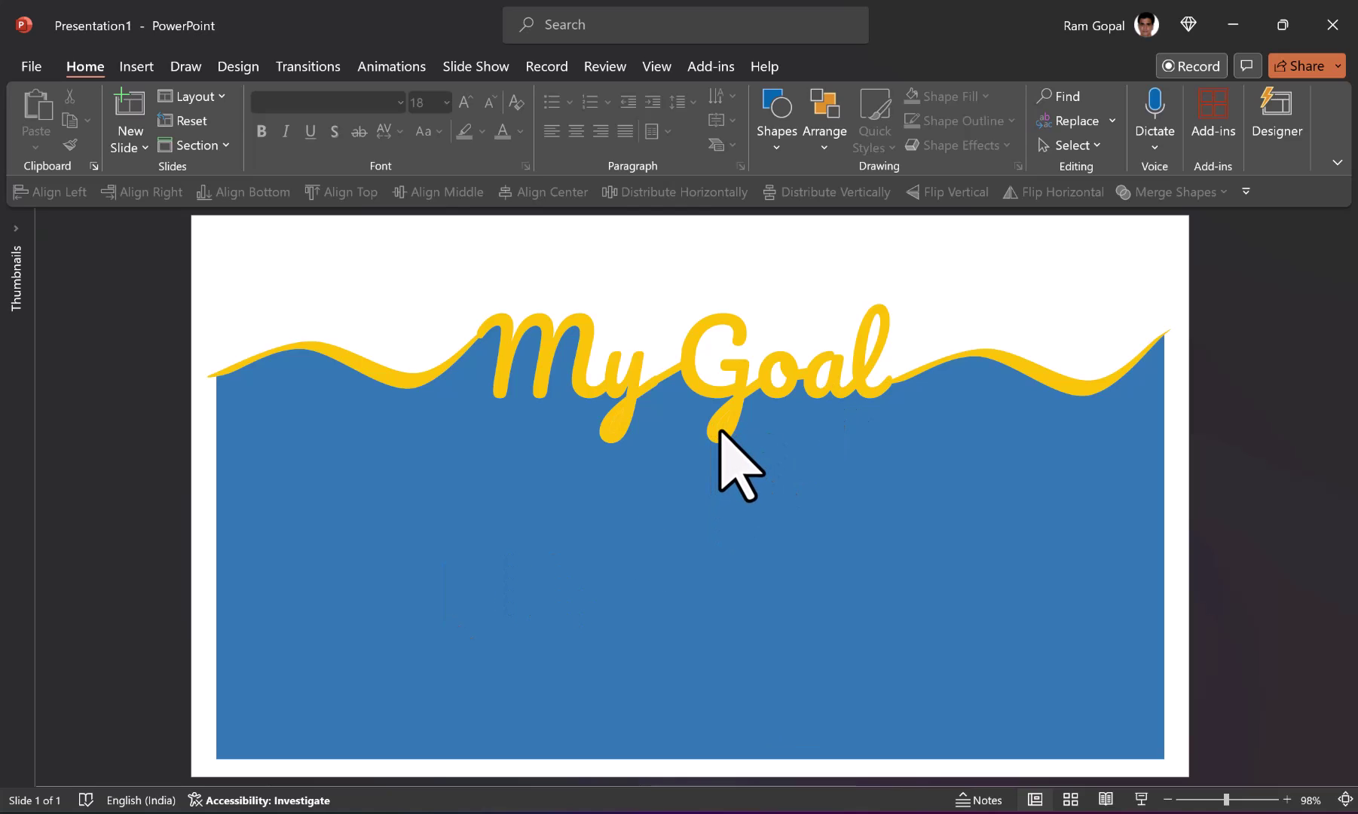
{"action": "key", "text": "Delete"}
{"action": "left_click", "coordinate": [618, 420]}
{"action": "key", "text": "Delete"}
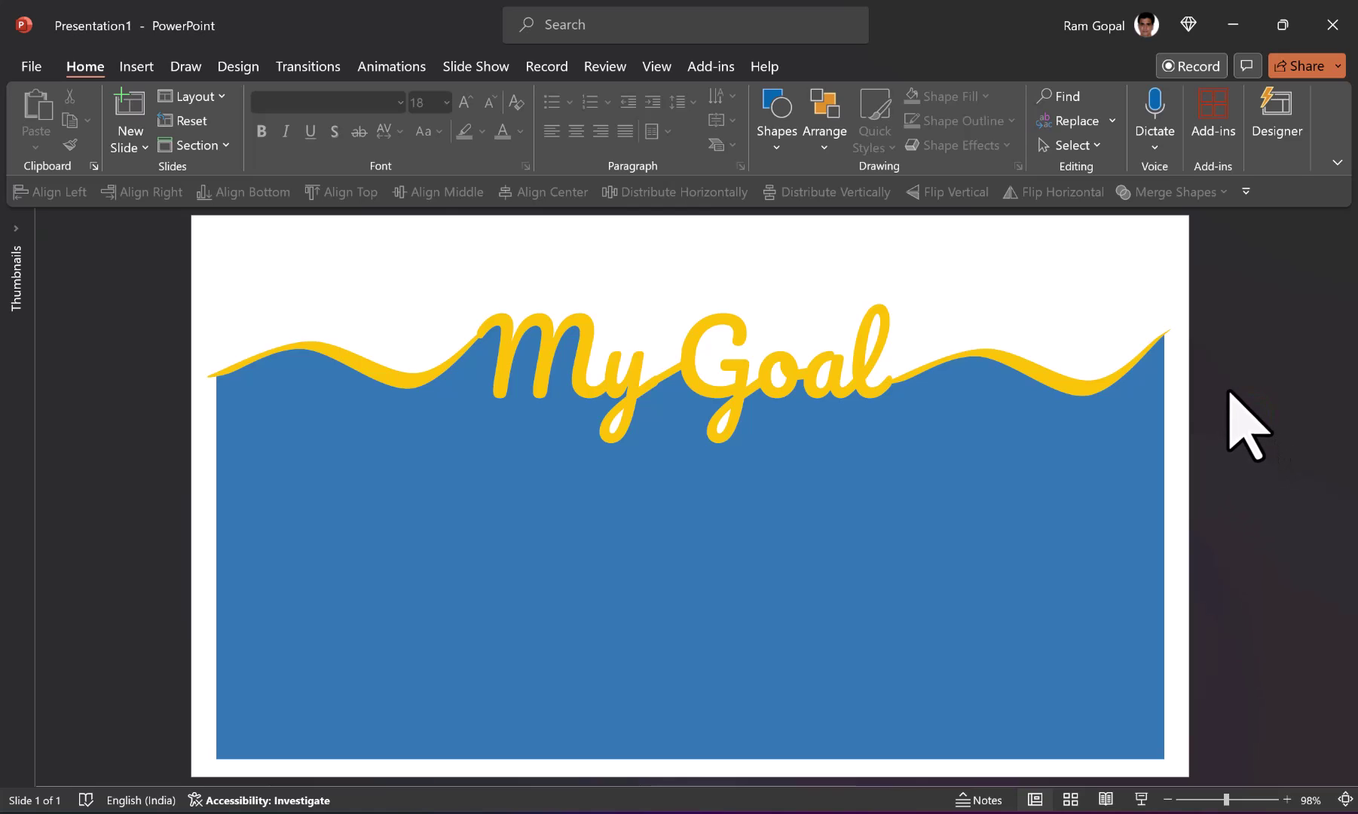
Delete the stray pieces at the wave's right and left ends.
{"action": "left_click", "coordinate": [1170, 341]}
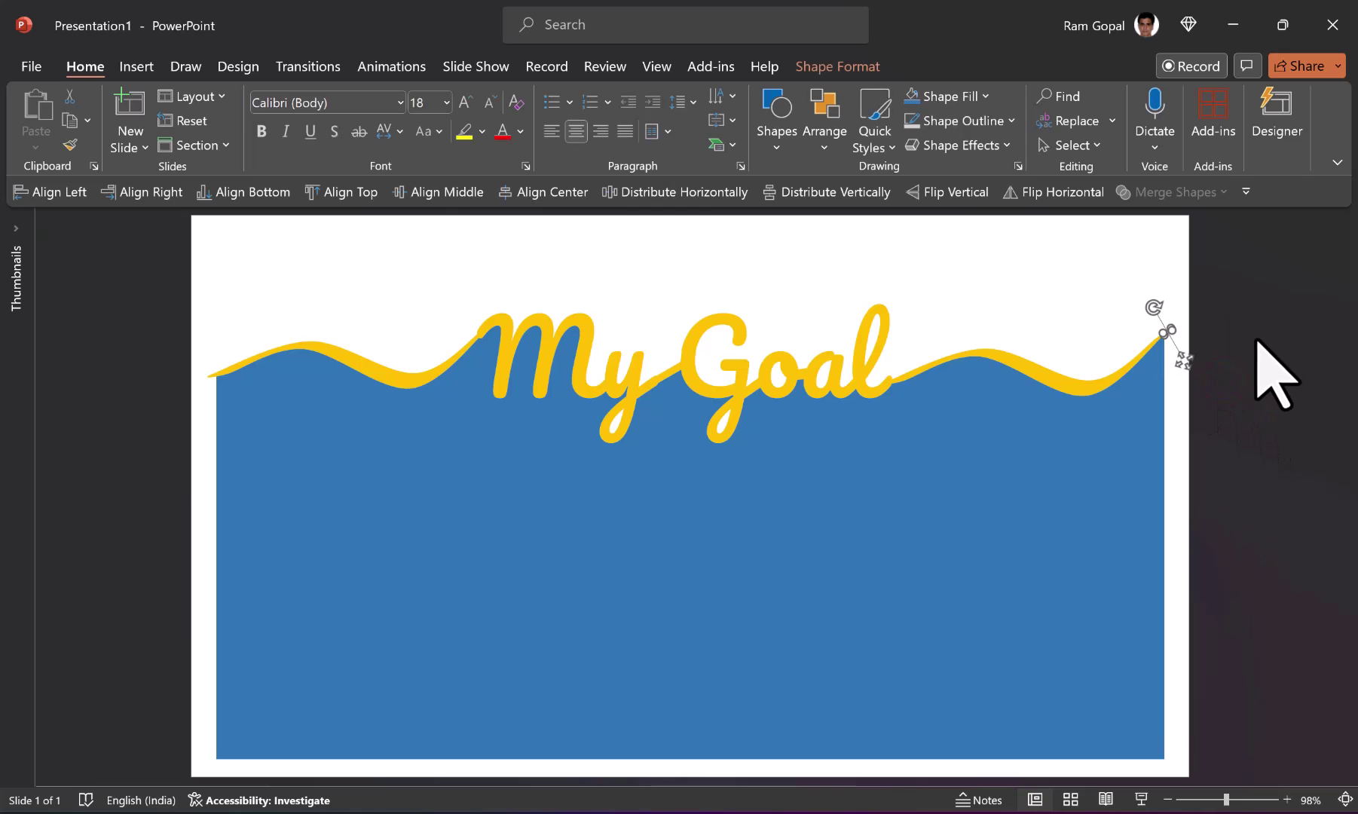
{"action": "key", "text": "Delete"}
{"action": "left_click_drag", "start_coordinate": [179, 341], "coordinate": [214, 413]}
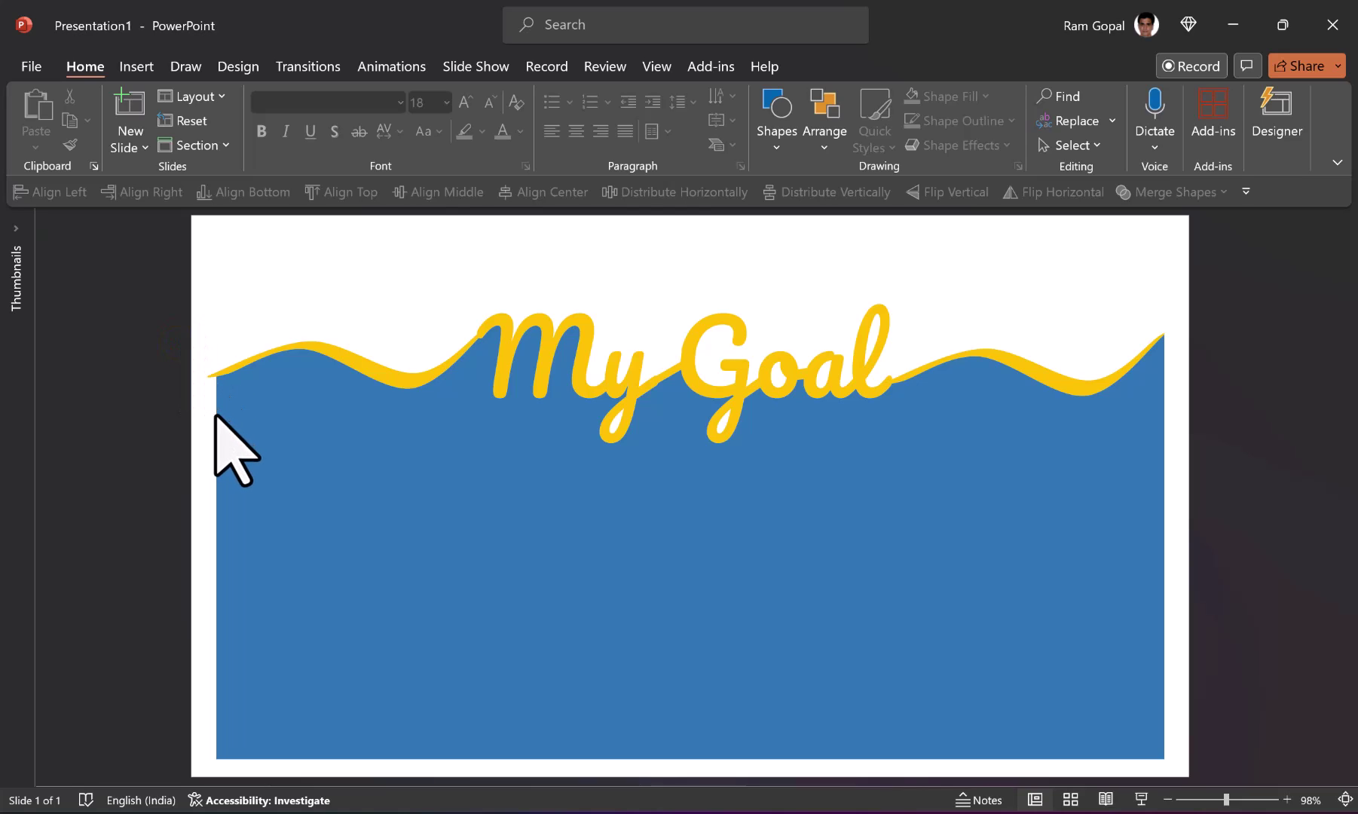
{"action": "left_click", "coordinate": [211, 375]}
{"action": "key", "text": "Delete"}
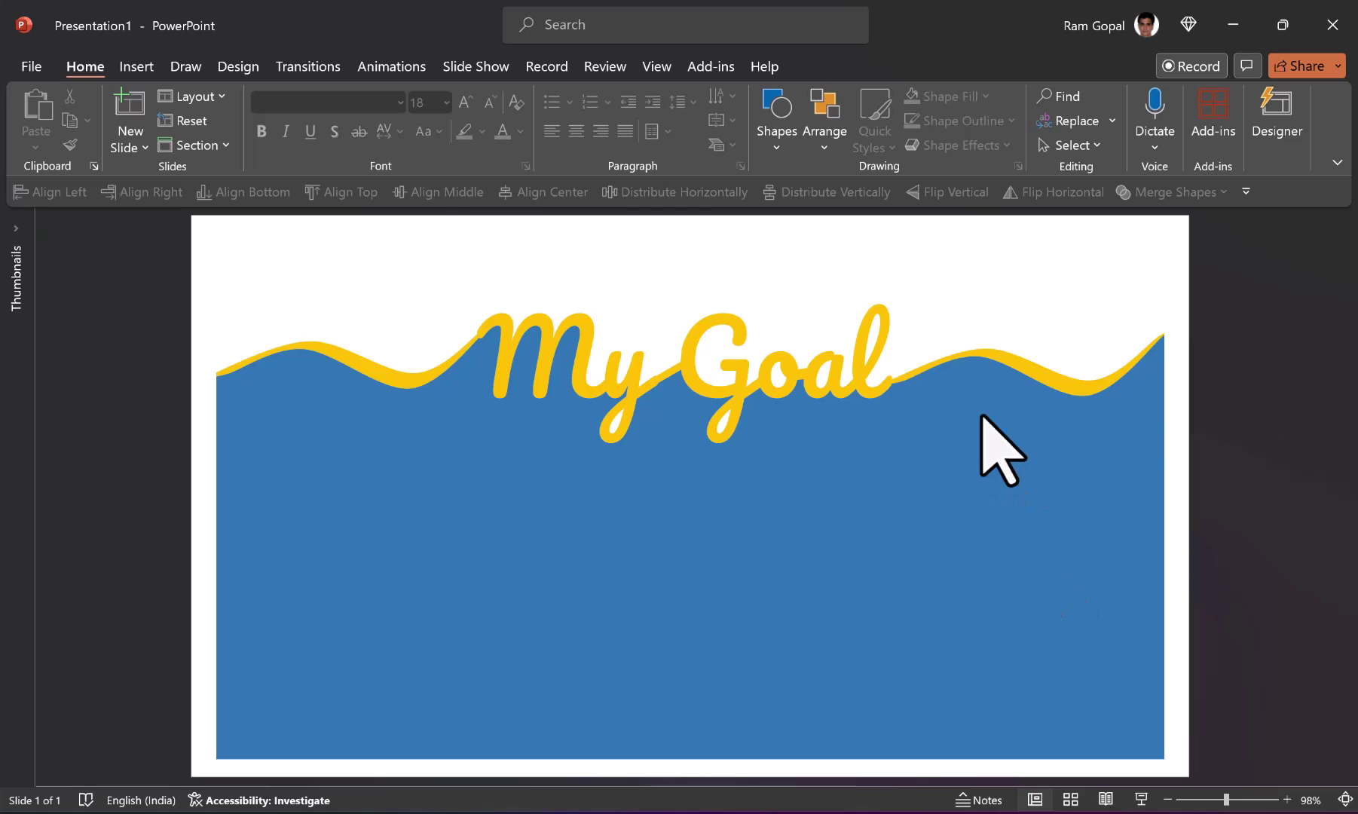
Insert the glowing wave-particles clip from the Stock Videos library.
{"action": "left_click", "coordinate": [135, 67]}
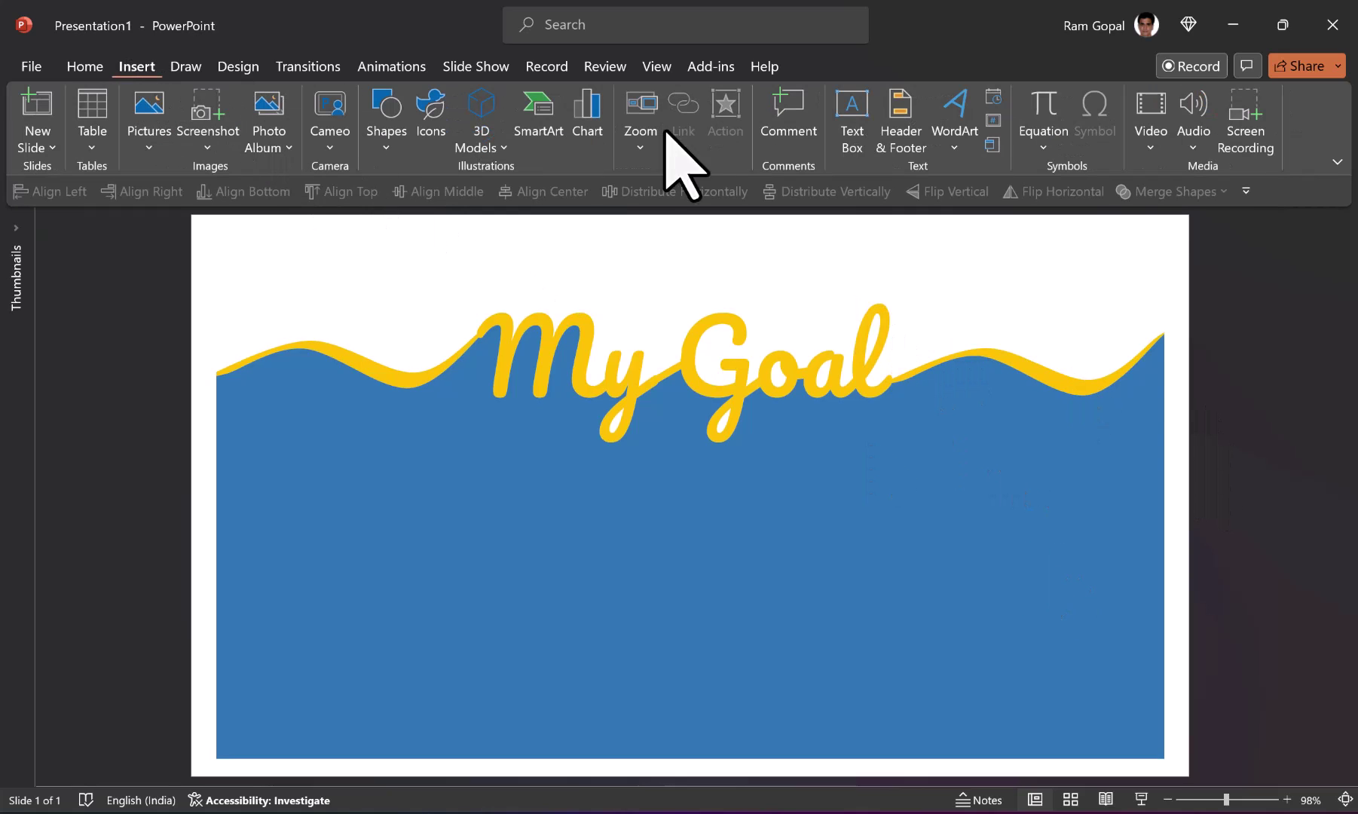
{"action": "left_click", "coordinate": [1151, 143]}
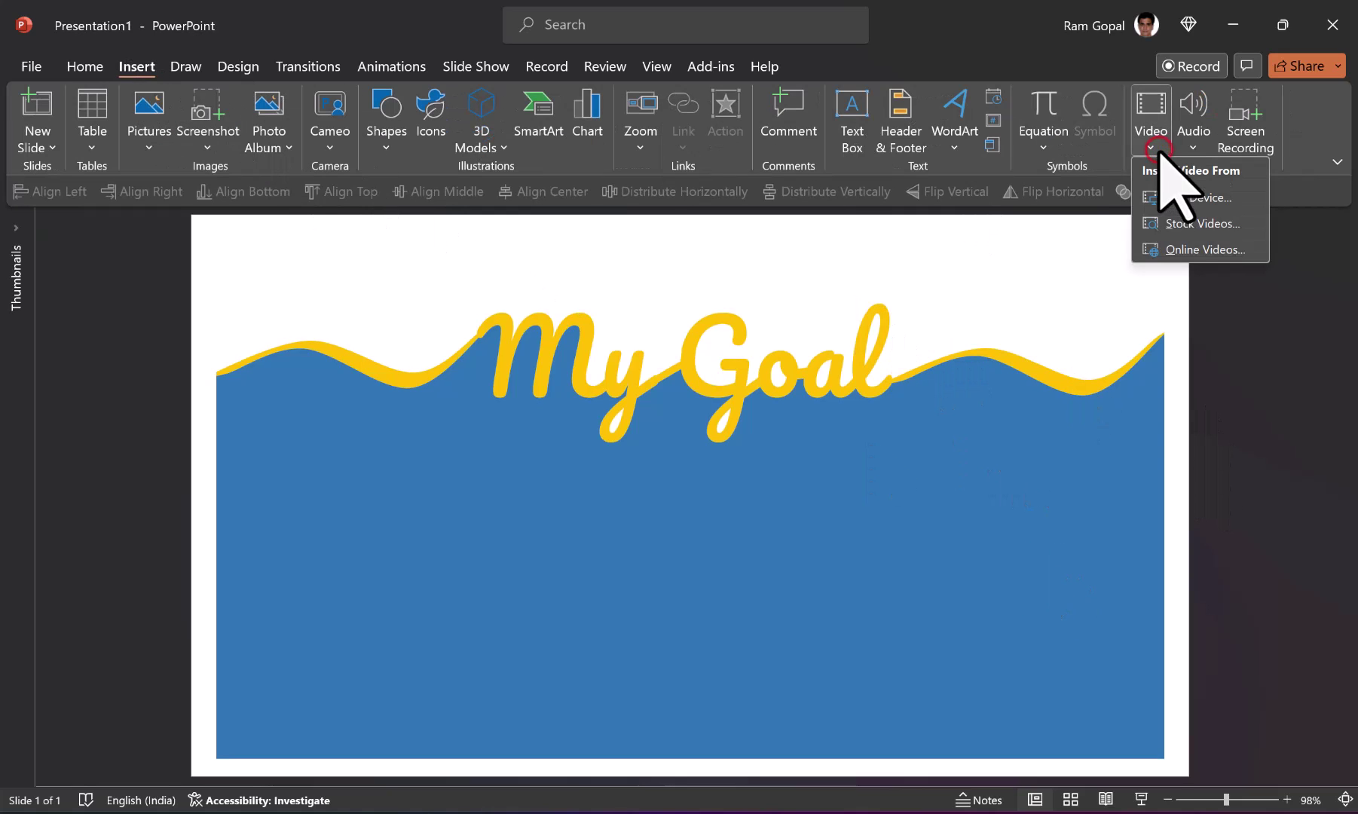
{"action": "left_click", "coordinate": [1199, 224]}
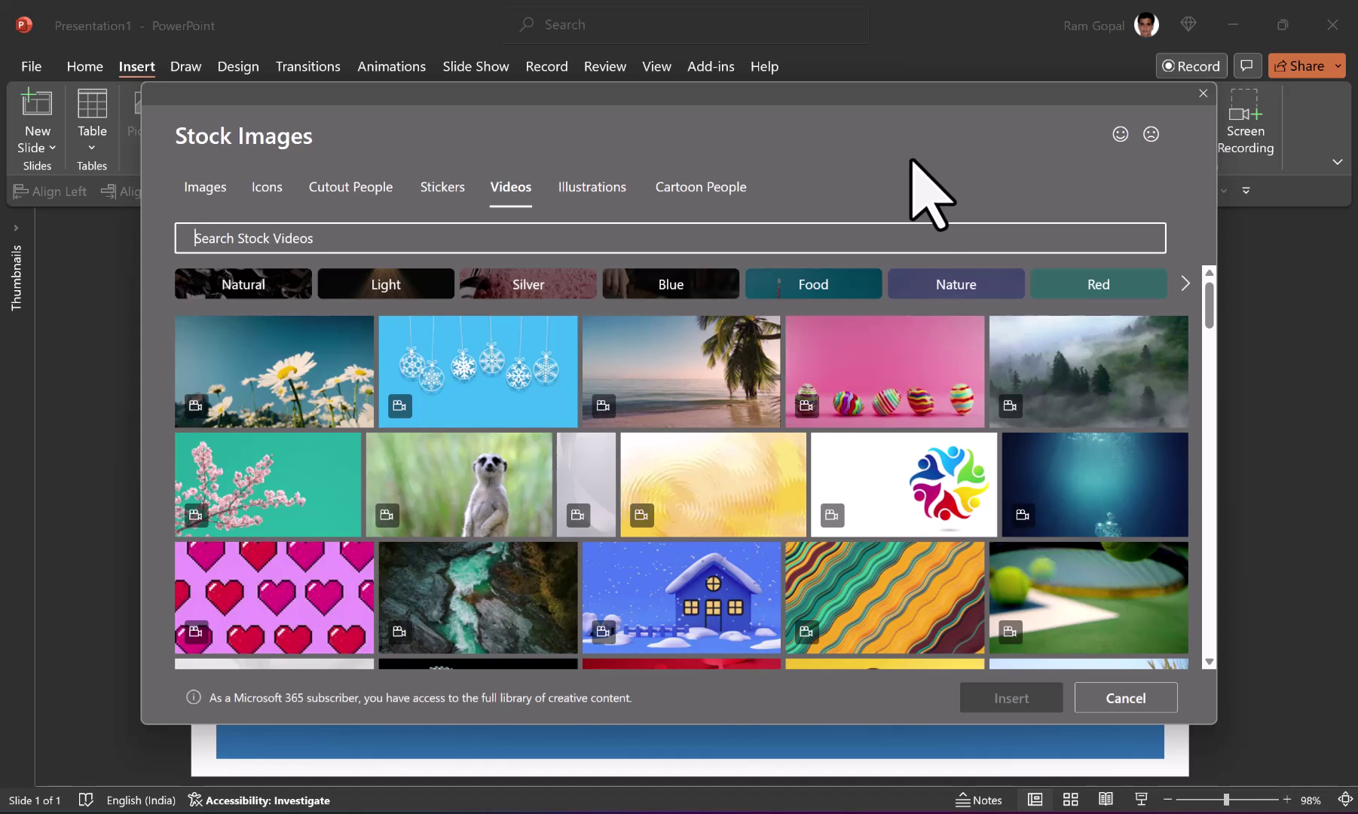
{"action": "scroll", "coordinate": [1085, 551], "scroll_direction": "down", "scroll_amount": 10}
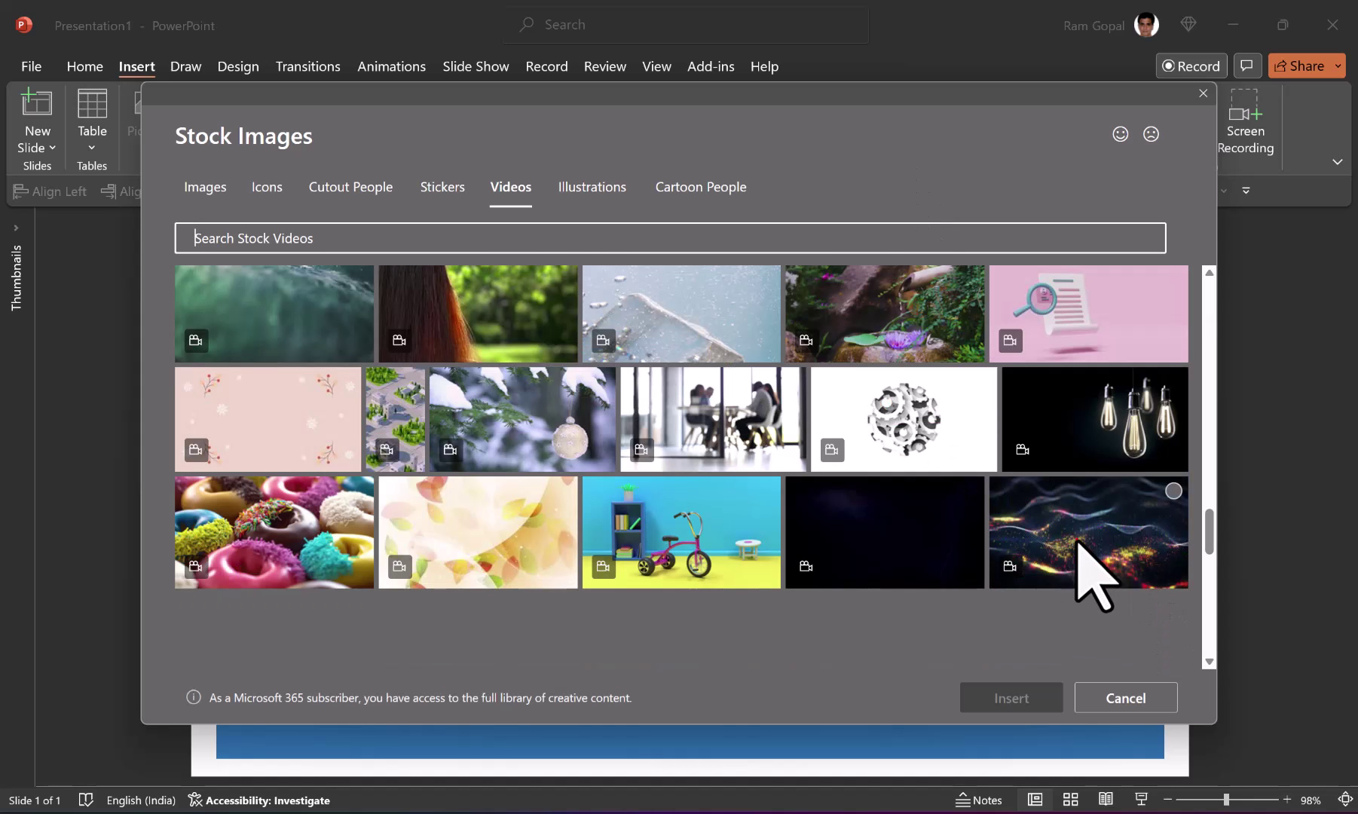
{"action": "left_click", "coordinate": [1077, 540]}
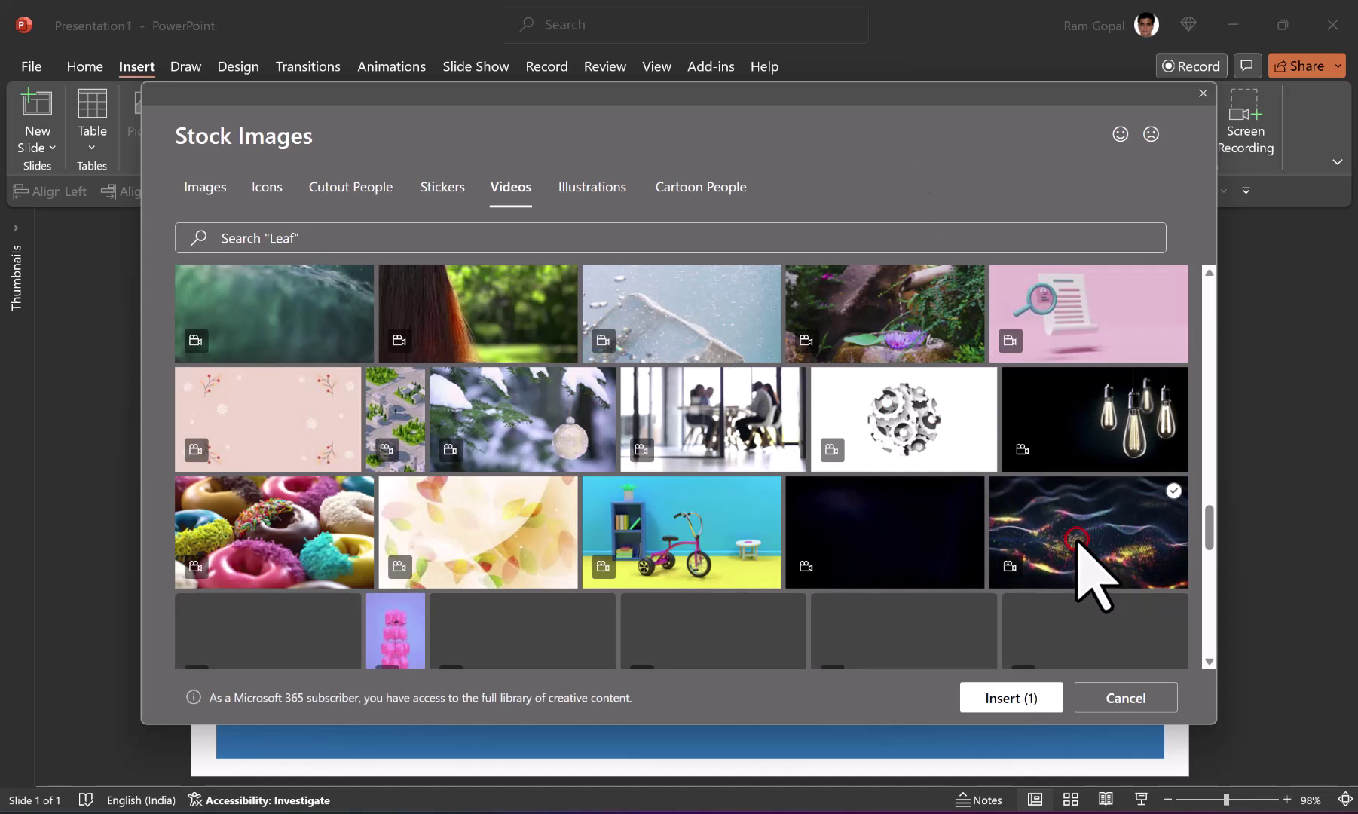
{"action": "left_click", "coordinate": [1021, 698]}
Stretch the video to cover the entire slide and send it behind the wave panel.
{"action": "left_click_drag", "start_coordinate": [540, 455], "coordinate": [460, 385]}
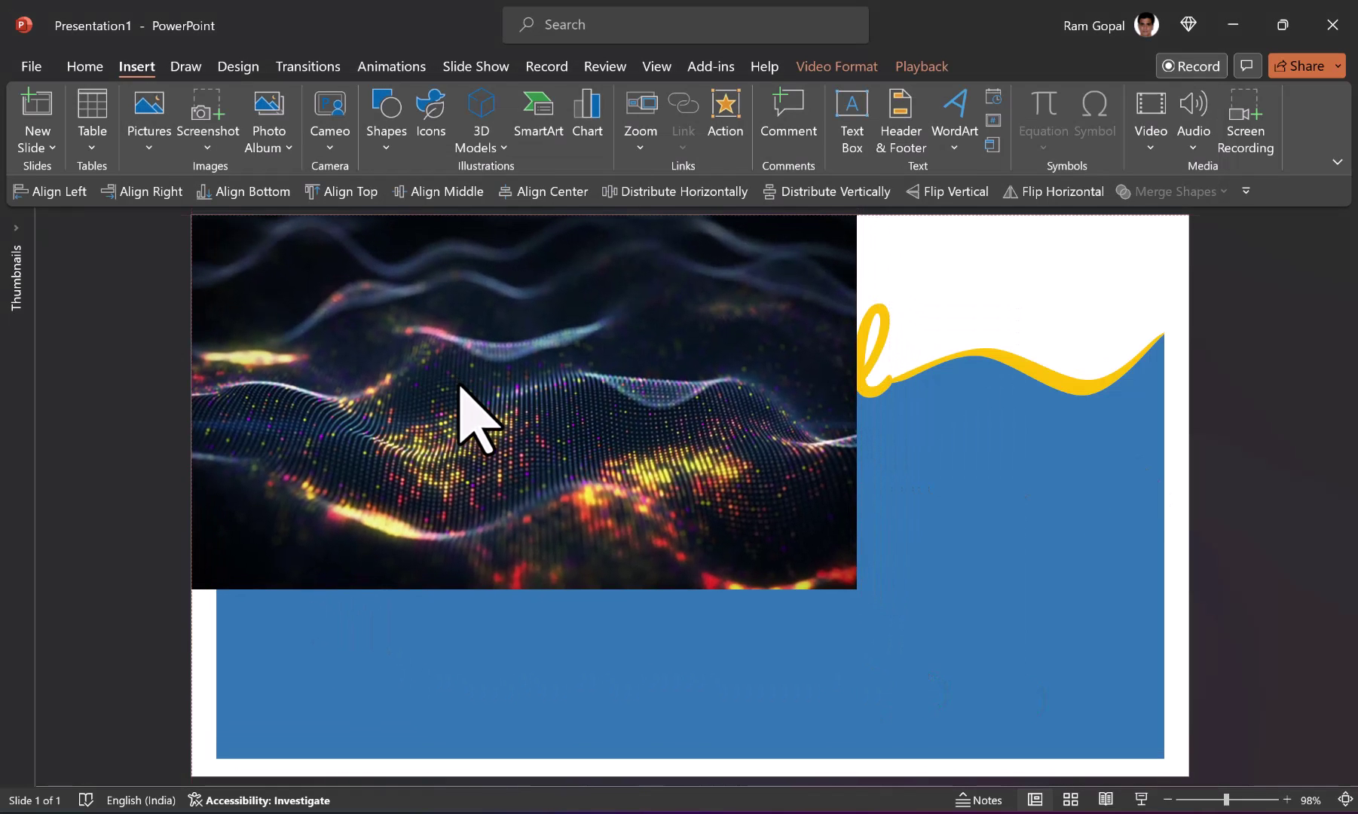
{"action": "left_click_drag", "start_coordinate": [856, 590], "coordinate": [1156, 763]}
{"action": "right_click", "coordinate": [924, 469]}
{"action": "left_click", "coordinate": [979, 556]}
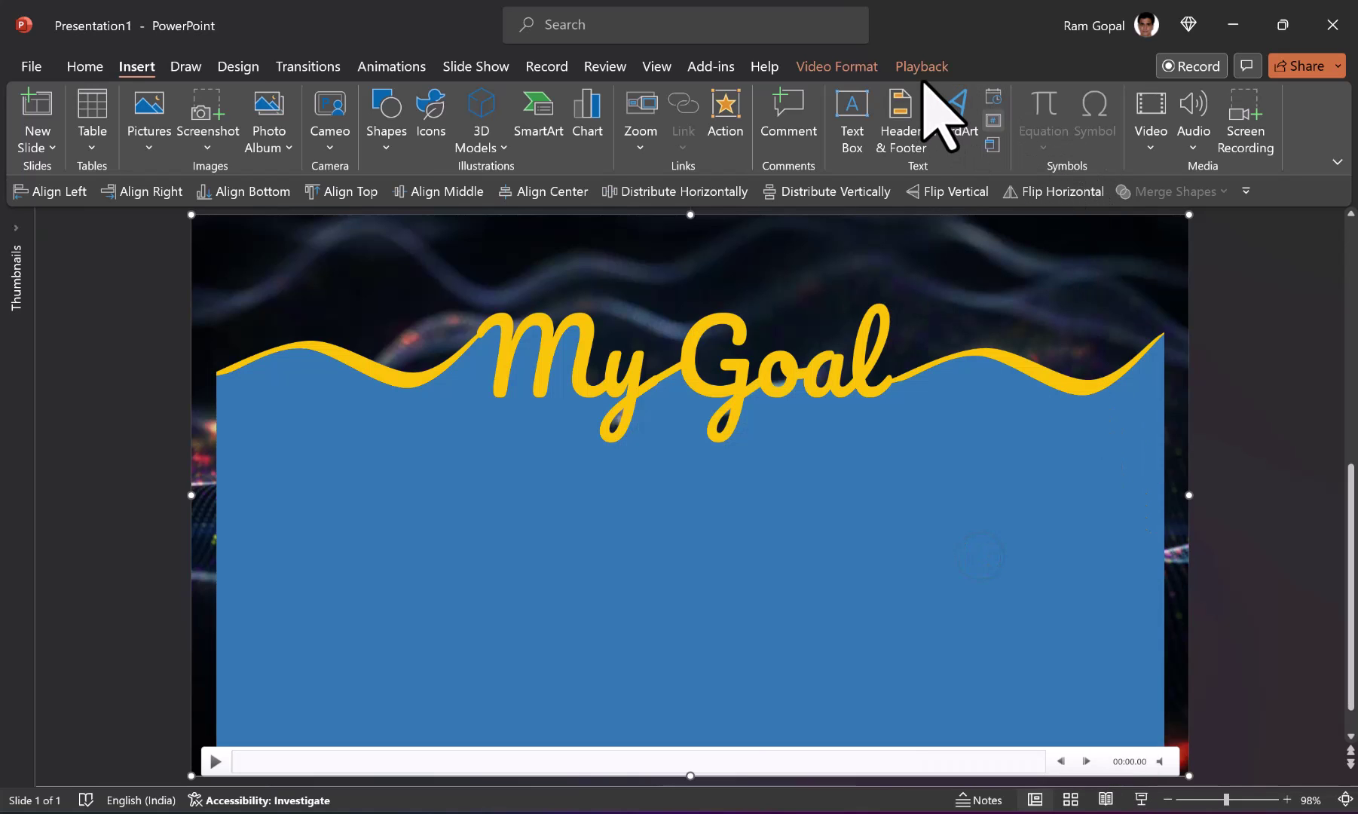
{"action": "left_click", "coordinate": [921, 66]}
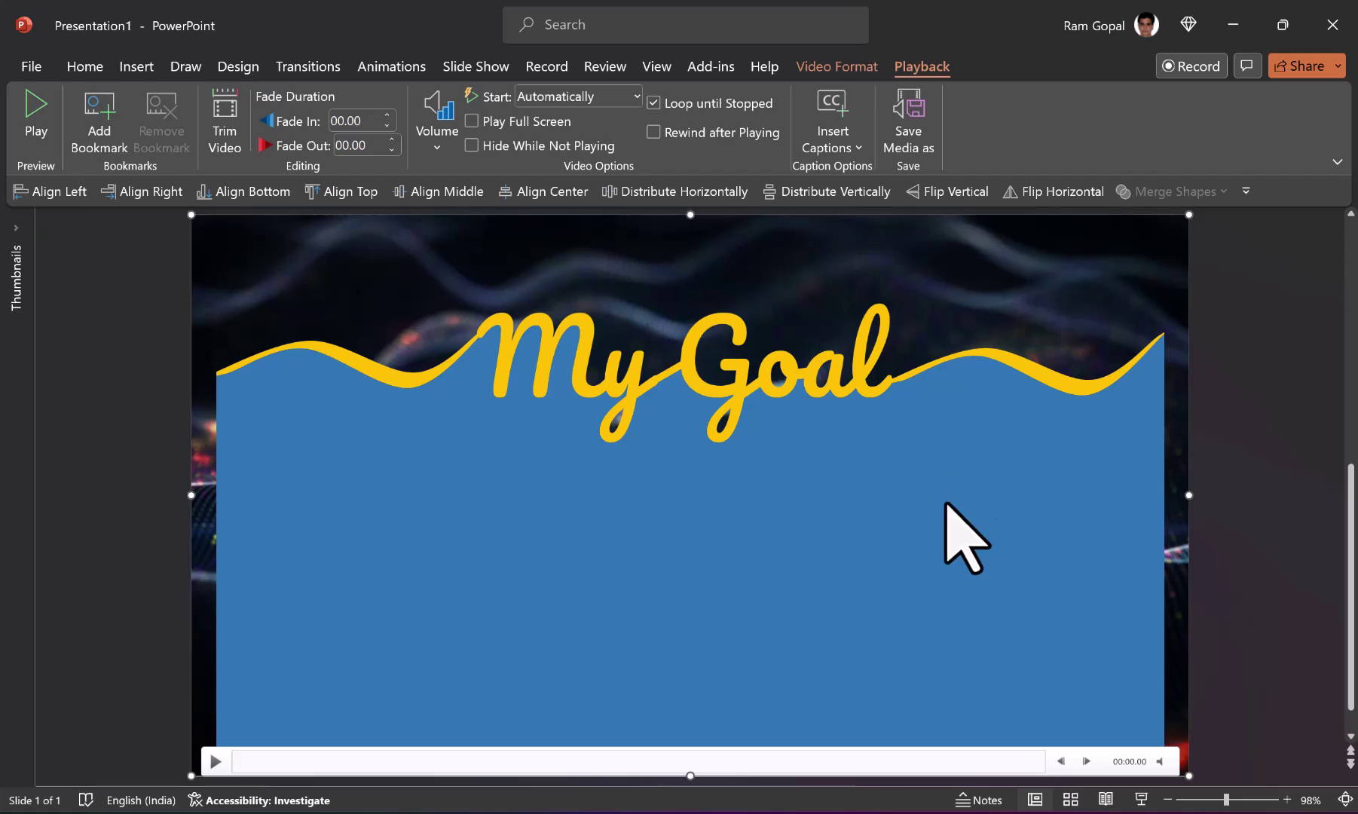
In Format Shape, change the blue wave panel's fill to white at 50% transparency.
{"action": "key", "text": "Escape"}
{"action": "left_click", "coordinate": [800, 556]}
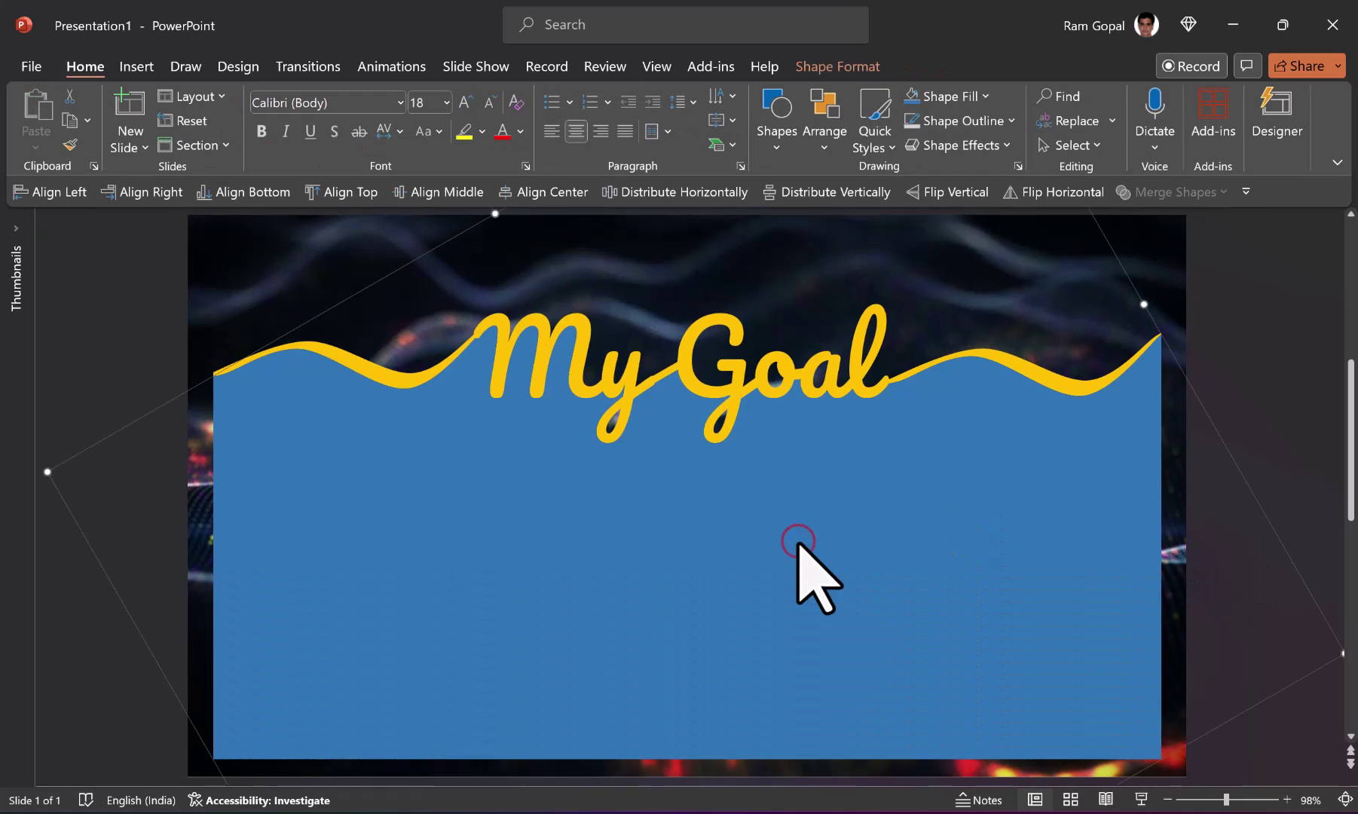
{"action": "right_click", "coordinate": [683, 529]}
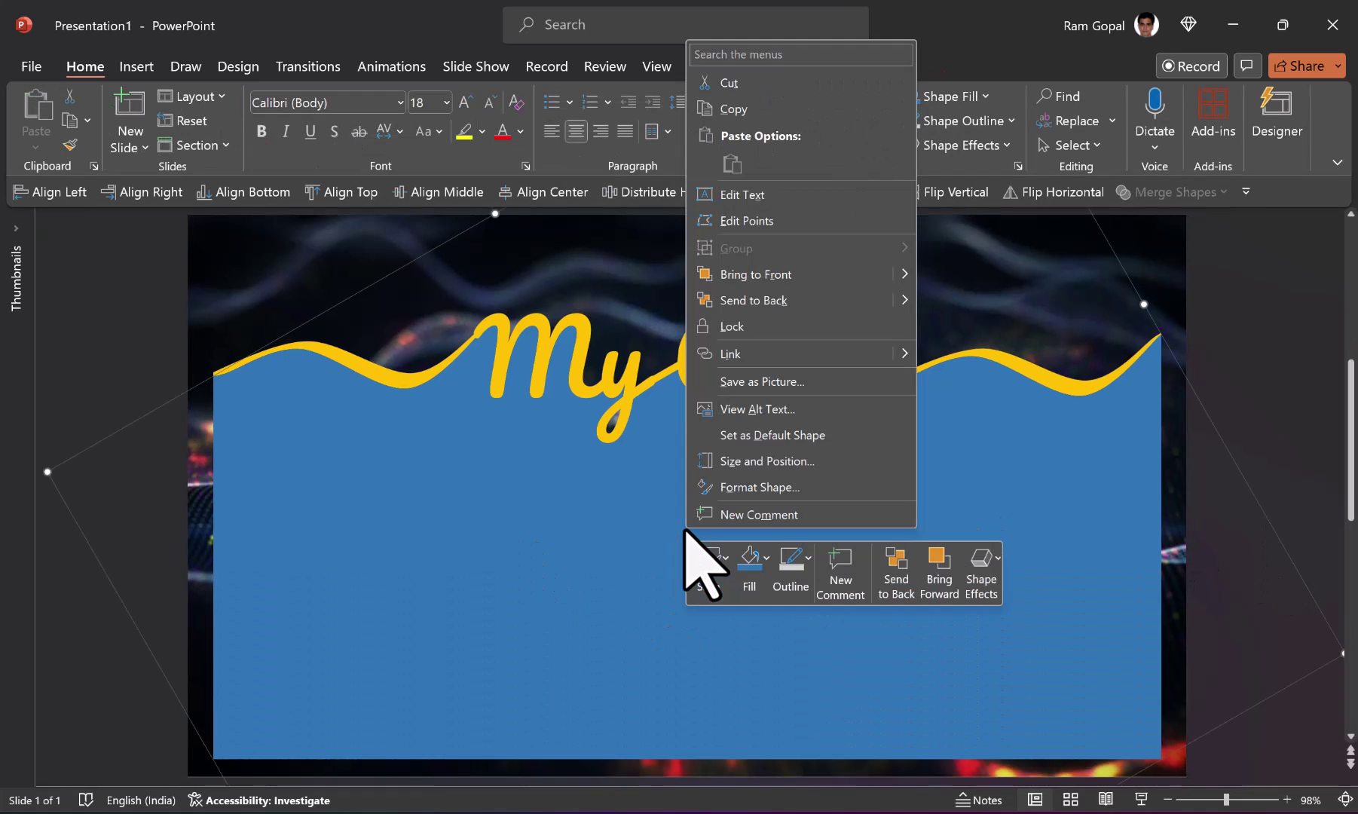
{"action": "left_click", "coordinate": [759, 489]}
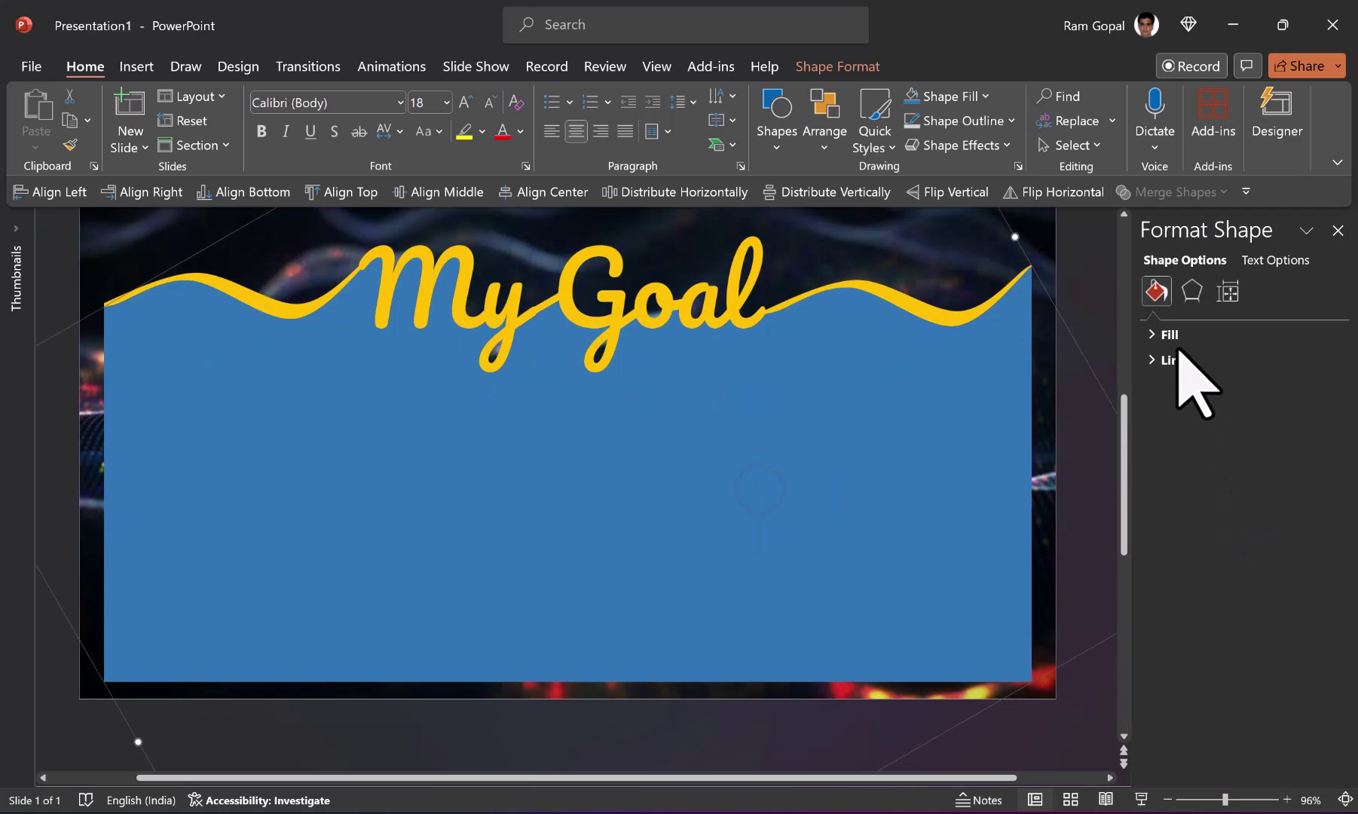
{"action": "left_click", "coordinate": [1176, 336]}
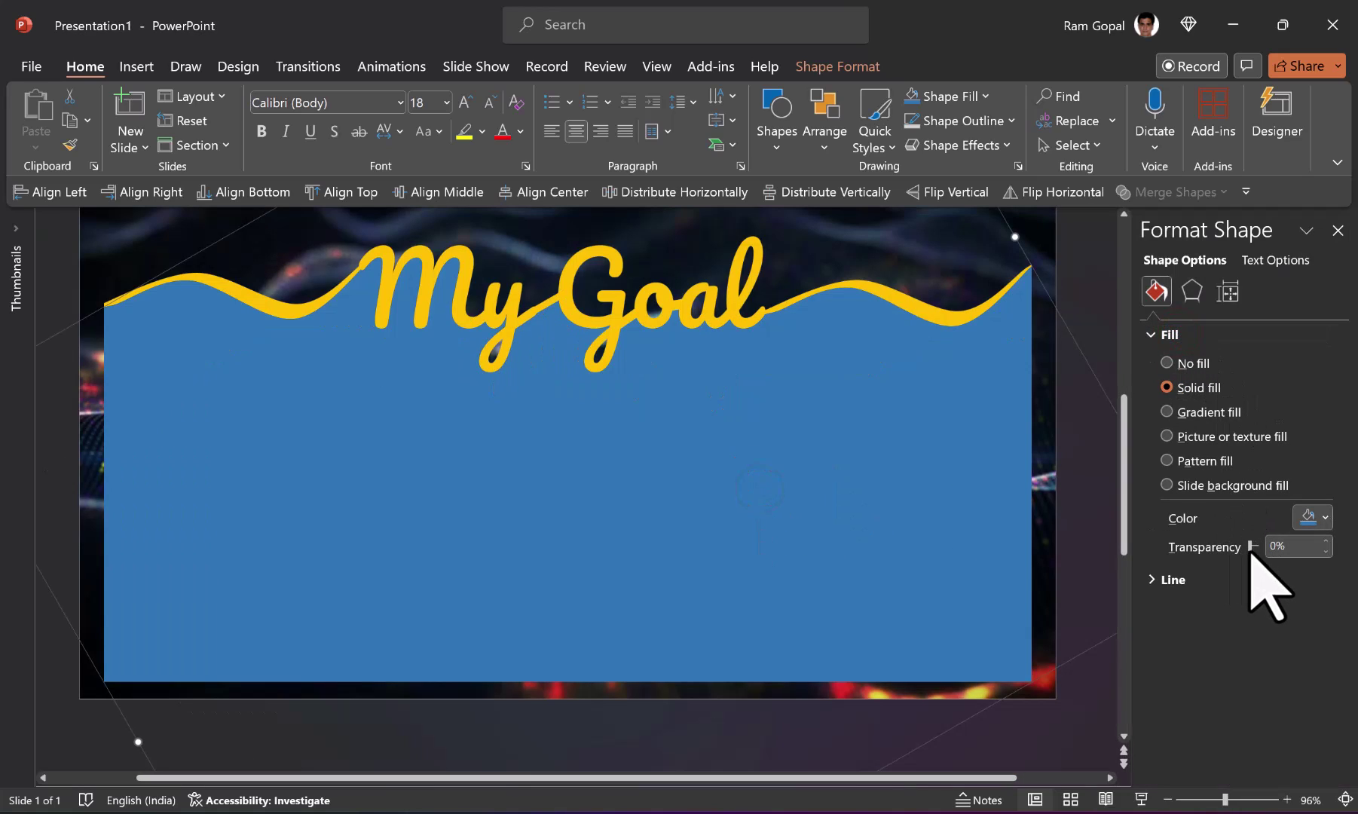
{"action": "left_click_drag", "start_coordinate": [1254, 546], "coordinate": [1256, 549]}
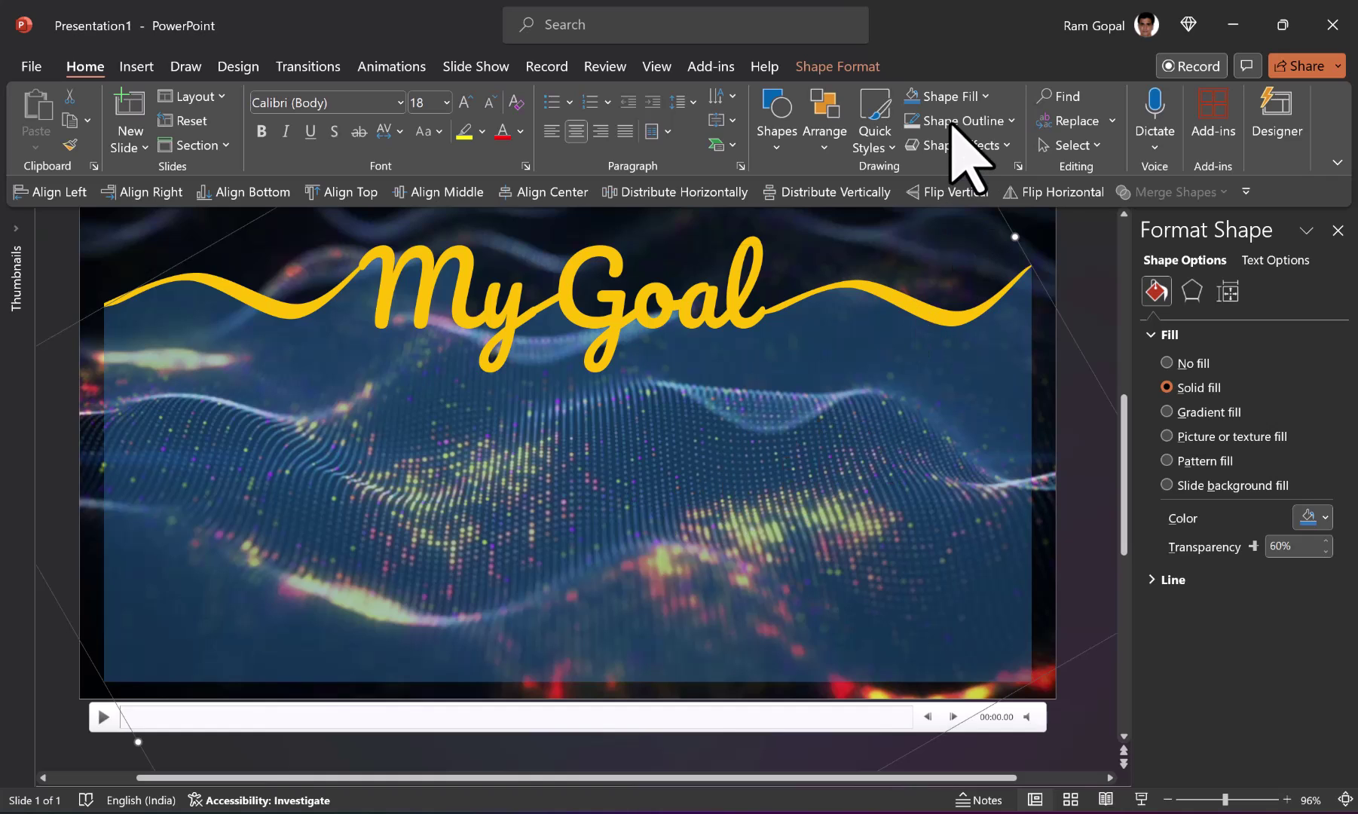
{"action": "left_click", "coordinate": [958, 91]}
{"action": "left_click", "coordinate": [910, 143]}
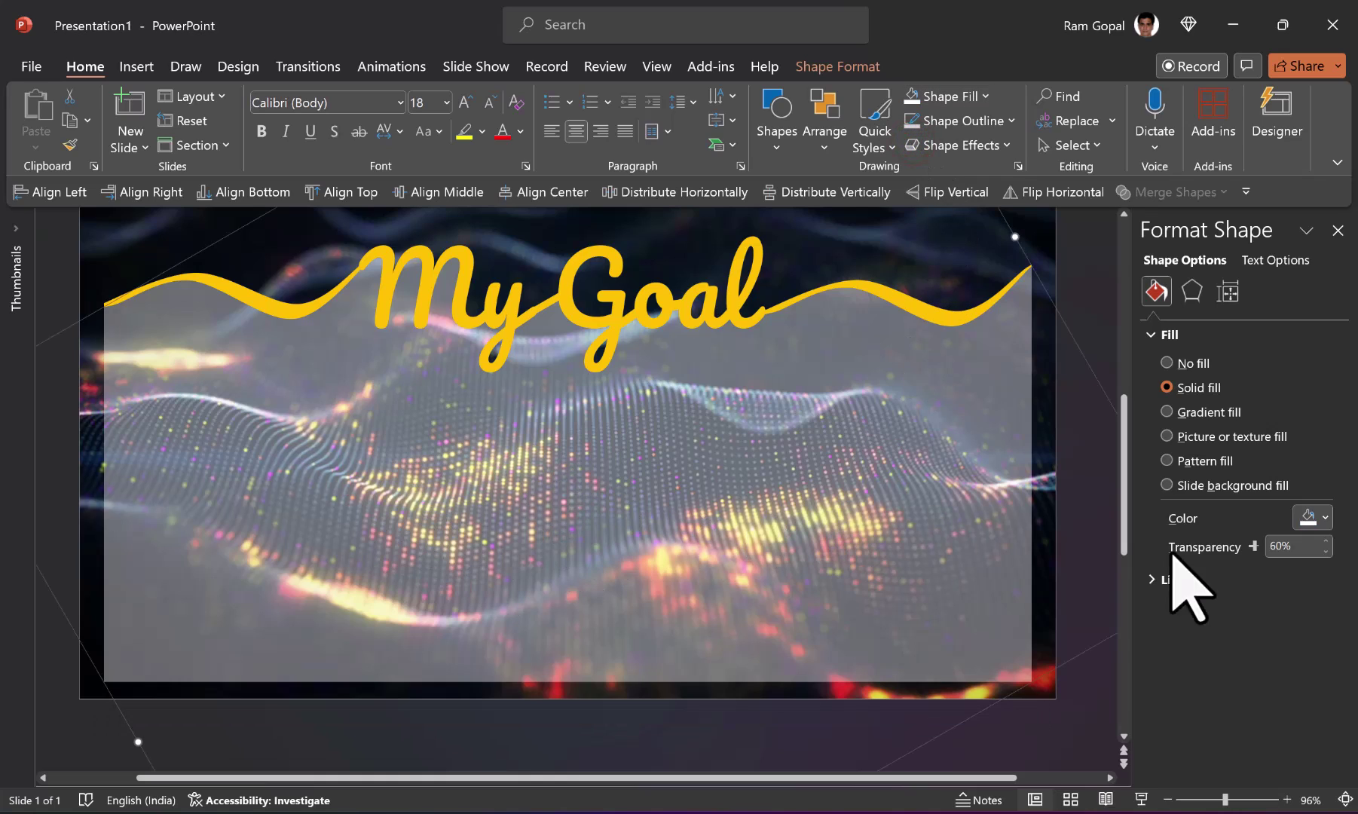
{"action": "left_click", "coordinate": [1326, 552]}
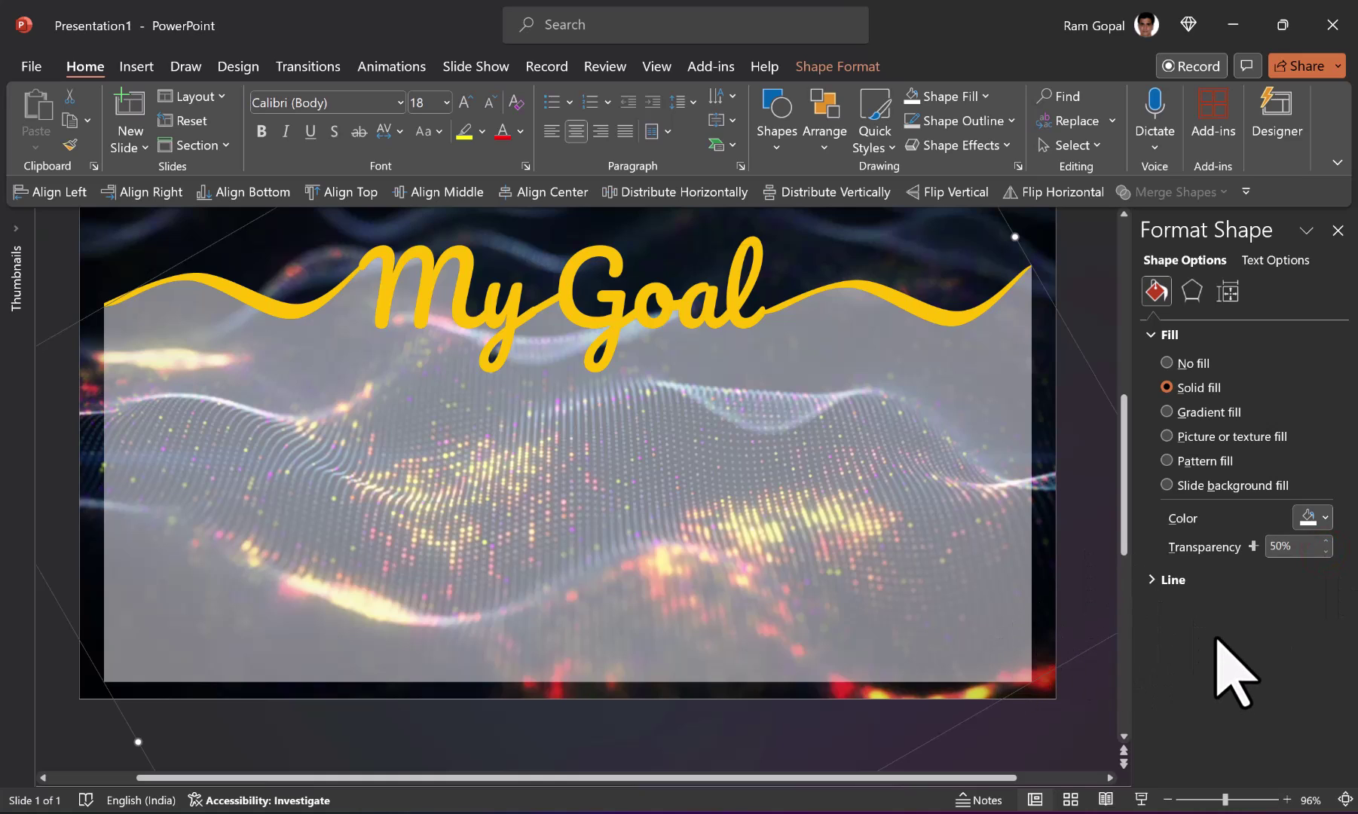
Apply an Object Color emphasis animation to the yellow My Goal wave, shifting it to grey.
{"action": "left_click", "coordinate": [1115, 424]}
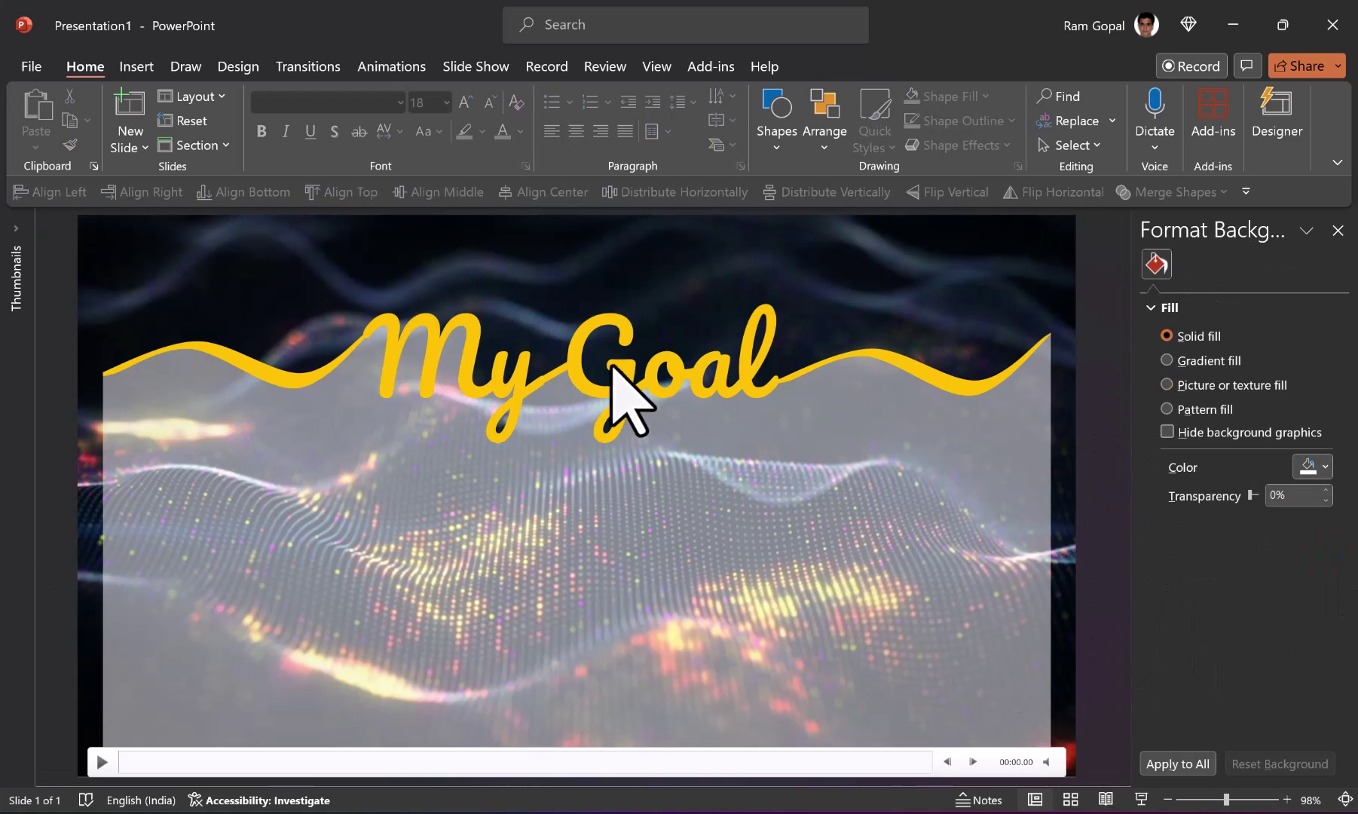
{"action": "left_click", "coordinate": [623, 323]}
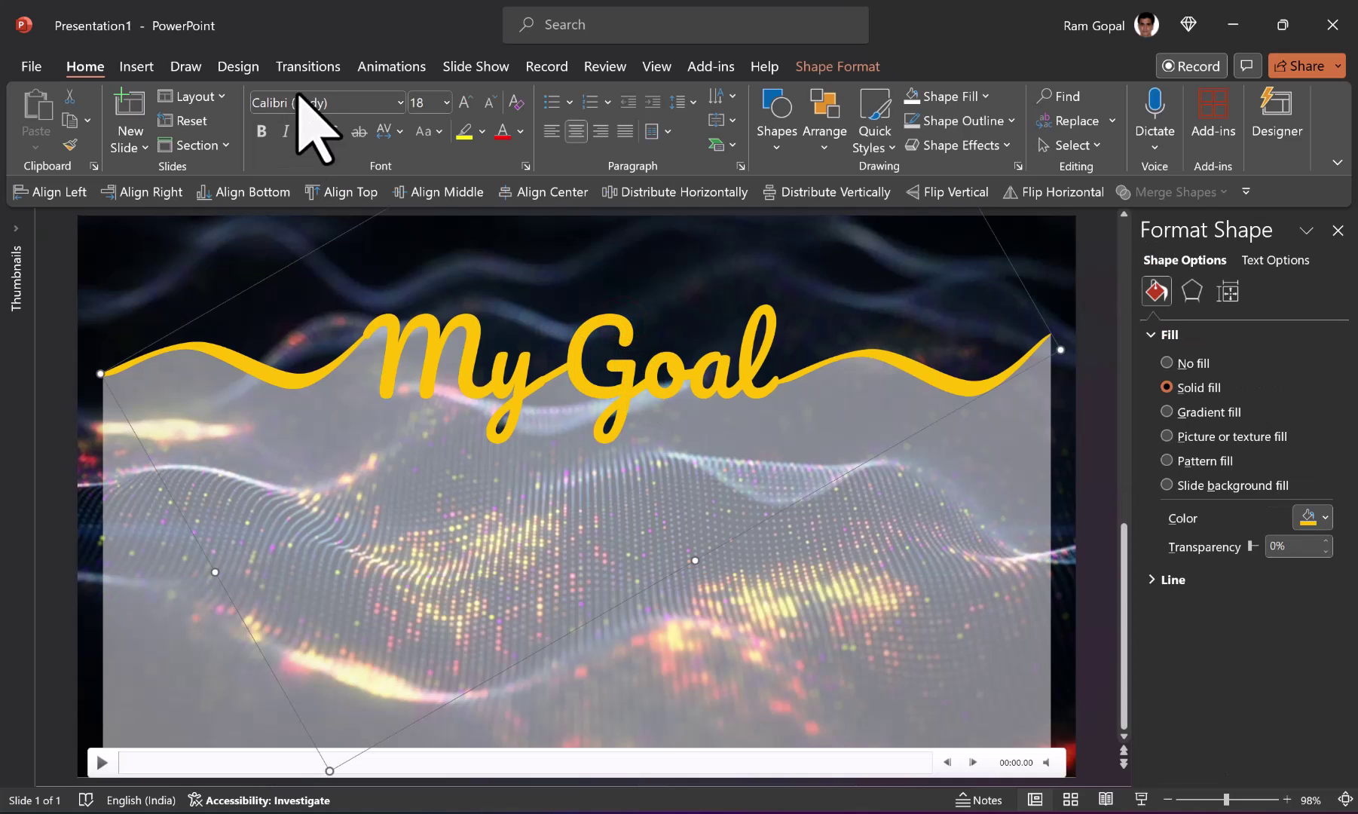
{"action": "left_click", "coordinate": [388, 67]}
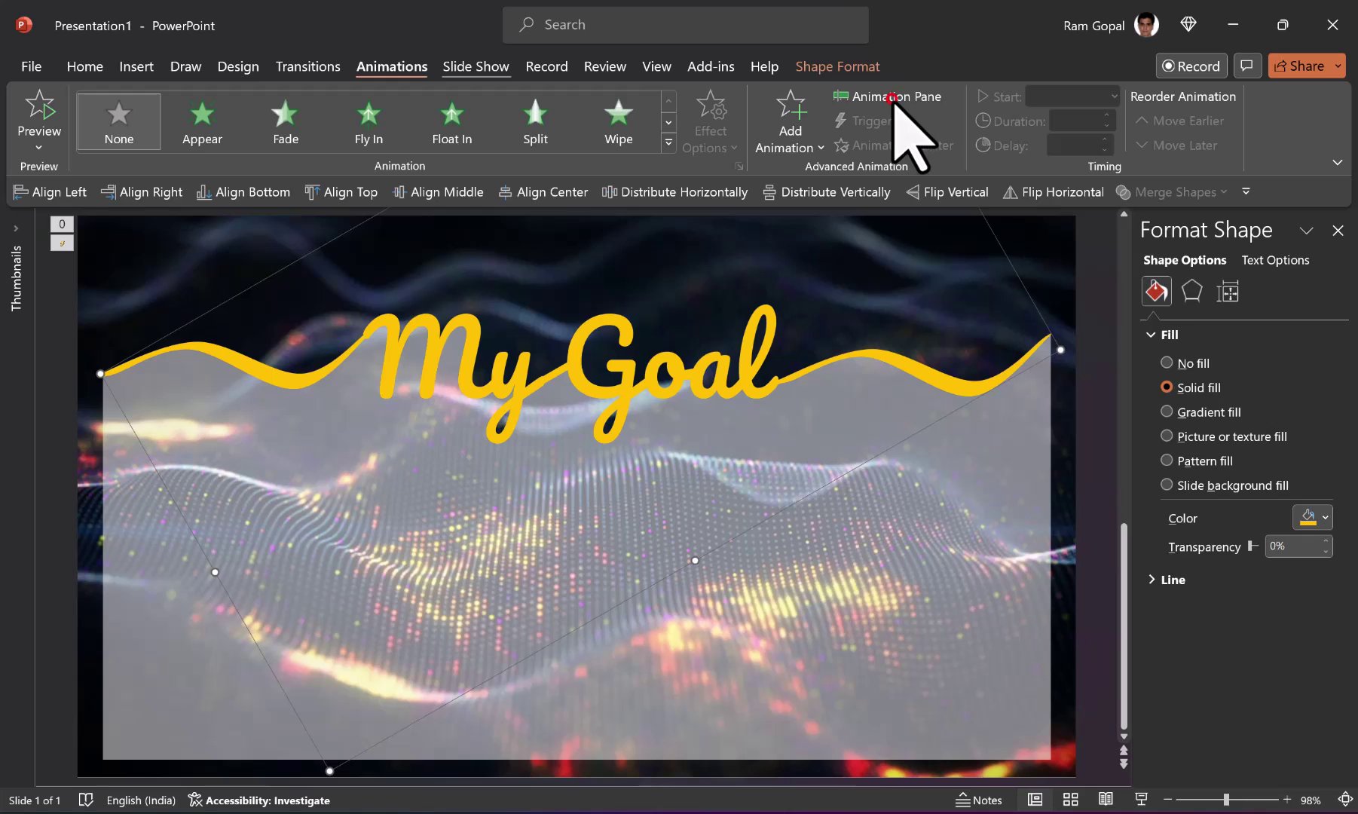
{"action": "left_click", "coordinate": [912, 106]}
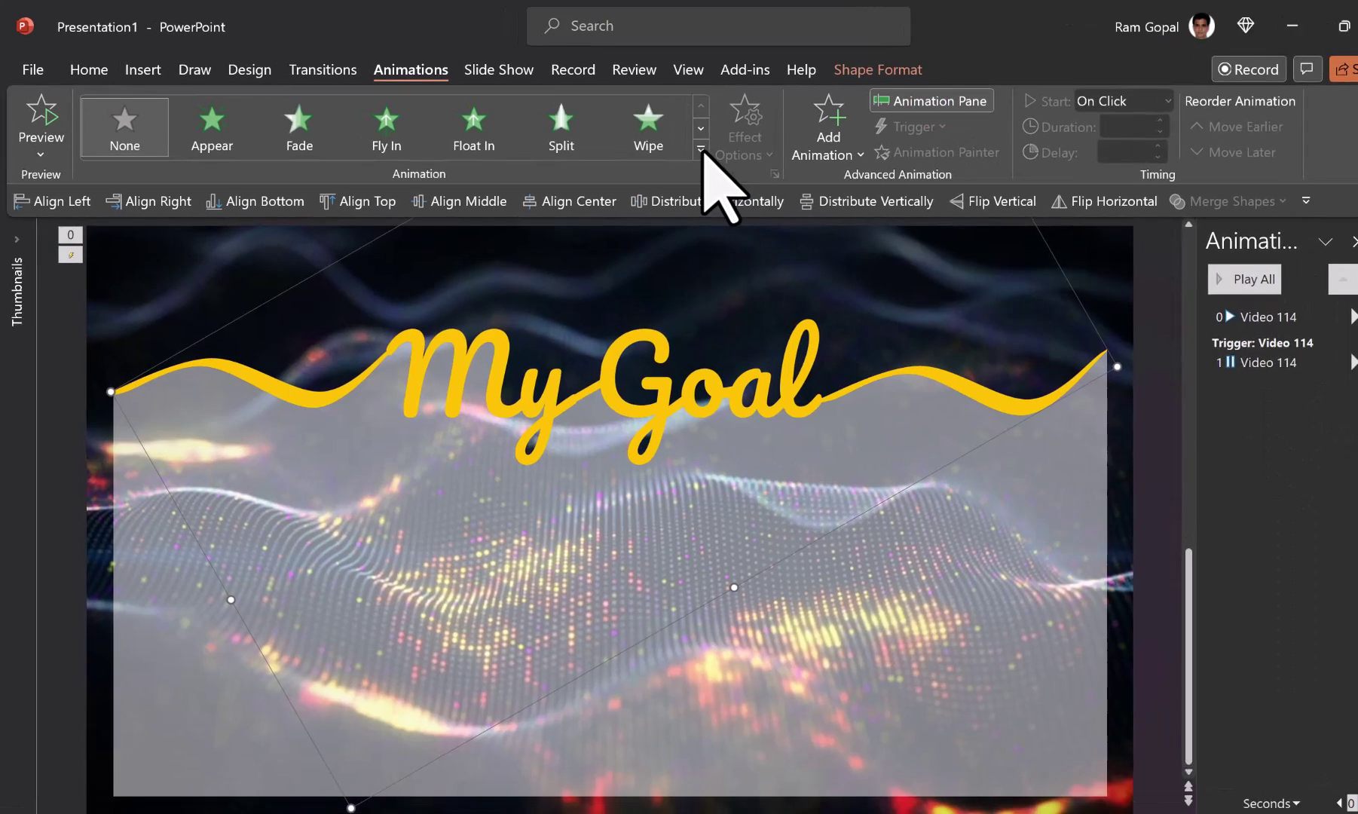
{"action": "left_click", "coordinate": [701, 148]}
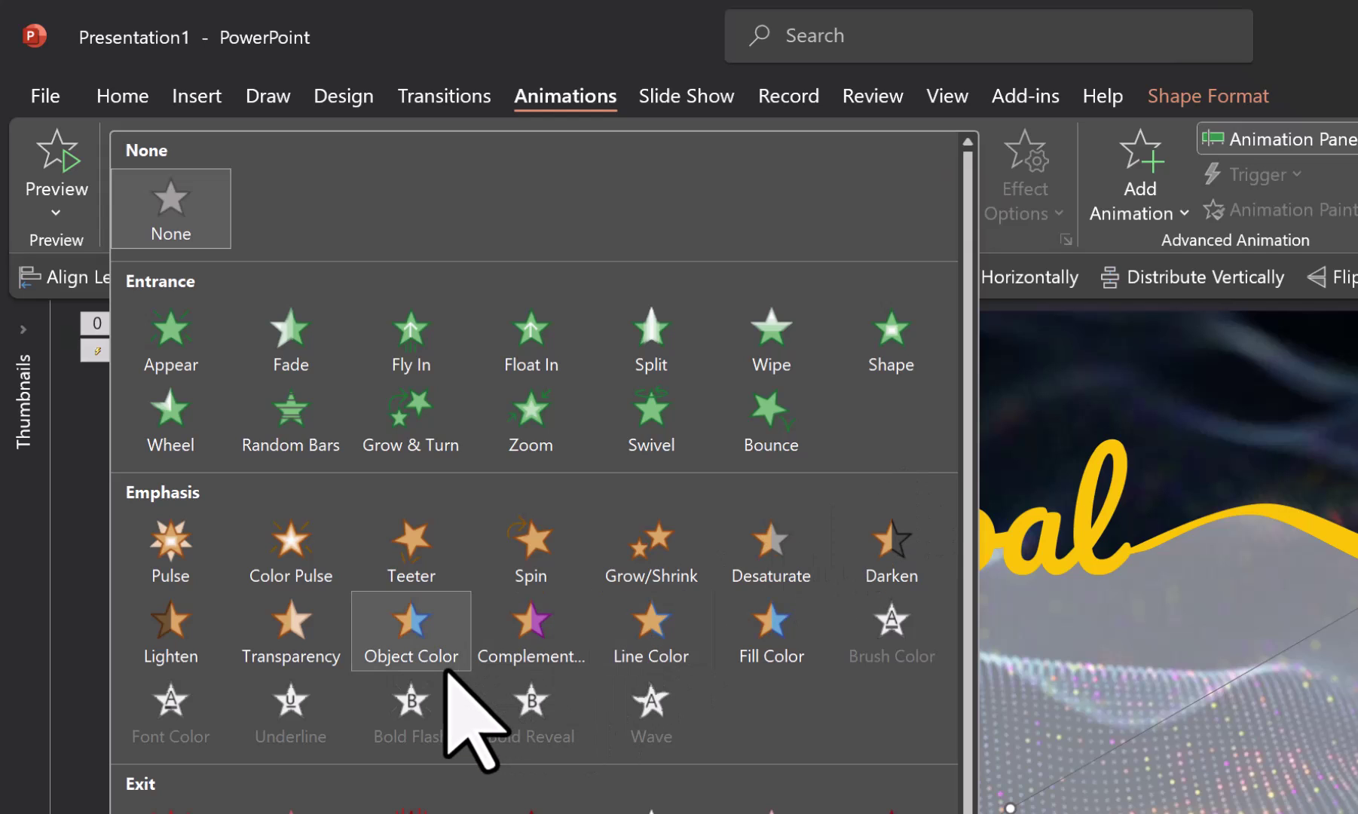
{"action": "left_click", "coordinate": [423, 632]}
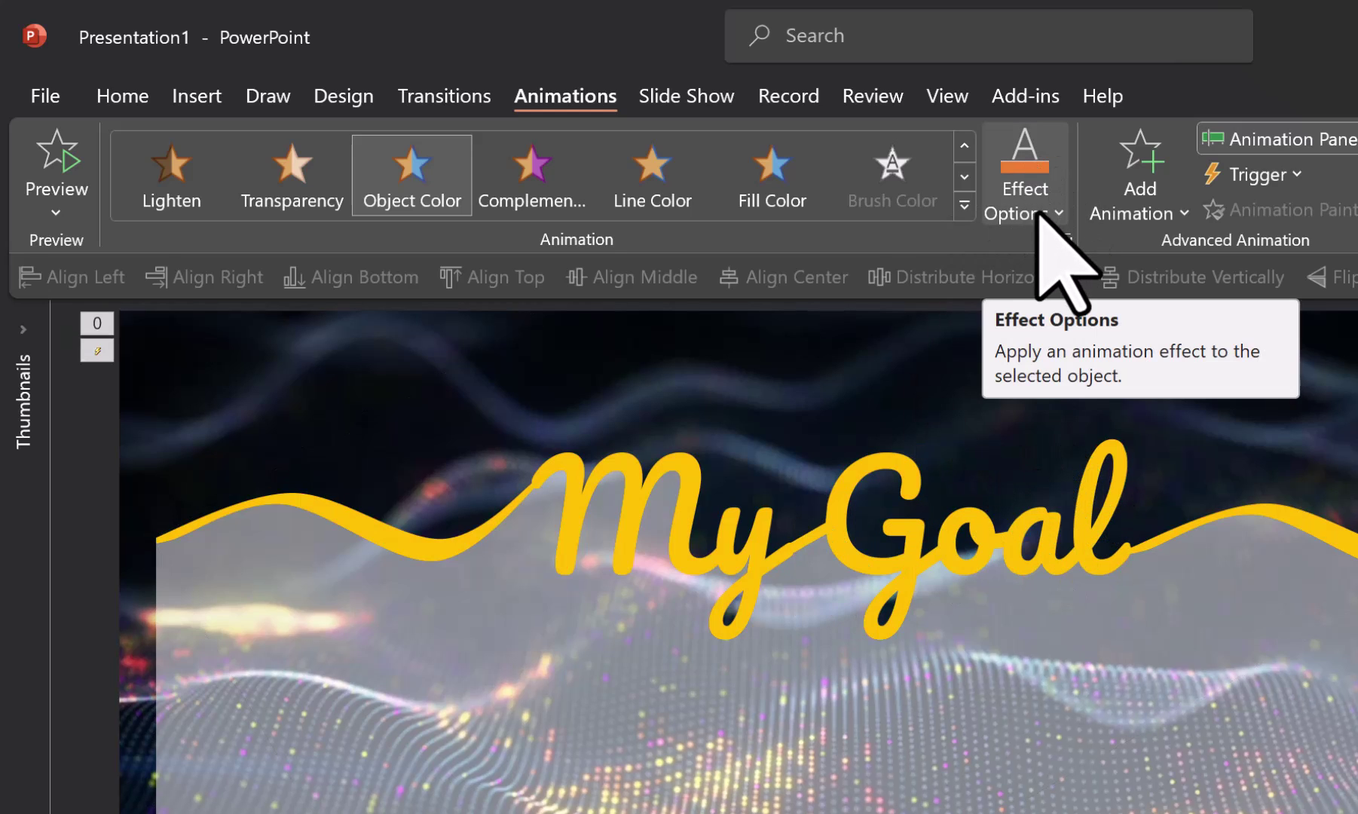
{"action": "left_click", "coordinate": [1038, 211]}
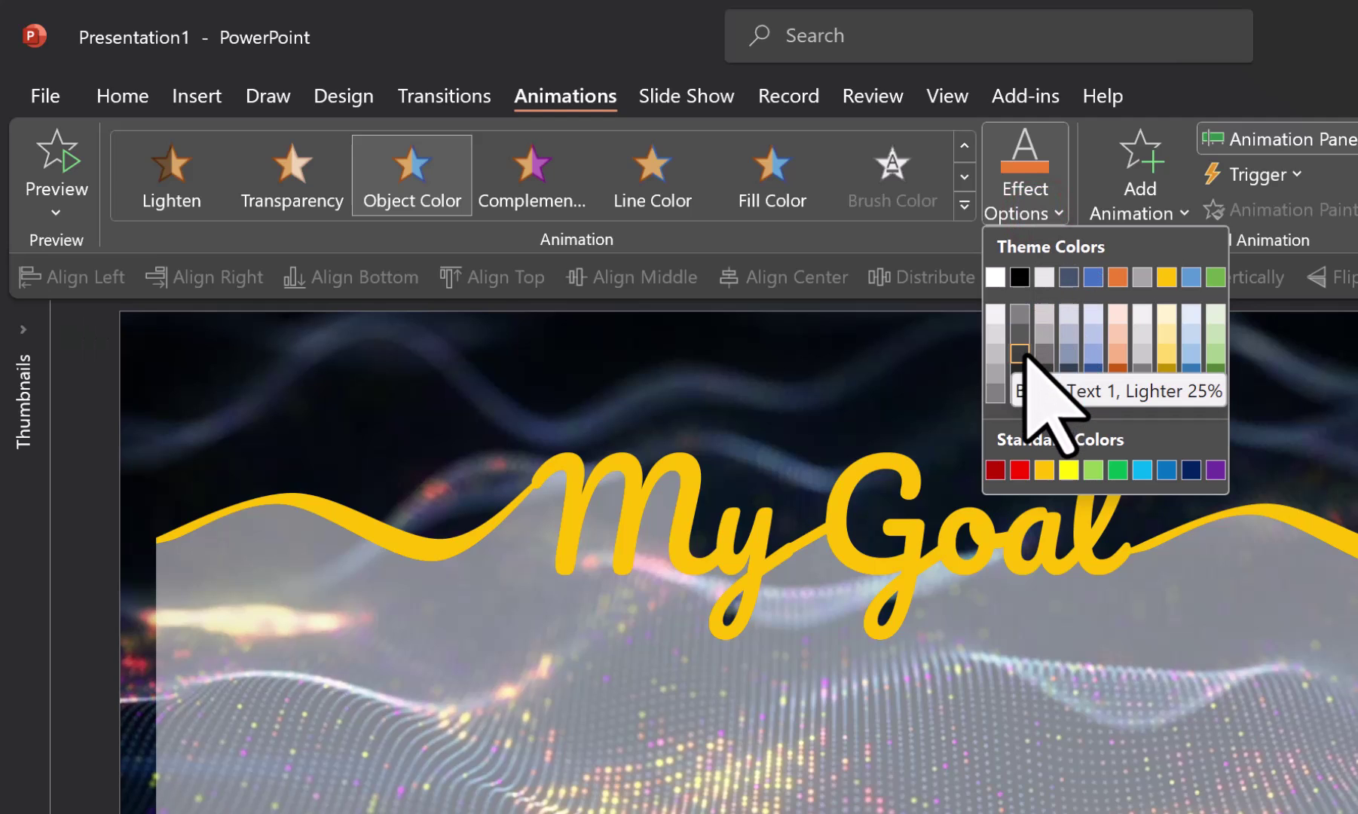
{"action": "left_click", "coordinate": [1021, 354]}
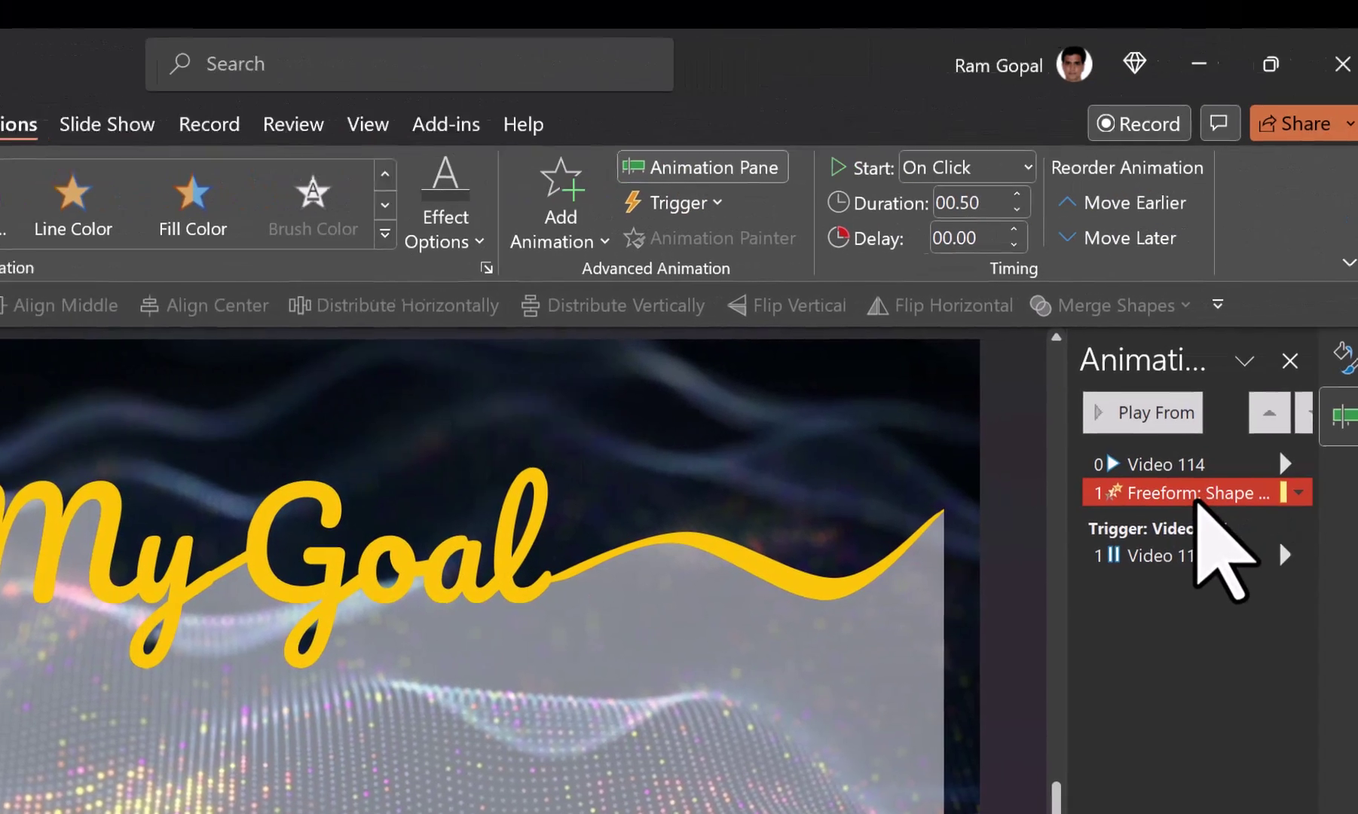
Make the colour animation start With Previous and move it ahead of the video.
{"action": "left_click", "coordinate": [955, 170]}
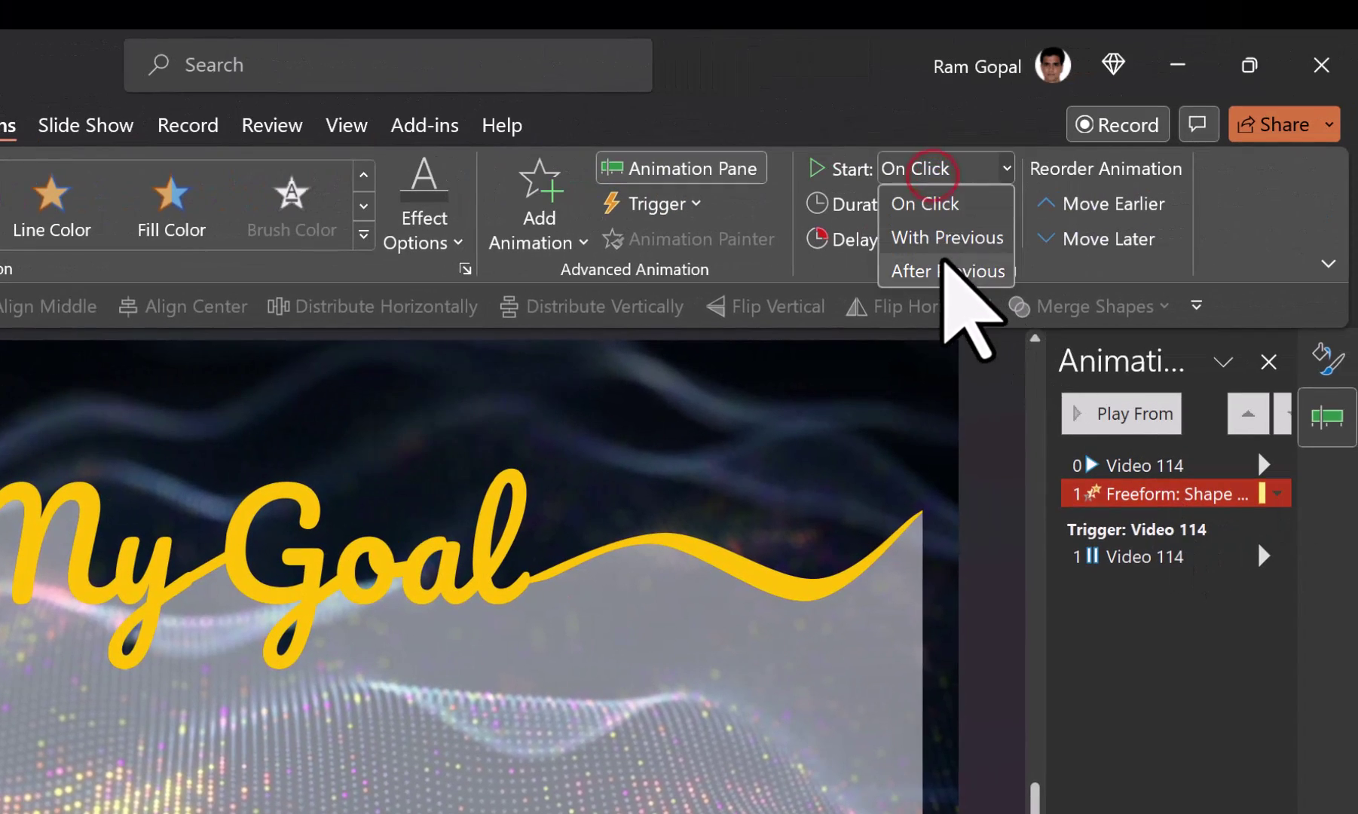
{"action": "left_click", "coordinate": [948, 237]}
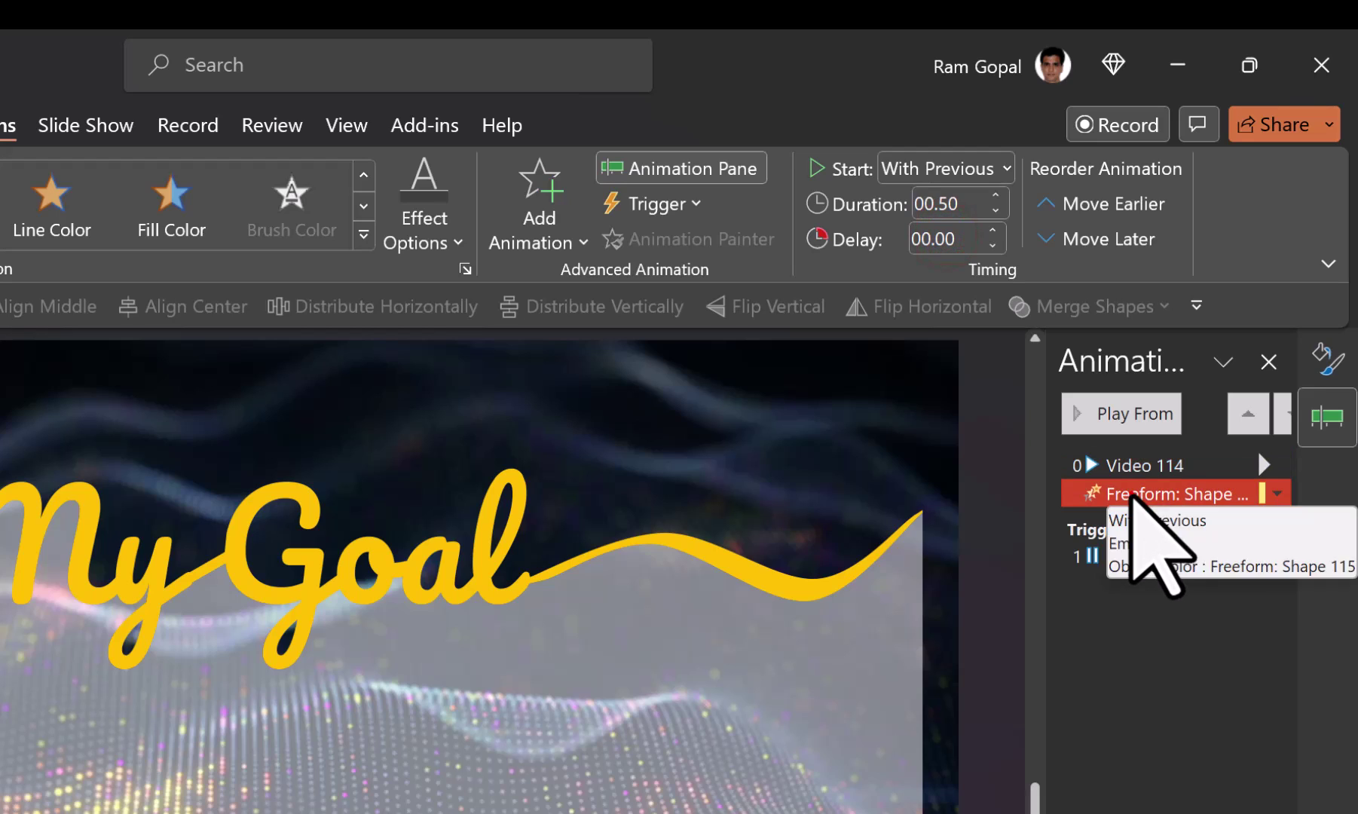
{"action": "left_click_drag", "start_coordinate": [1133, 492], "coordinate": [1106, 455]}
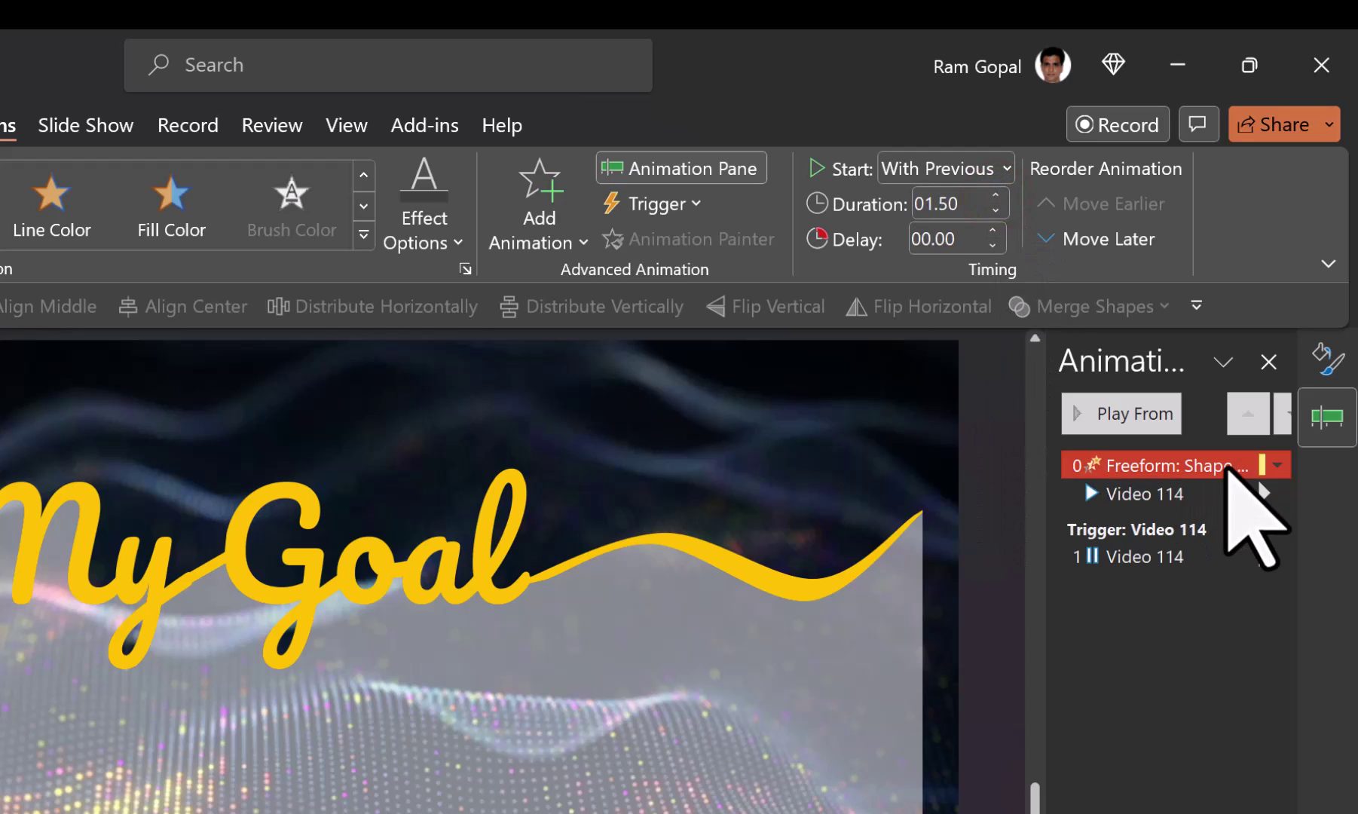
Set the colour animation's timing to repeat Until End of Slide.
{"action": "left_click", "coordinate": [1276, 465]}
{"action": "left_click", "coordinate": [1191, 592]}
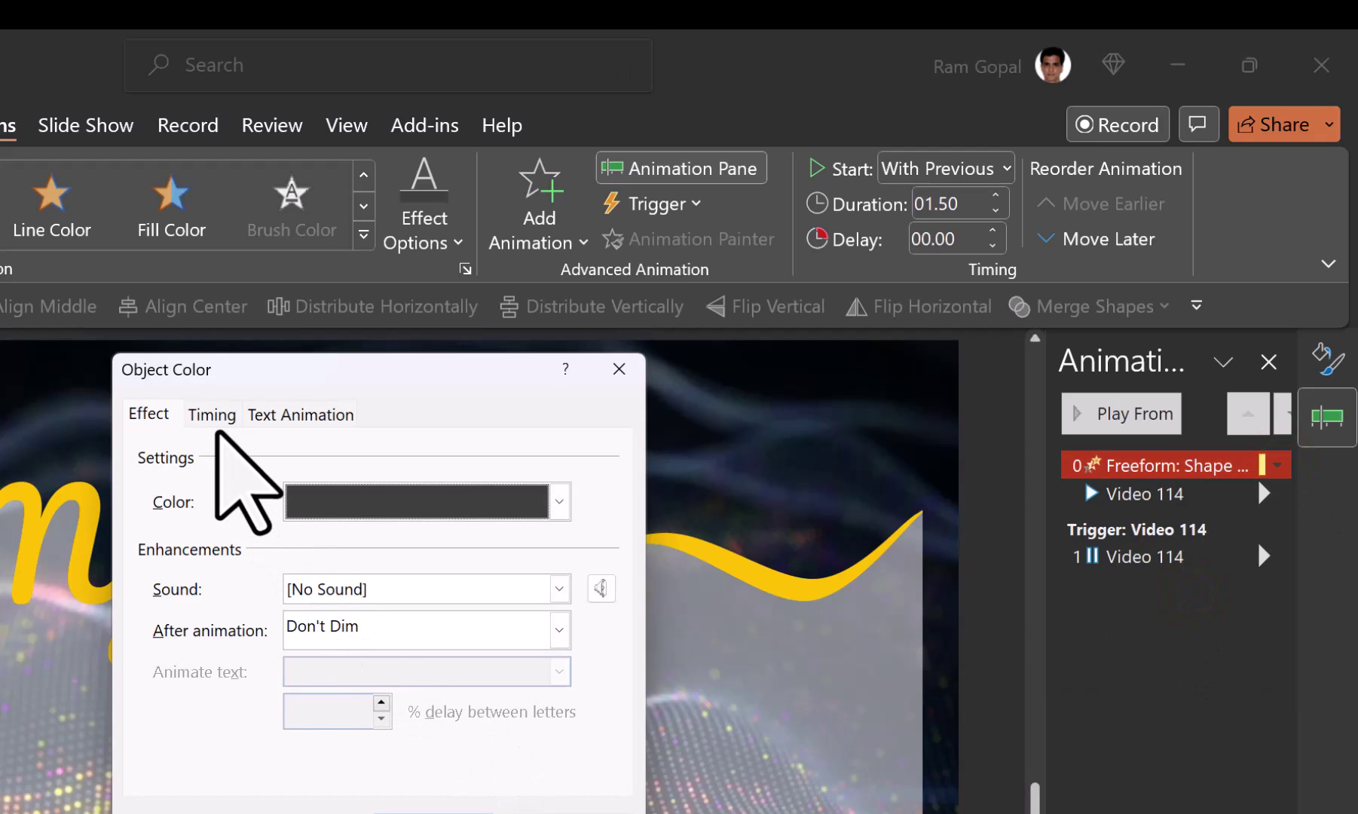
{"action": "left_click", "coordinate": [214, 415]}
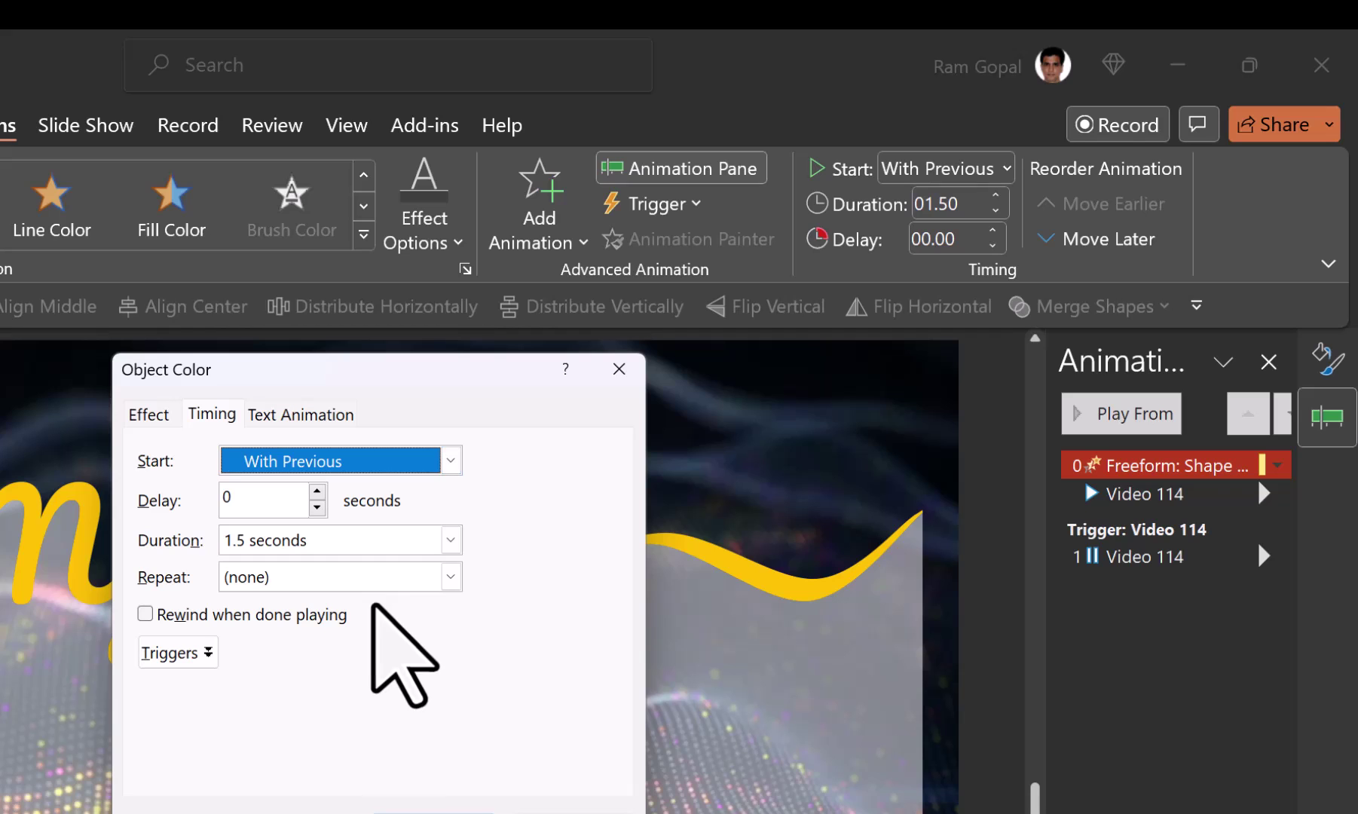
{"action": "left_click", "coordinate": [451, 577]}
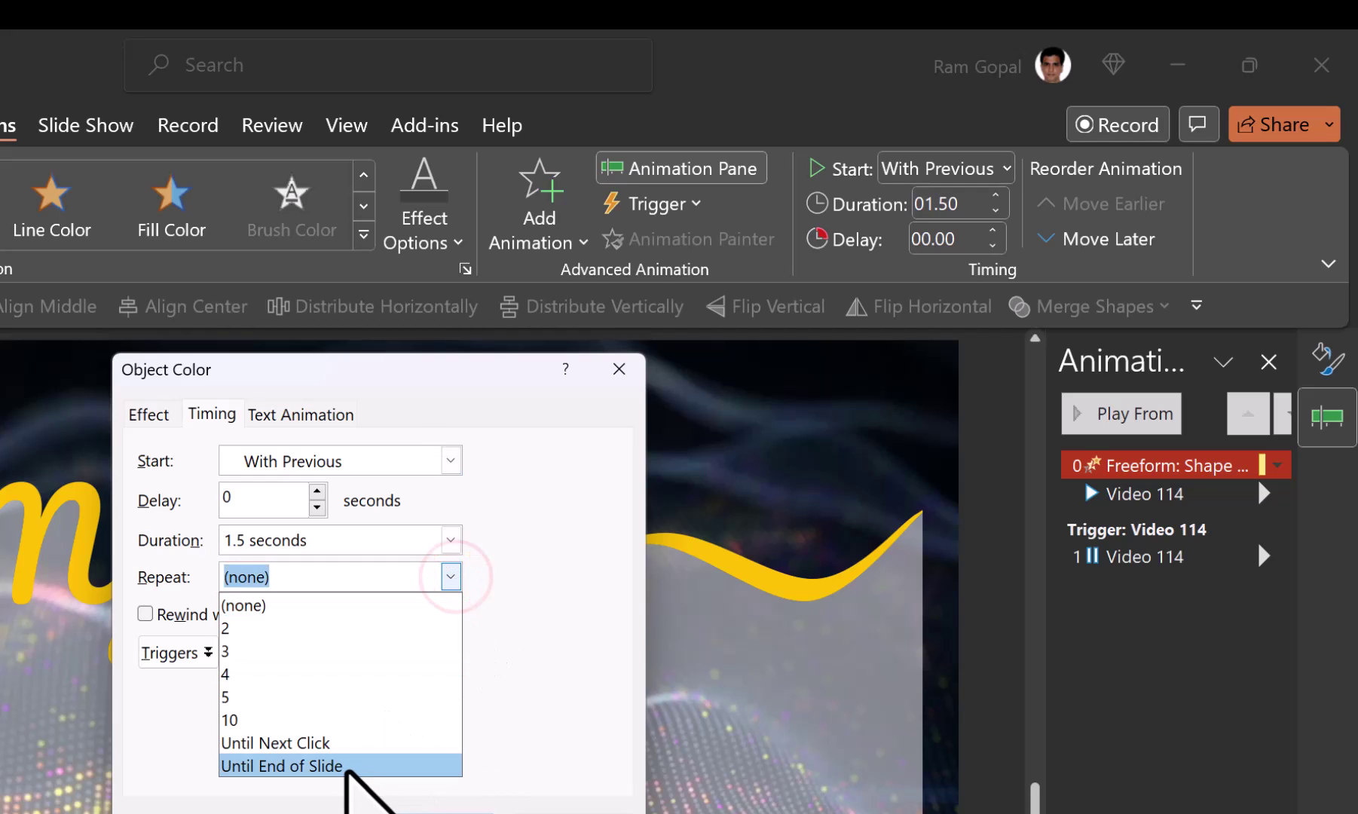
{"action": "left_click", "coordinate": [342, 766]}
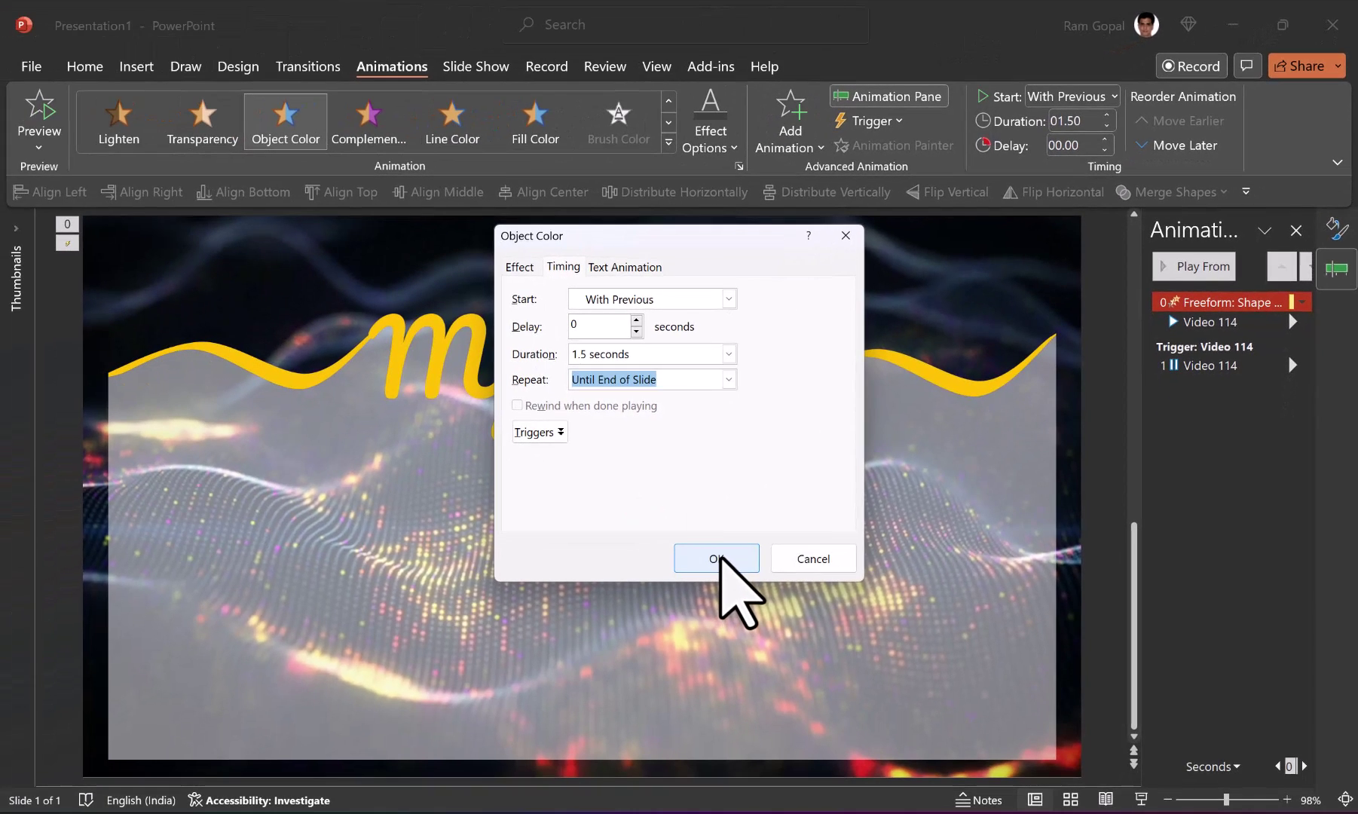
{"action": "left_click", "coordinate": [716, 559]}
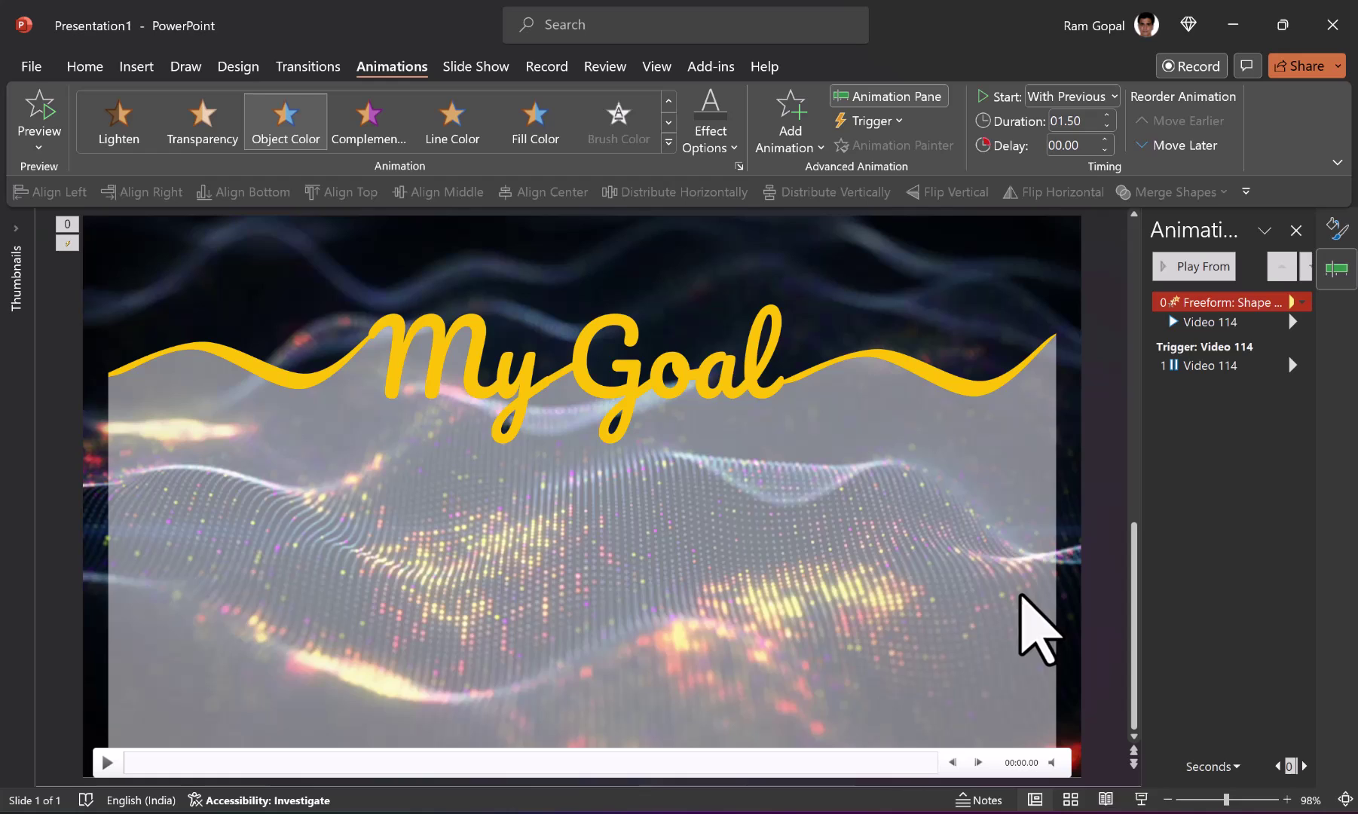
Insert a text box on the slide for the '1 MILLION SUBSCRIBERS' caption.
{"action": "left_click", "coordinate": [89, 69]}
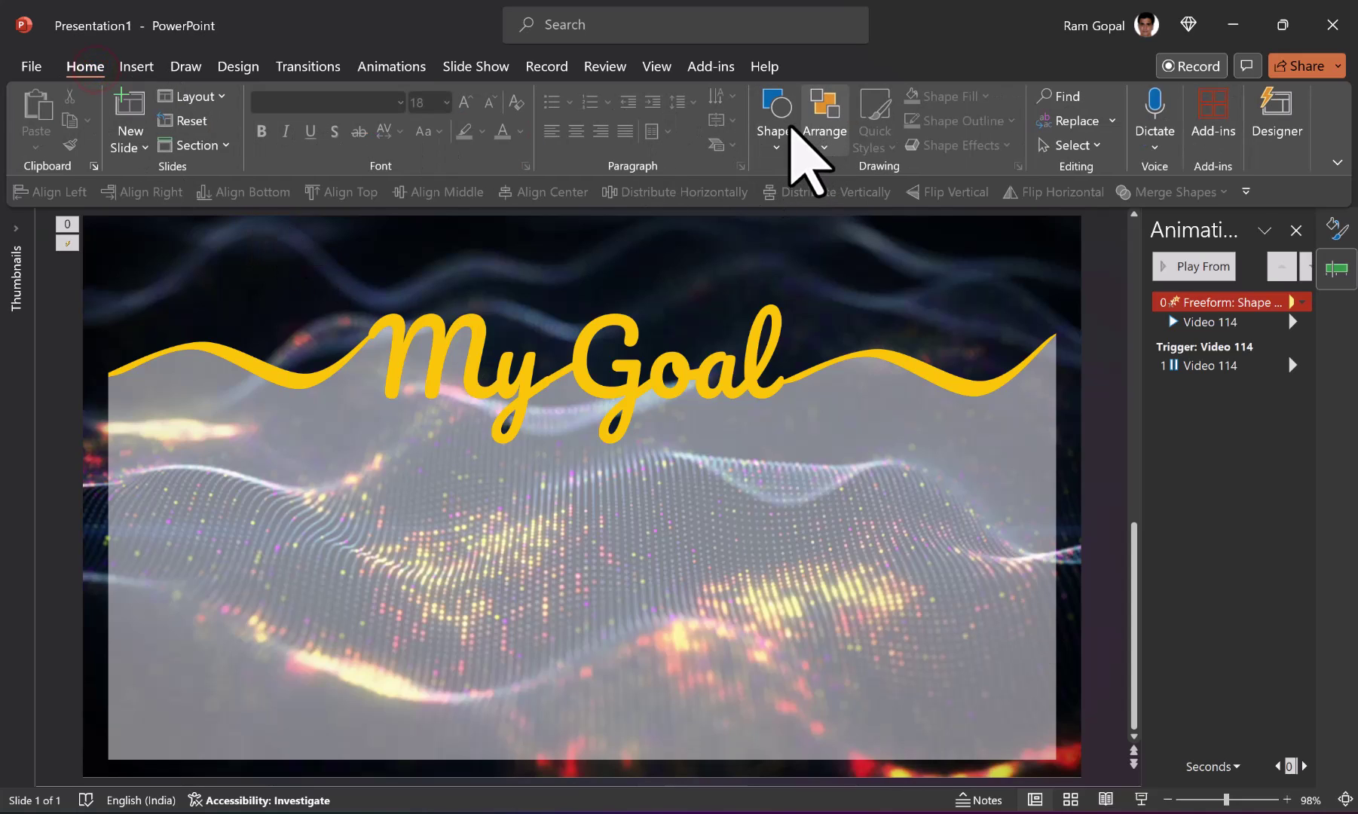
{"action": "left_click", "coordinate": [783, 121]}
{"action": "left_click", "coordinate": [768, 191]}
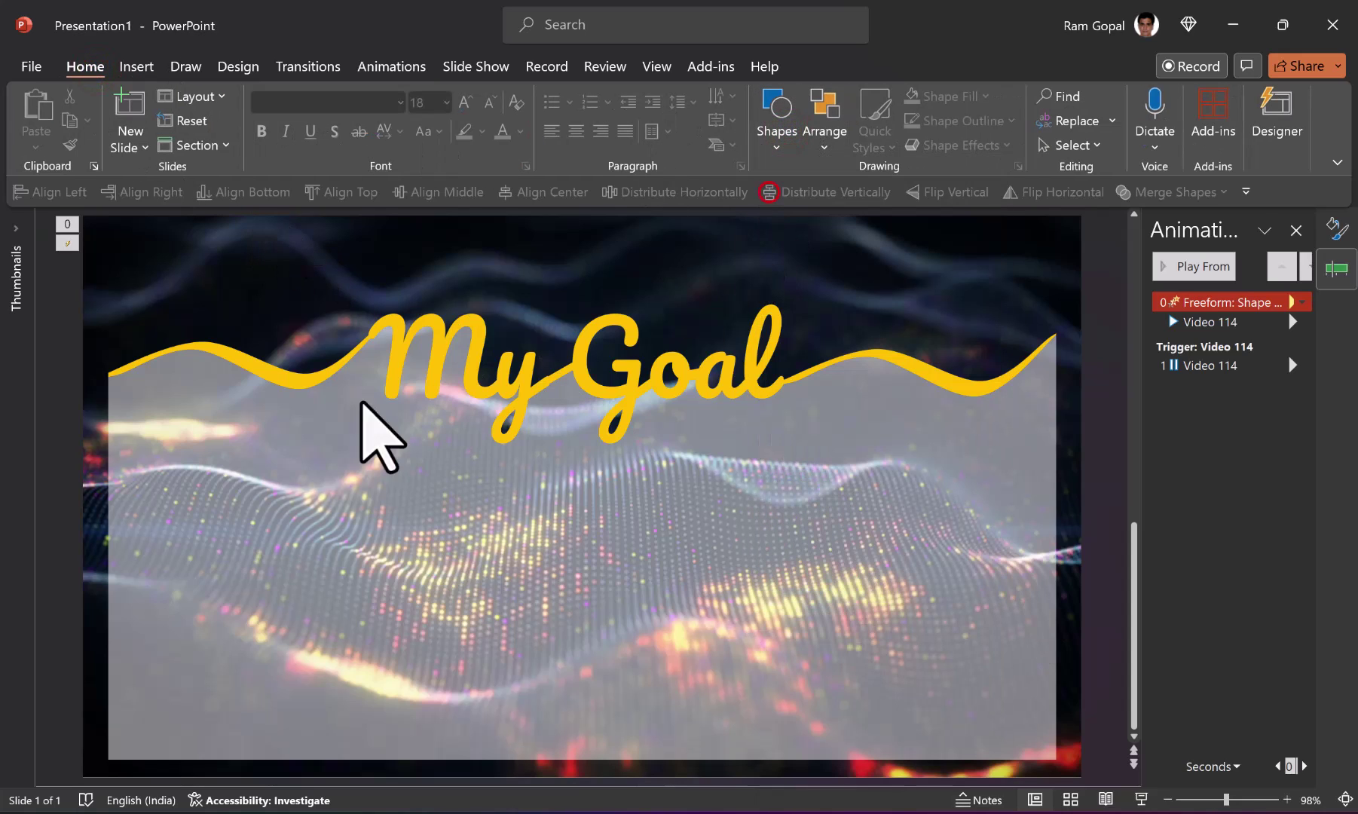
{"action": "left_click", "coordinate": [58, 394]}
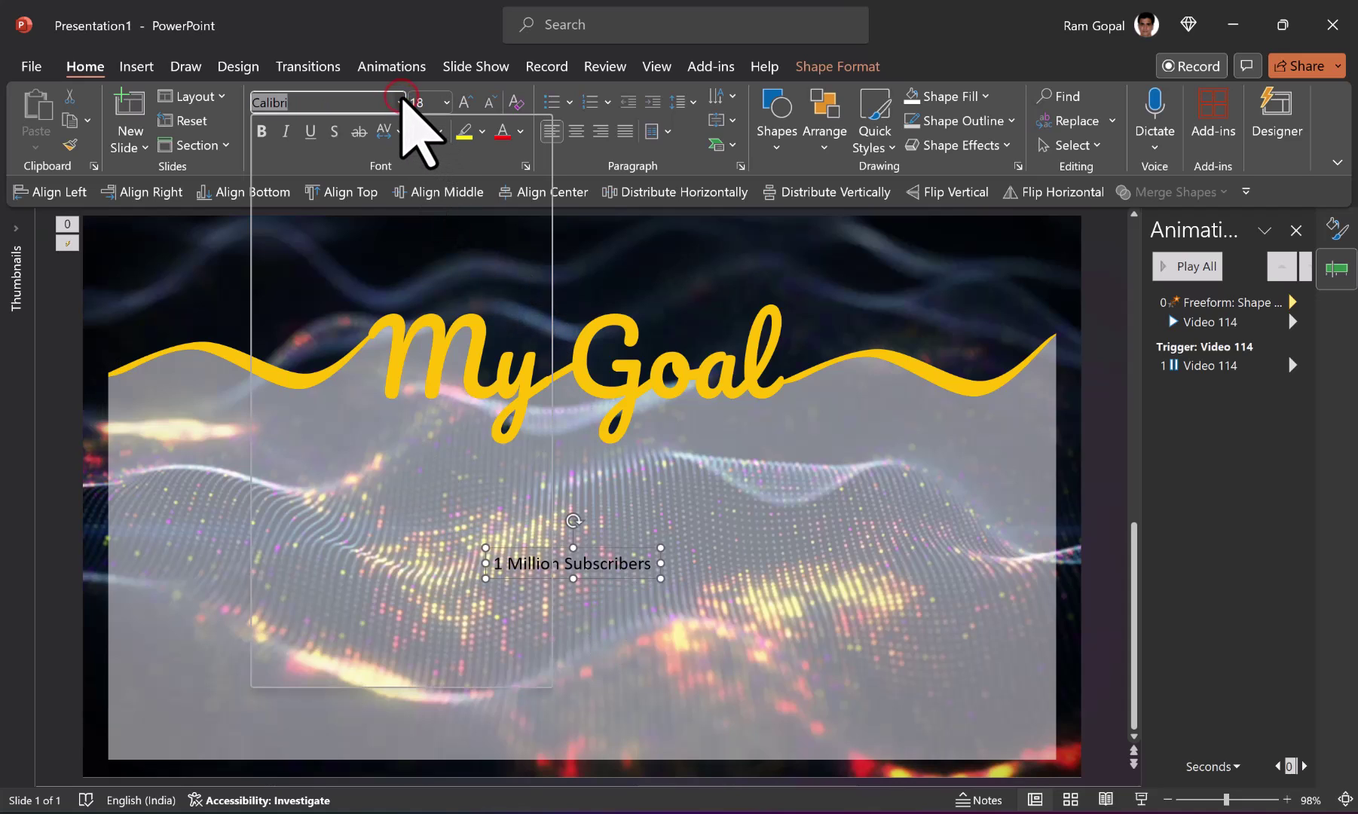
Format the caption in Bebas Neue at size 96 and position it below My Goal.
{"action": "left_click", "coordinate": [400, 102]}
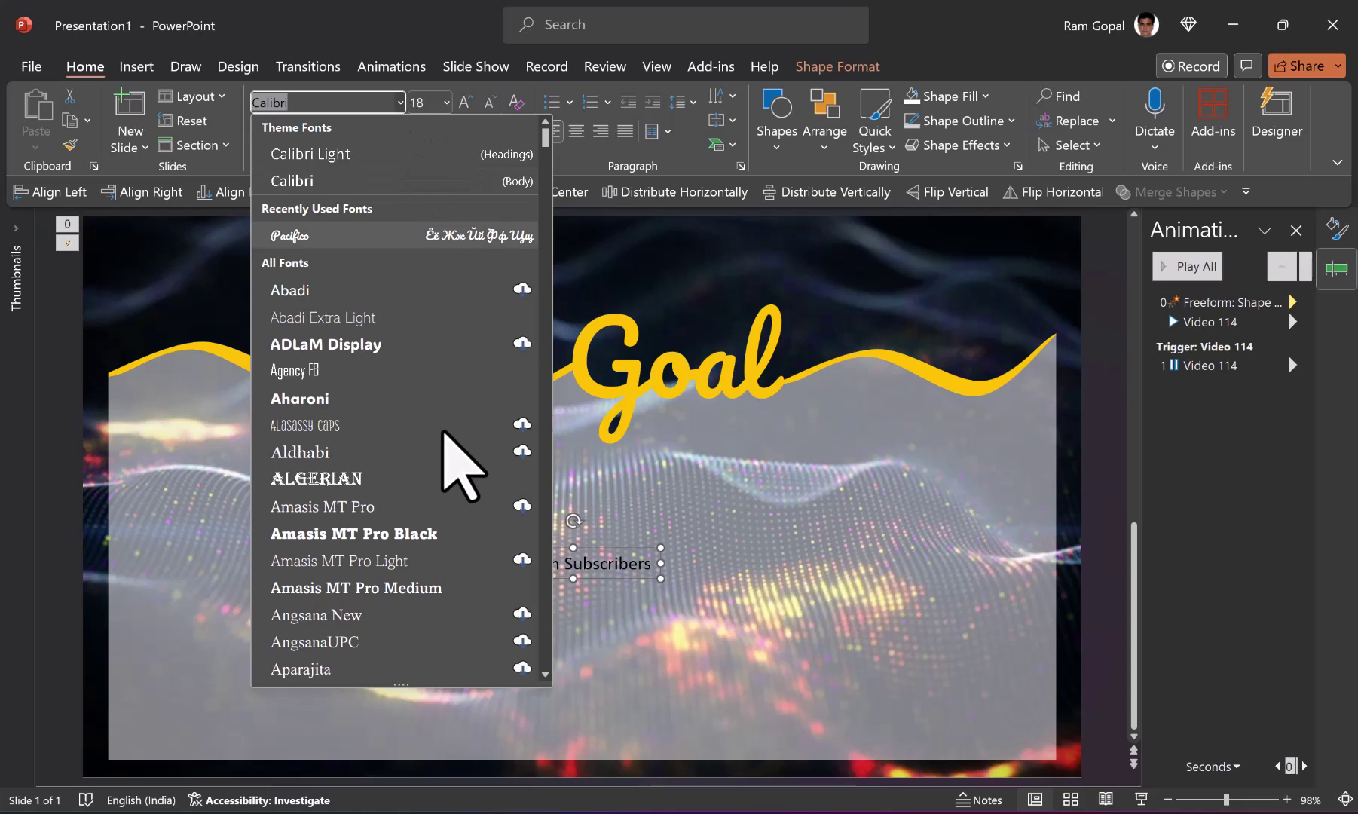
{"action": "scroll", "coordinate": [449, 467], "scroll_direction": "down", "scroll_amount": 5}
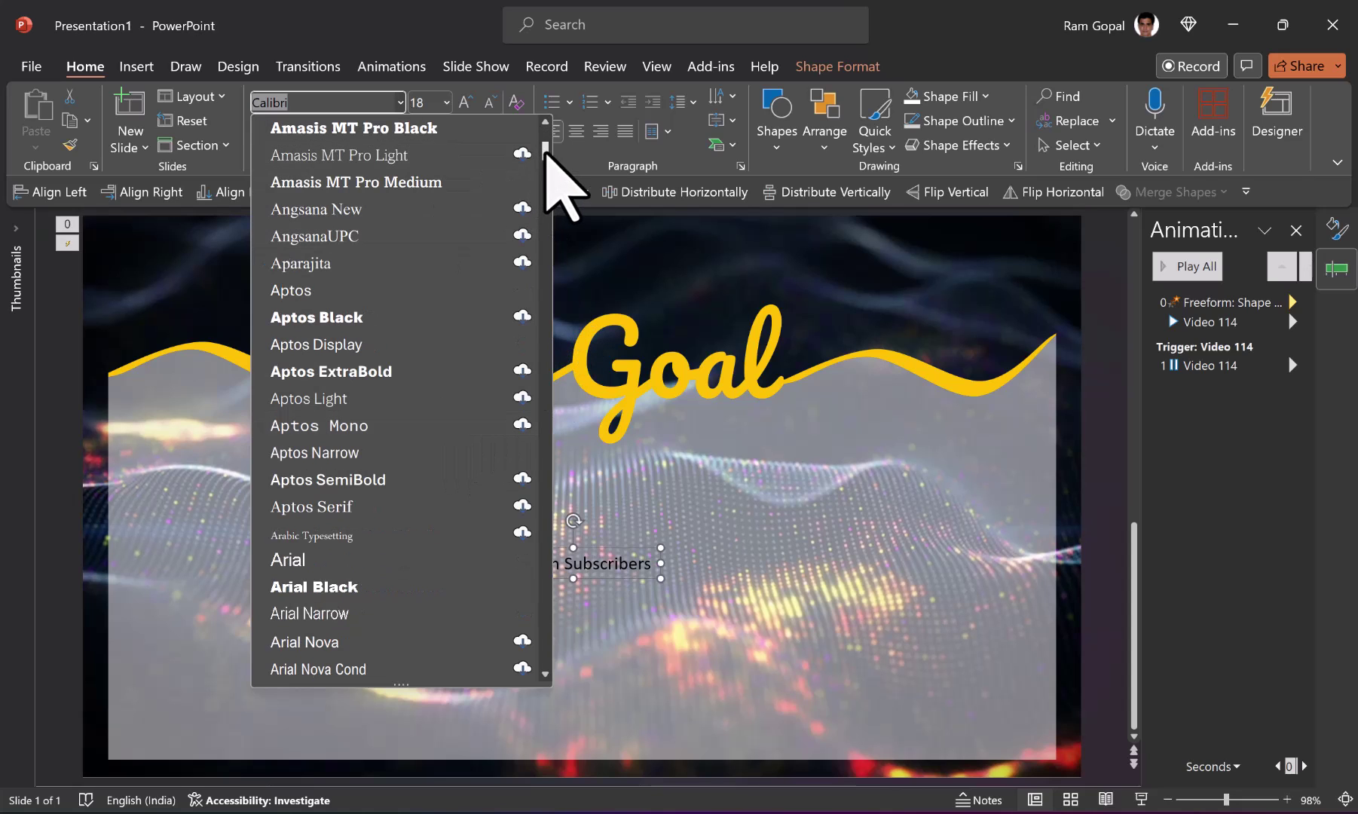
{"action": "left_click_drag", "start_coordinate": [542, 151], "coordinate": [544, 198]}
{"action": "left_click", "coordinate": [302, 197]}
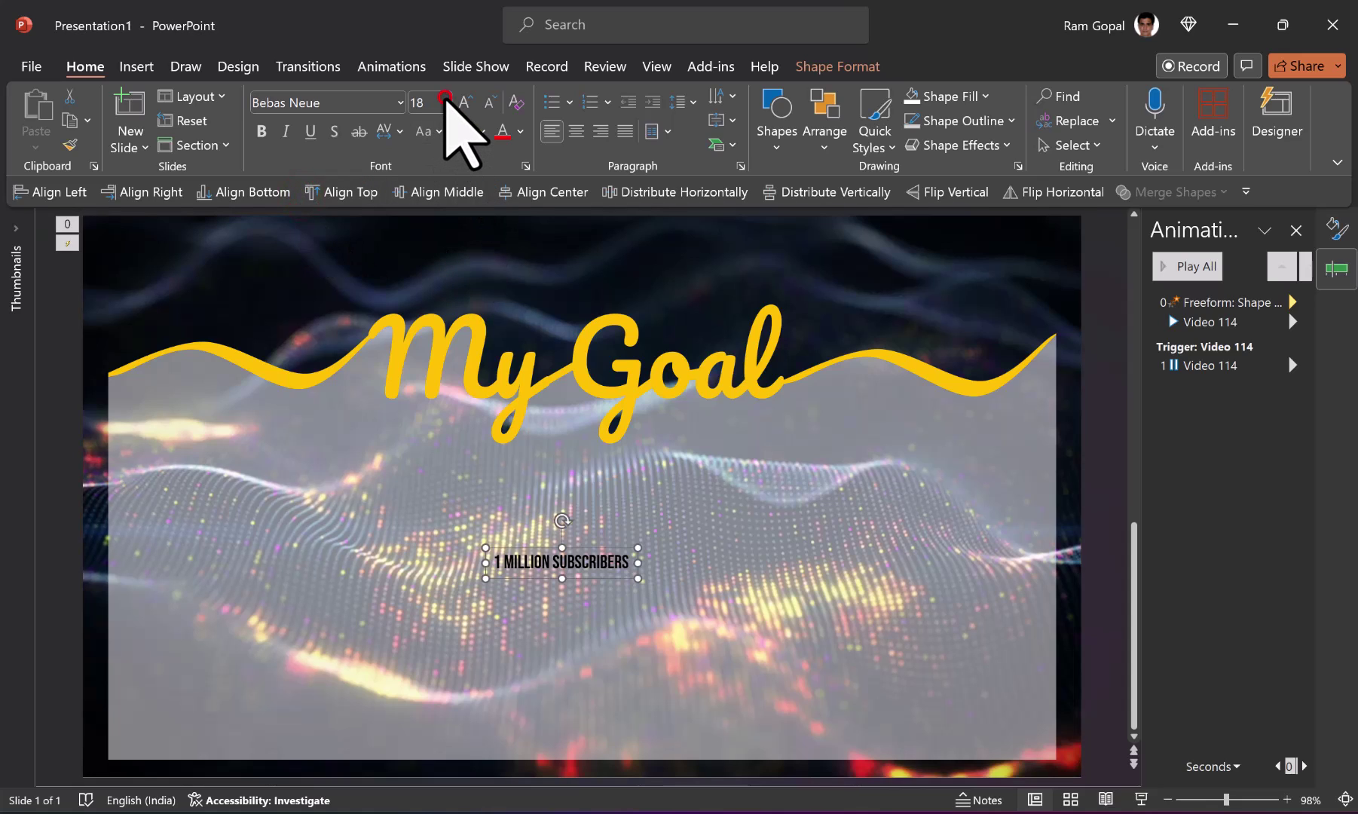
{"action": "left_click", "coordinate": [447, 102]}
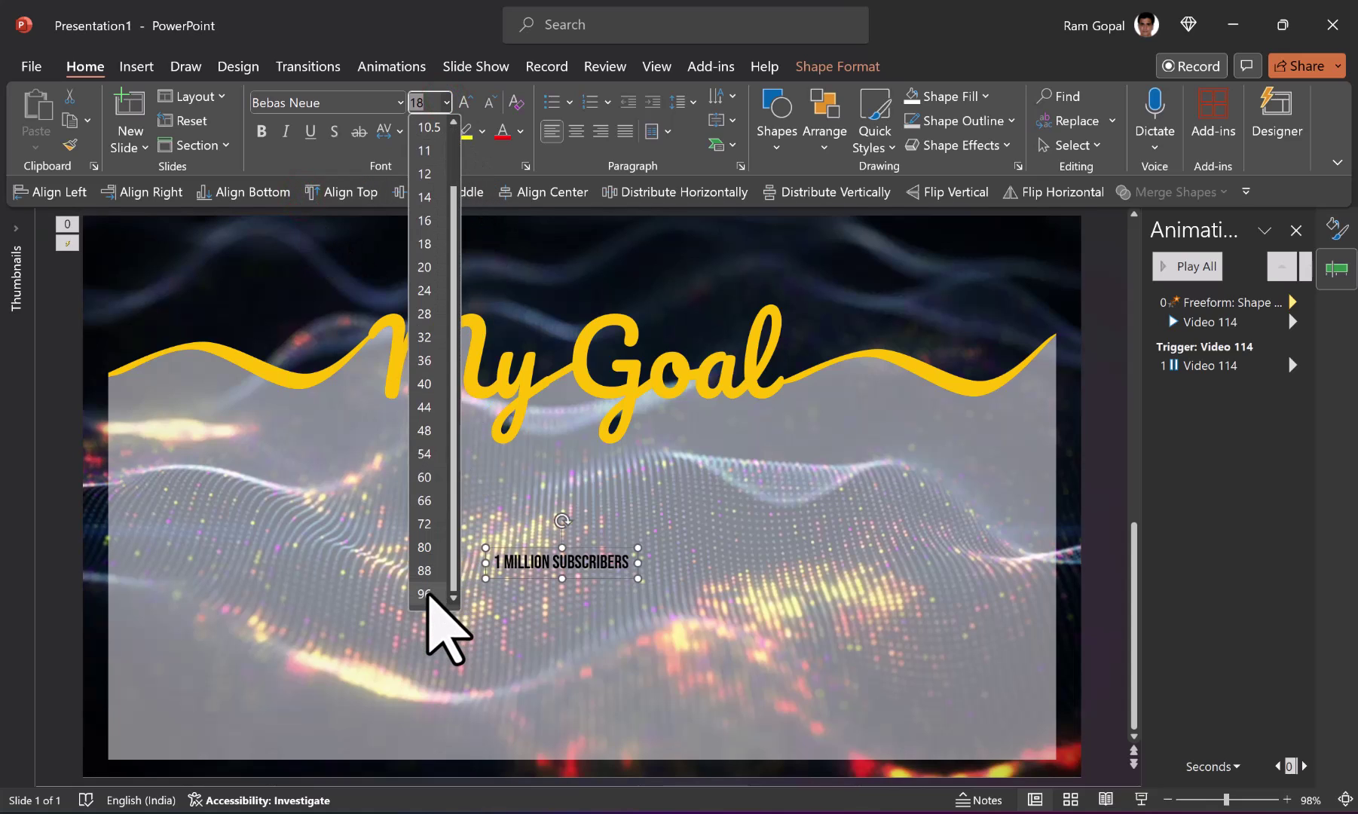
{"action": "left_click", "coordinate": [428, 592]}
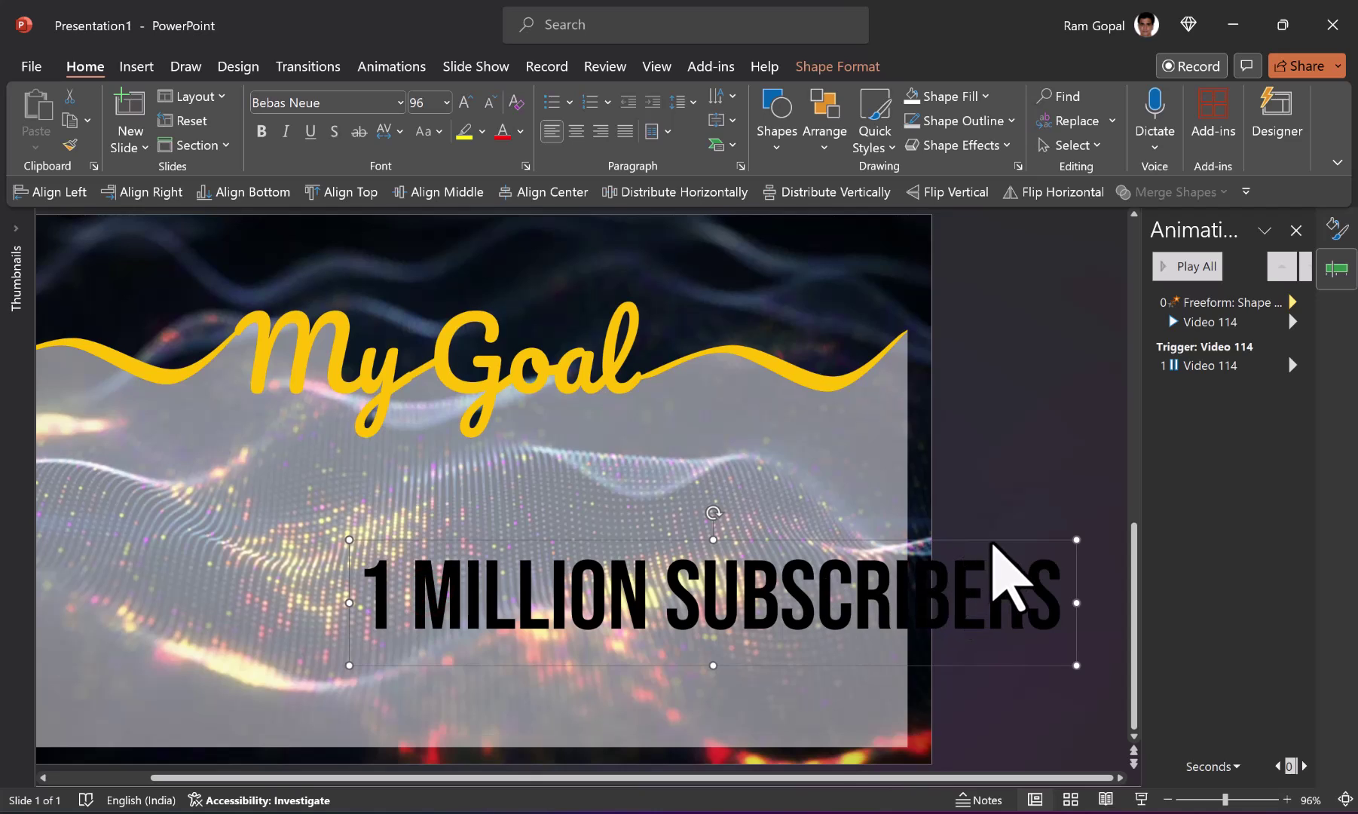
{"action": "left_click_drag", "start_coordinate": [664, 525], "coordinate": [712, 515]}
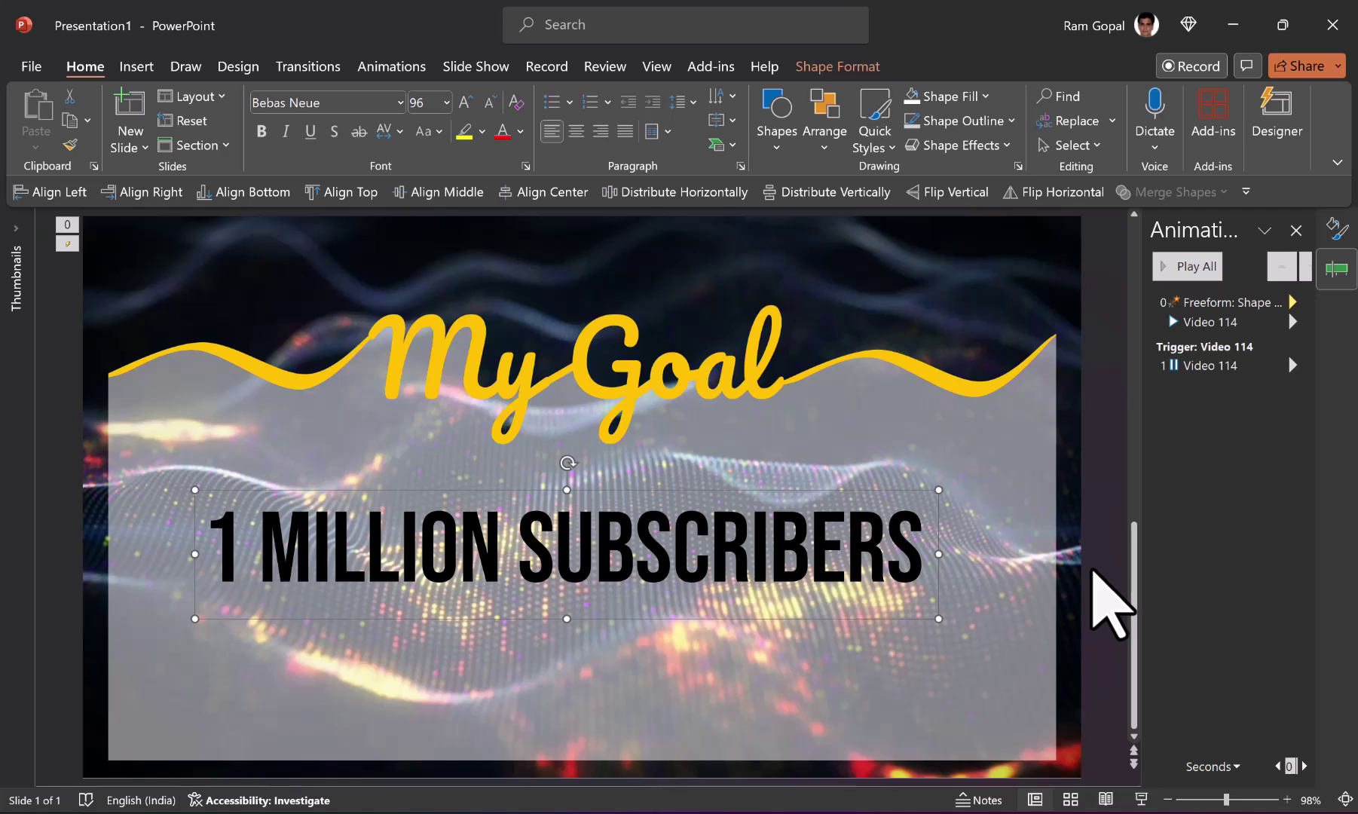
{"action": "left_click", "coordinate": [1092, 566]}
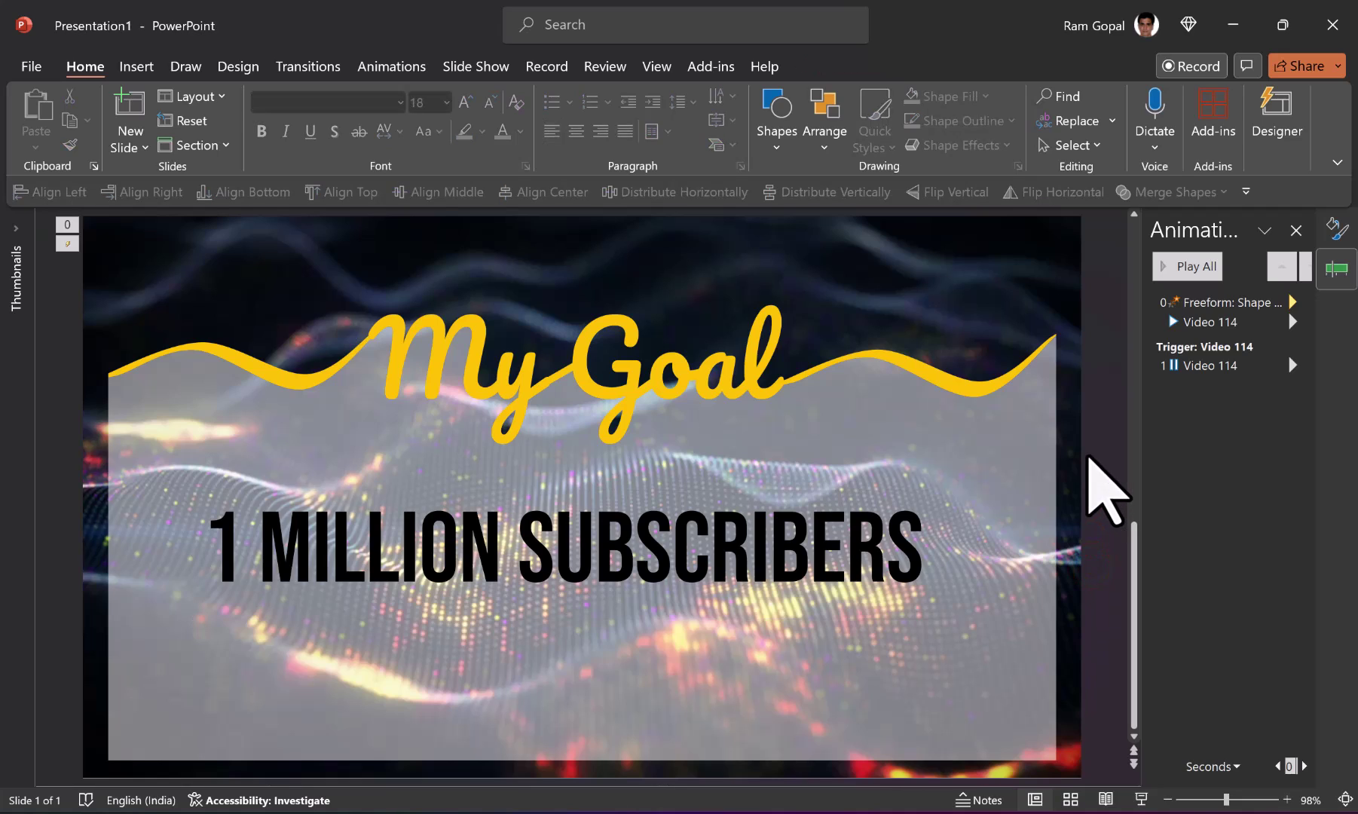
Give the translucent wavy panel a white theme-colour outline.
{"action": "mouse_move", "coordinate": [1012, 430]}
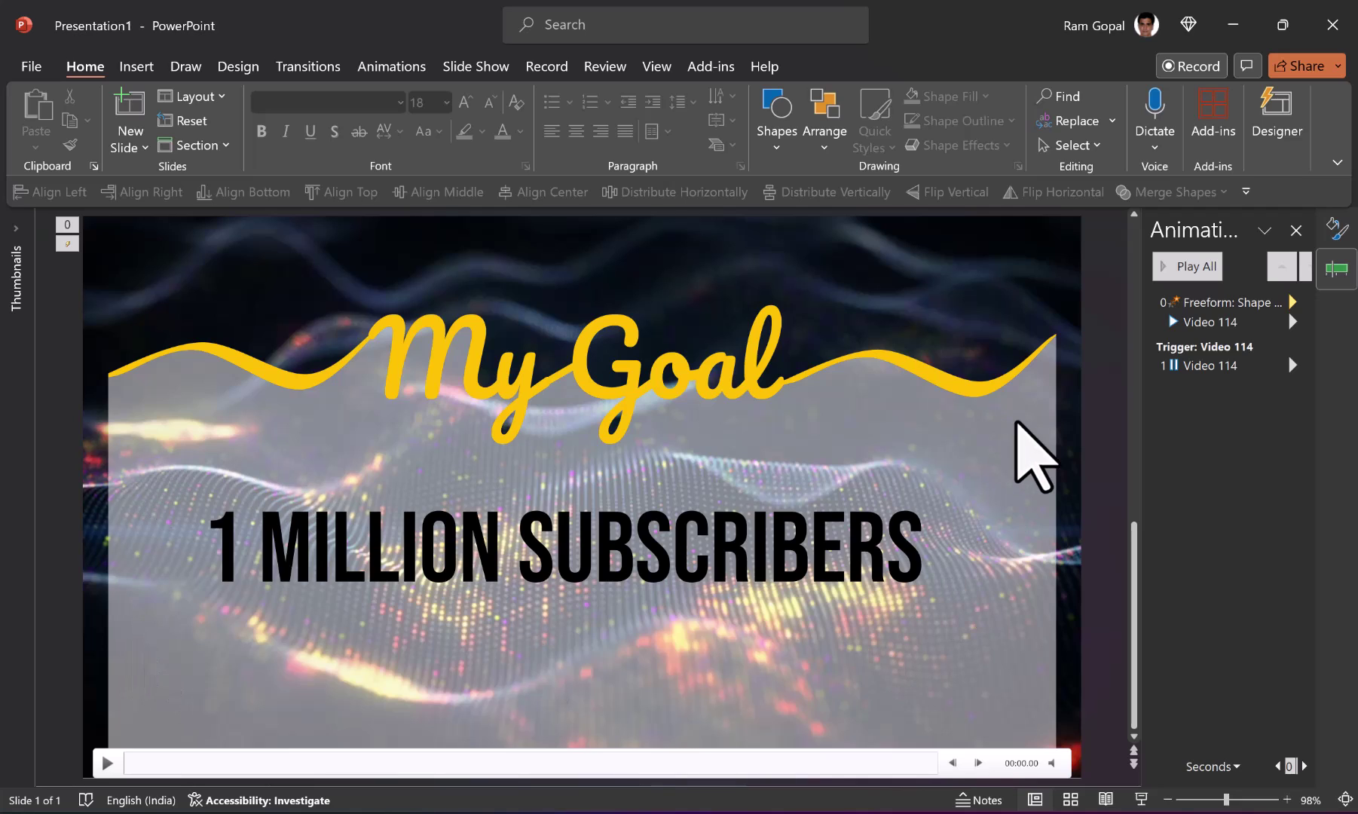
{"action": "left_click", "coordinate": [1023, 414]}
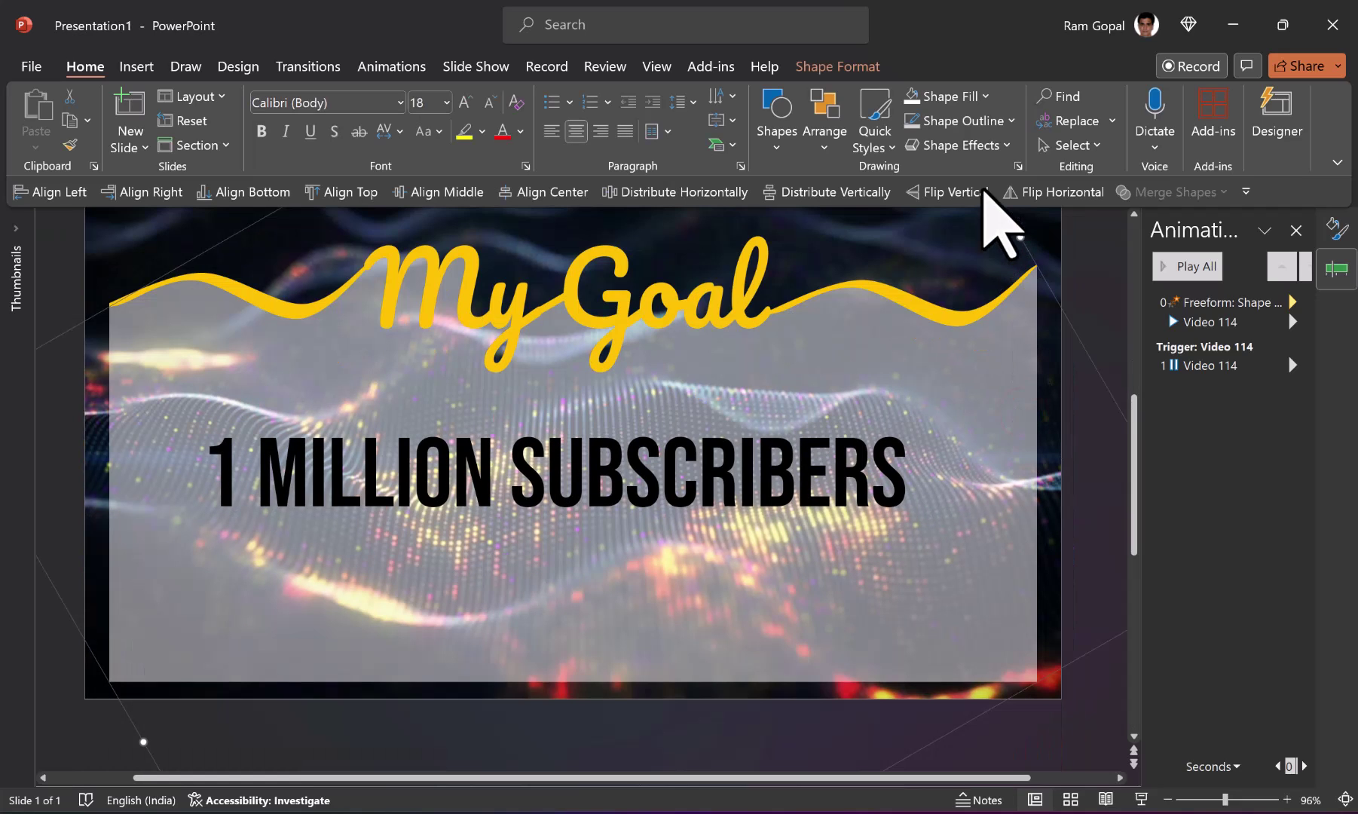
{"action": "left_click", "coordinate": [980, 114]}
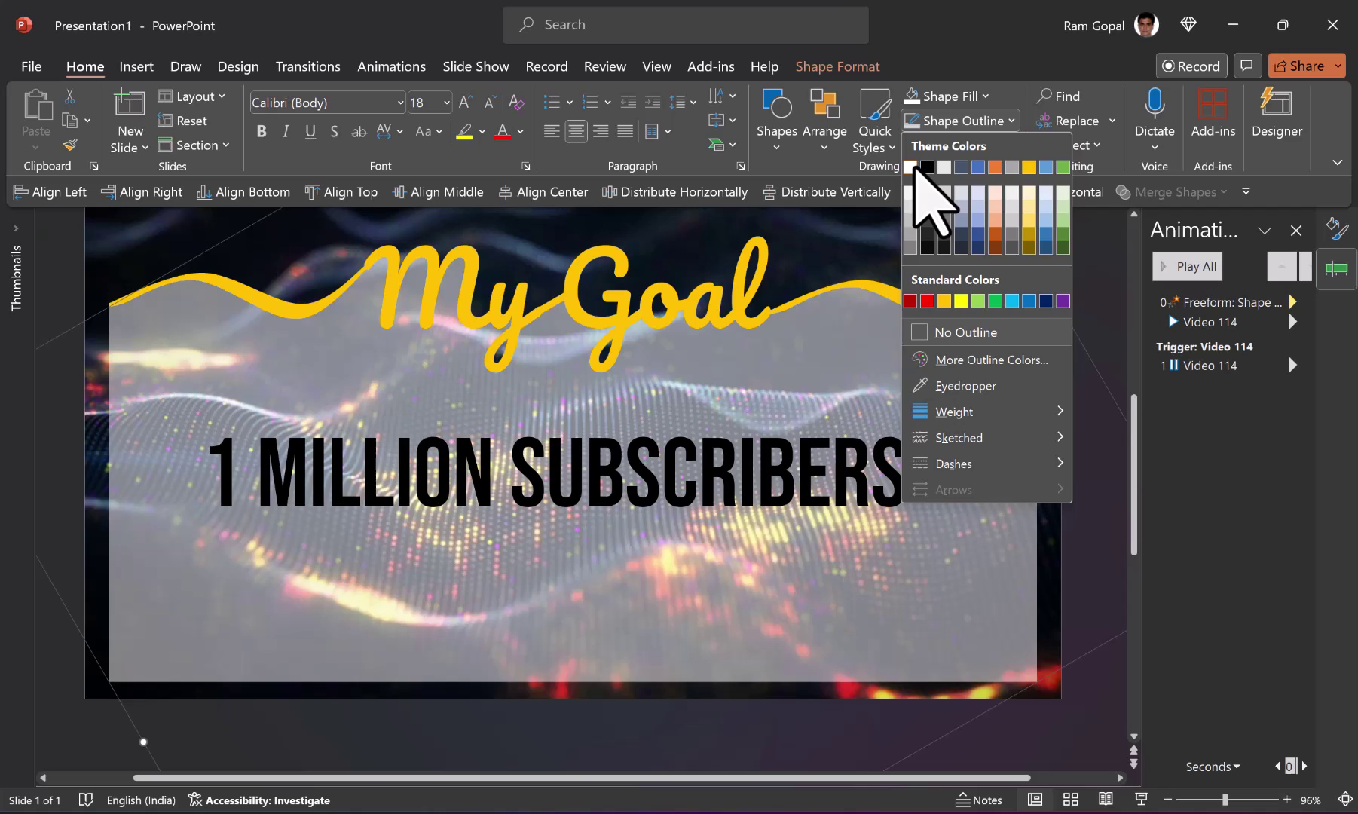
{"action": "left_click", "coordinate": [912, 167]}
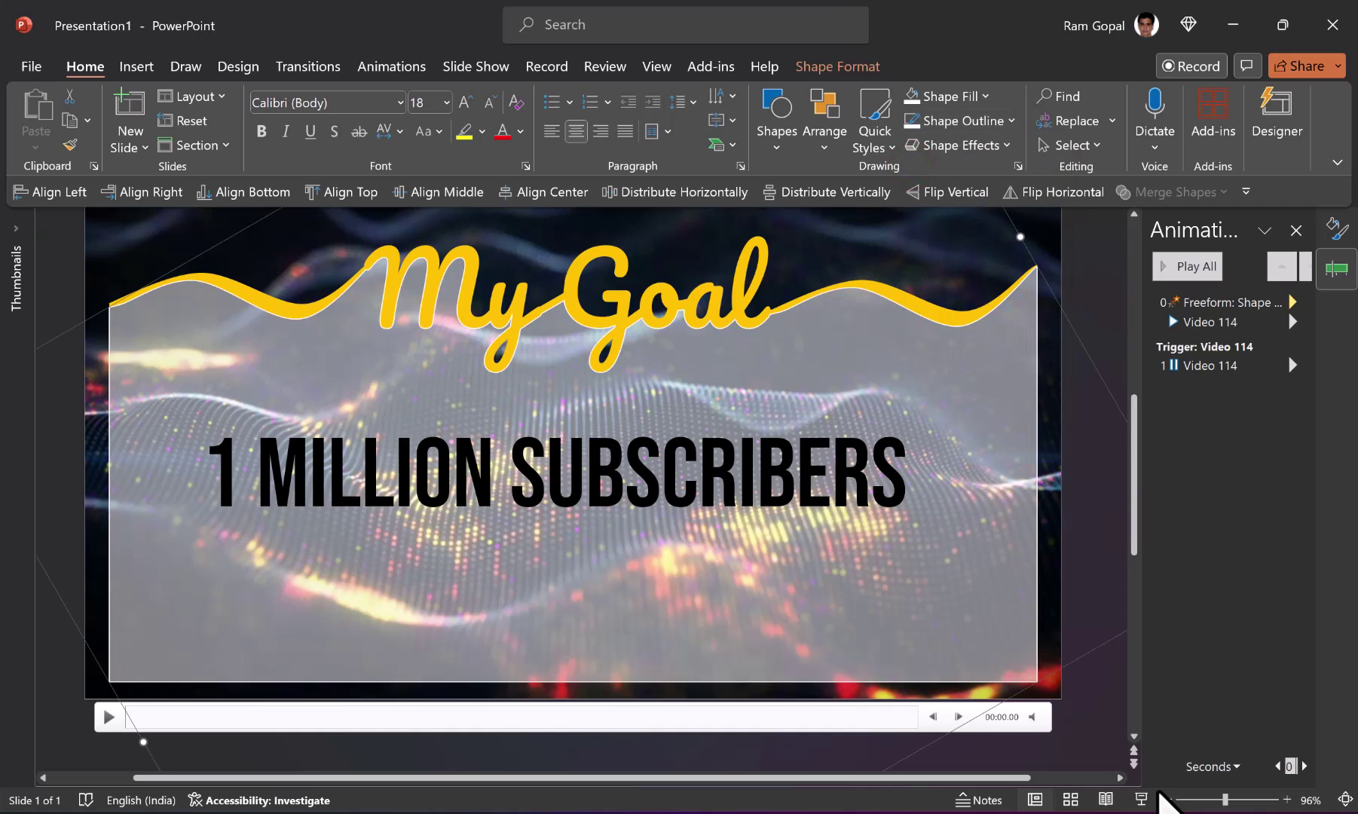